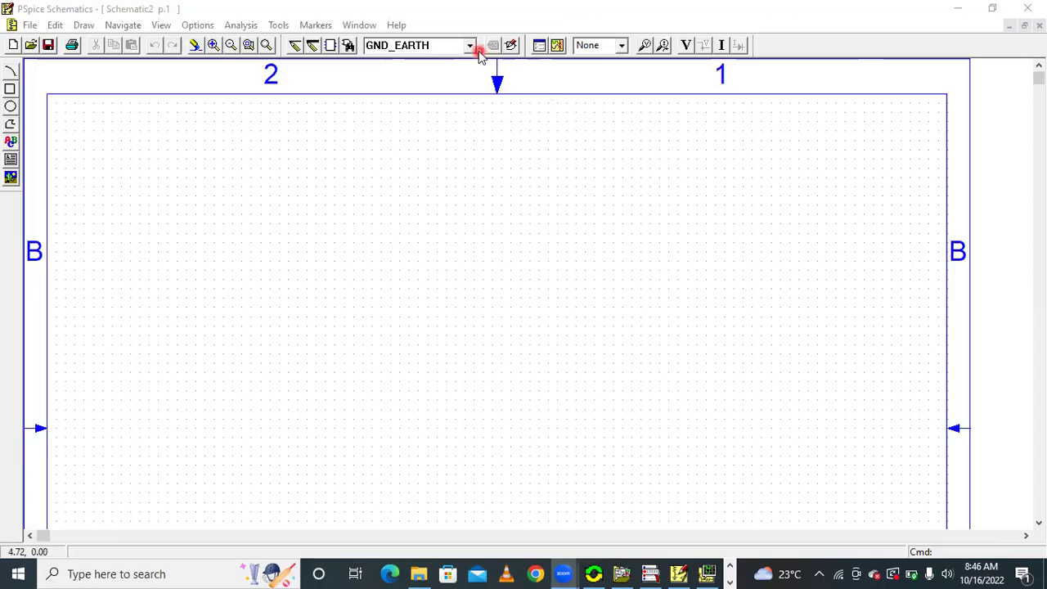
- Find the VDC part in the part browser and place one DC voltage source on the schematic
click(348, 46)
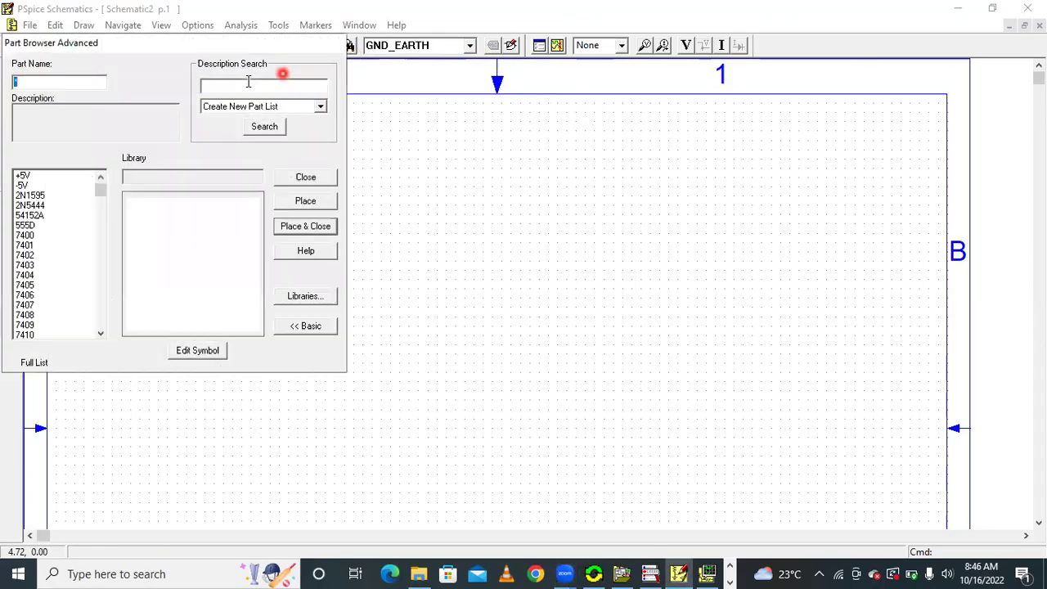
text(VDC)
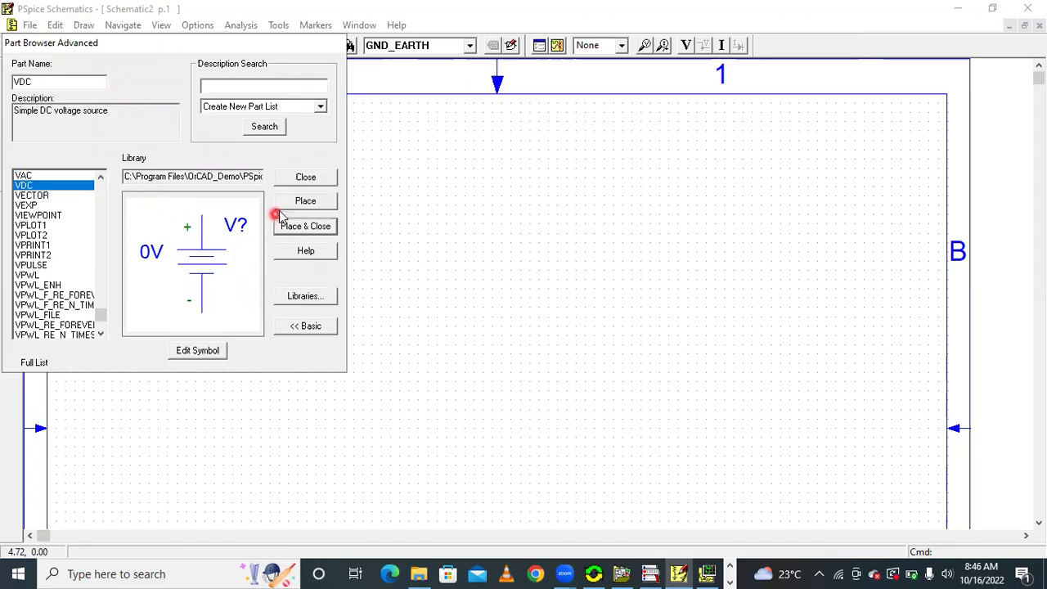
click(305, 202)
click(391, 250)
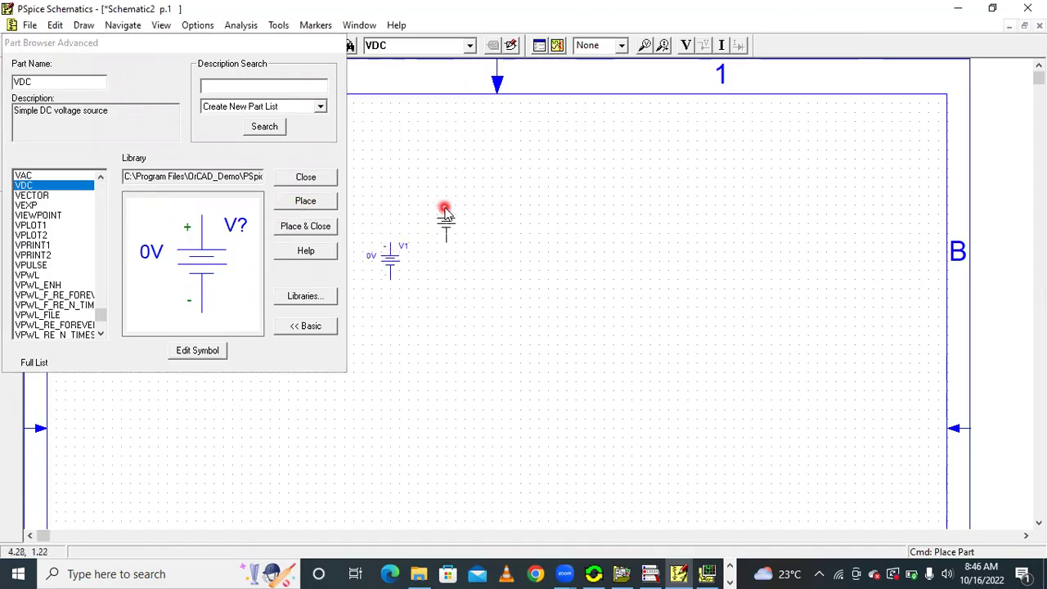
- Look up the resistor part R and place three resistors to the right of the voltage source, closing the part browser
click(49, 83)
key(BackSpace)
key(BackSpace)
key(BackSpace)
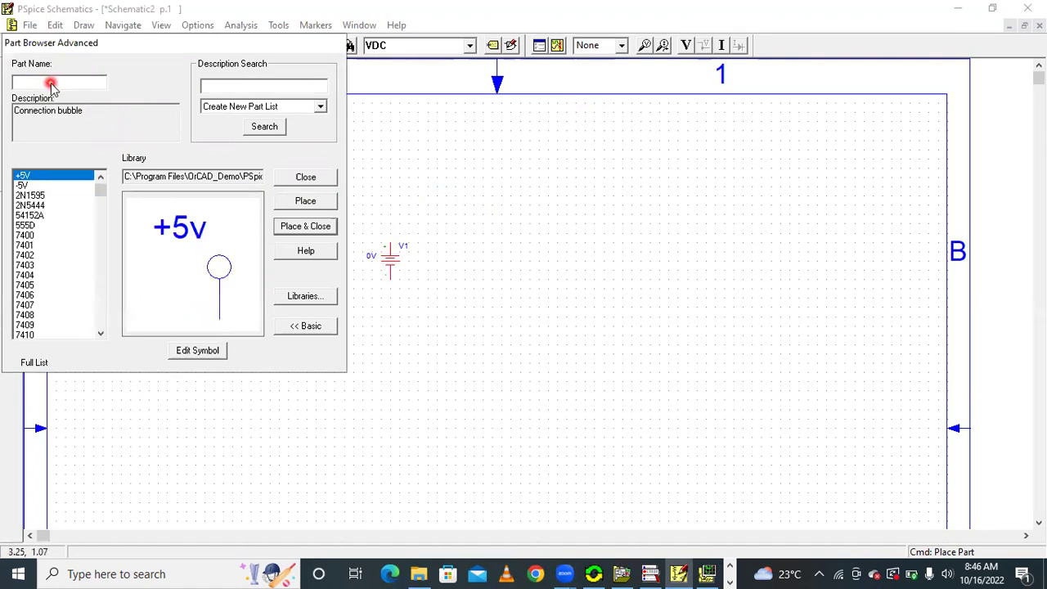
text(R)
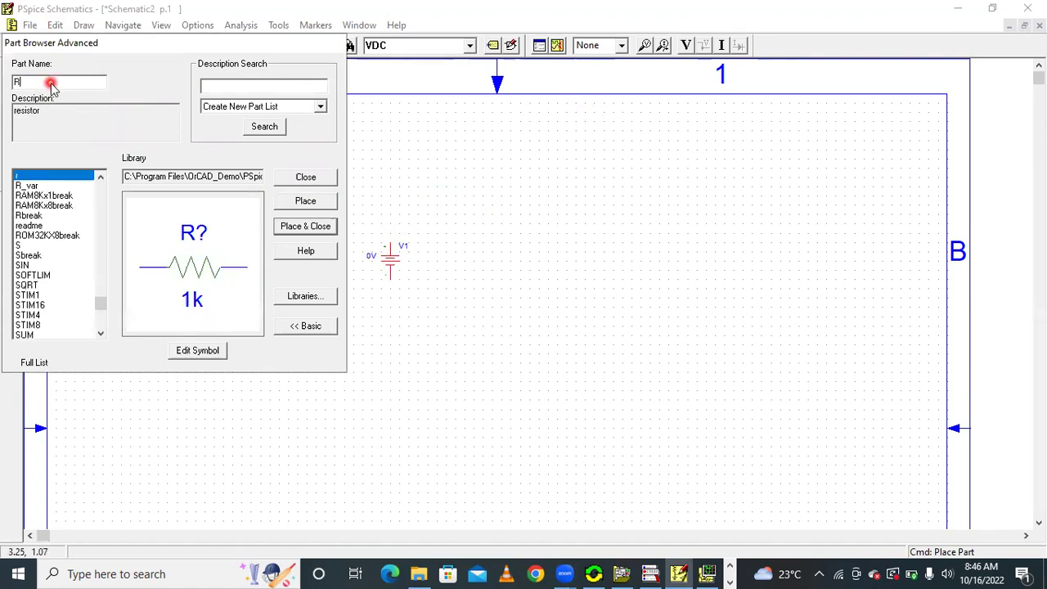
click(309, 202)
click(470, 234)
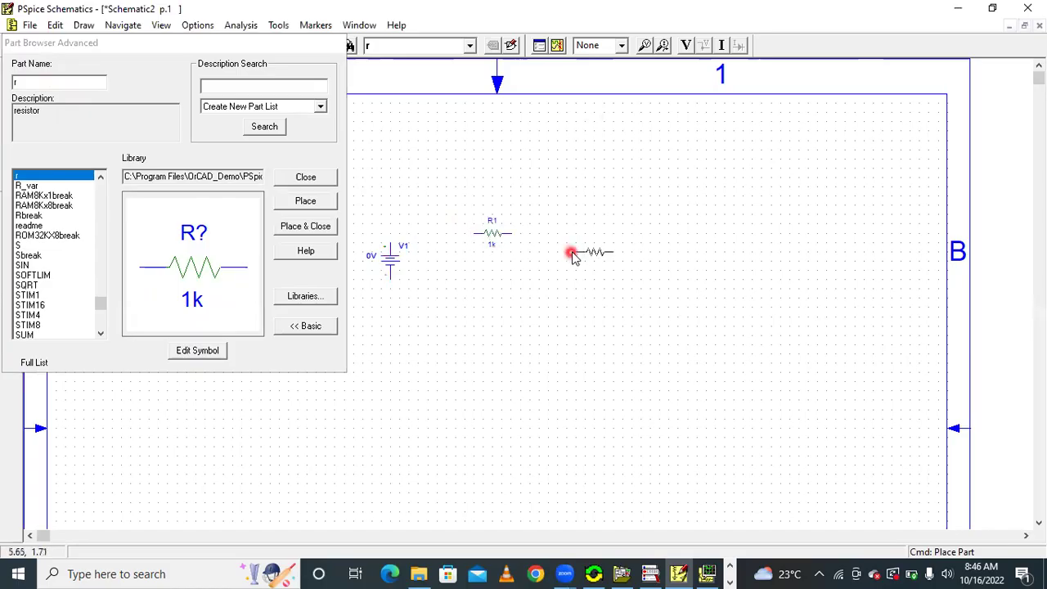
click(567, 298)
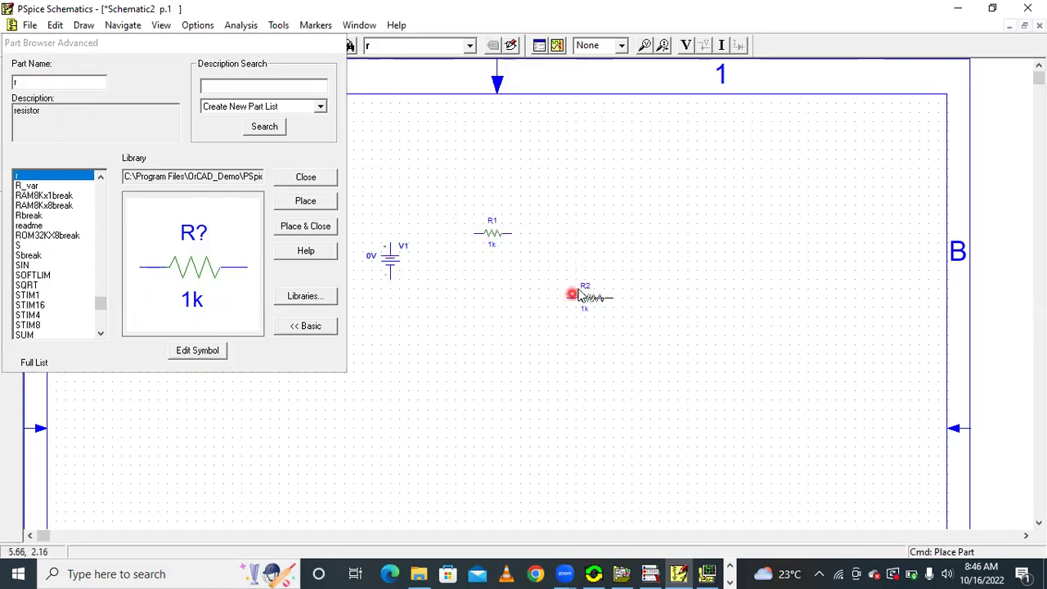
click(650, 234)
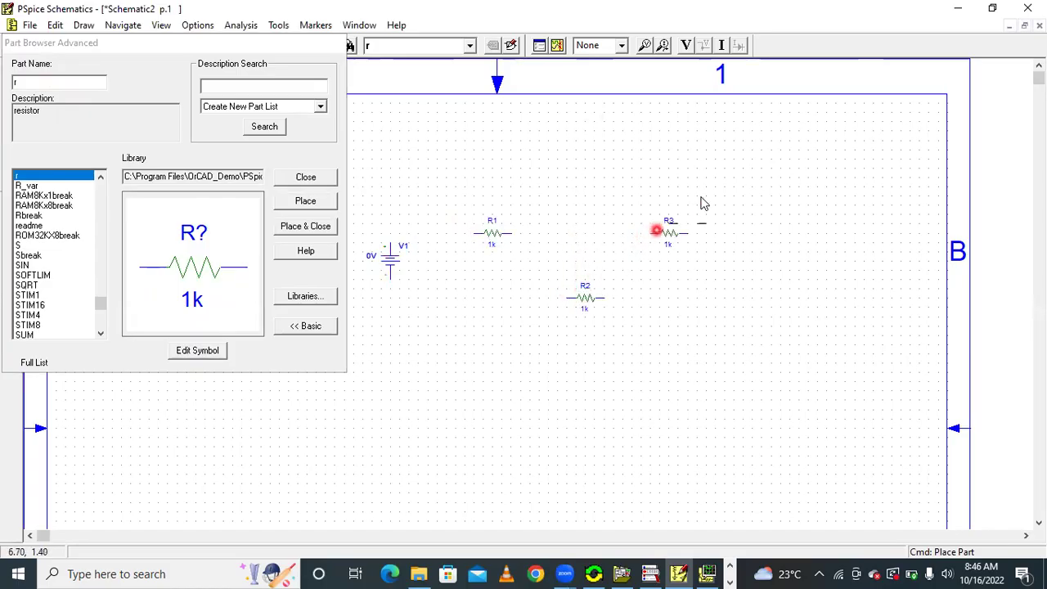
click(325, 177)
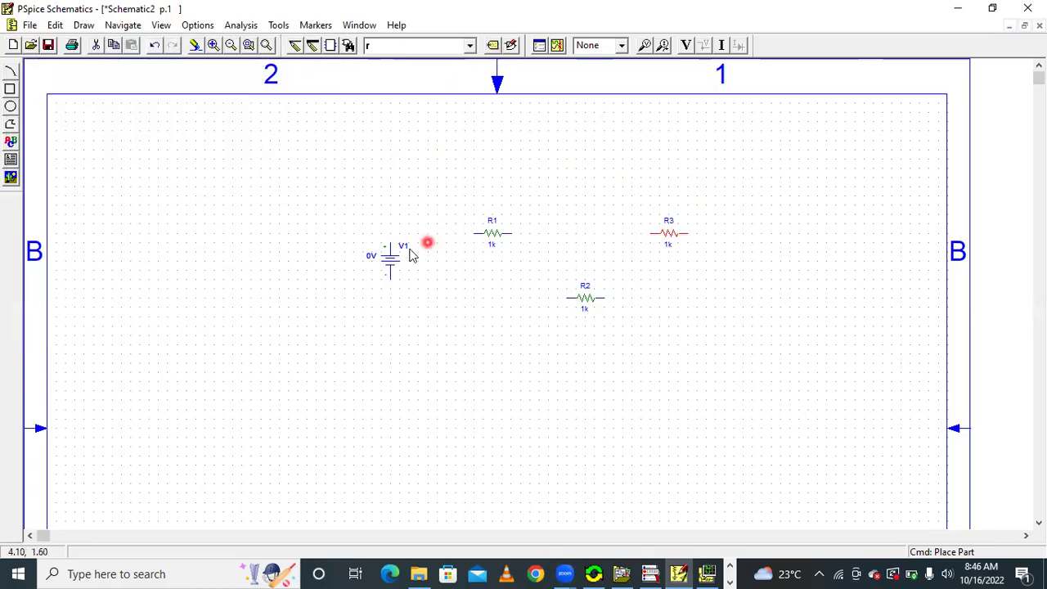
- Move R1 and R3 leftward along their common line and shift R2 between them, rotating it to vertical
click(267, 47)
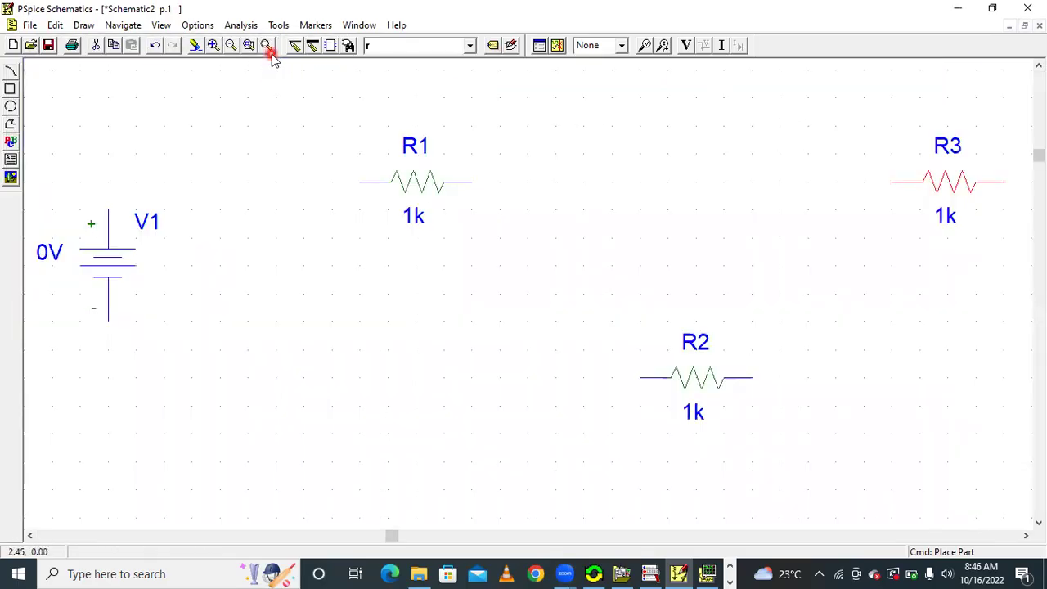
drag(930, 183, 764, 184)
drag(697, 393, 619, 368)
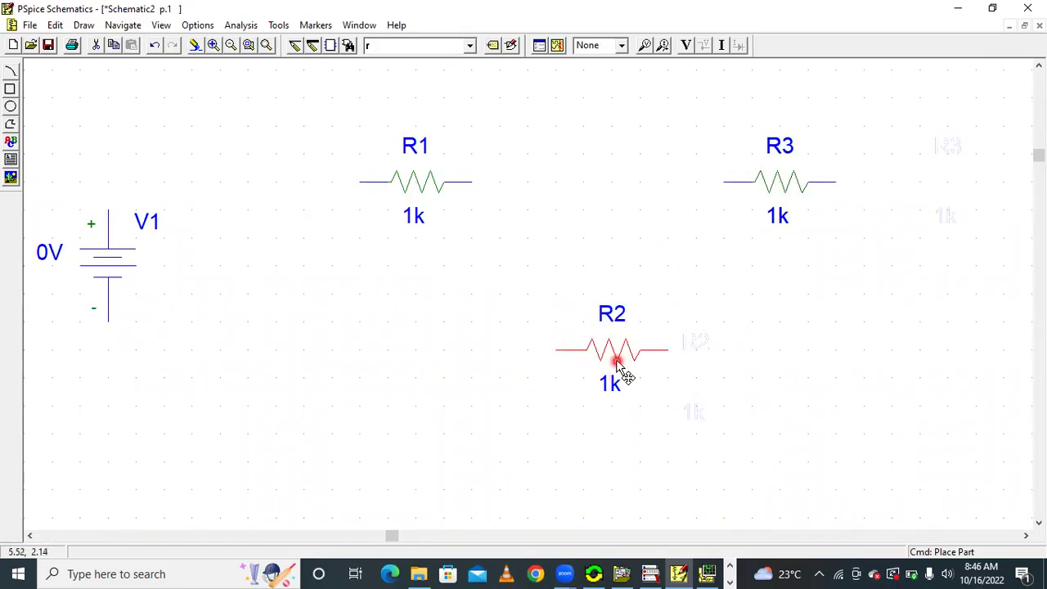
key(ctrl+r)
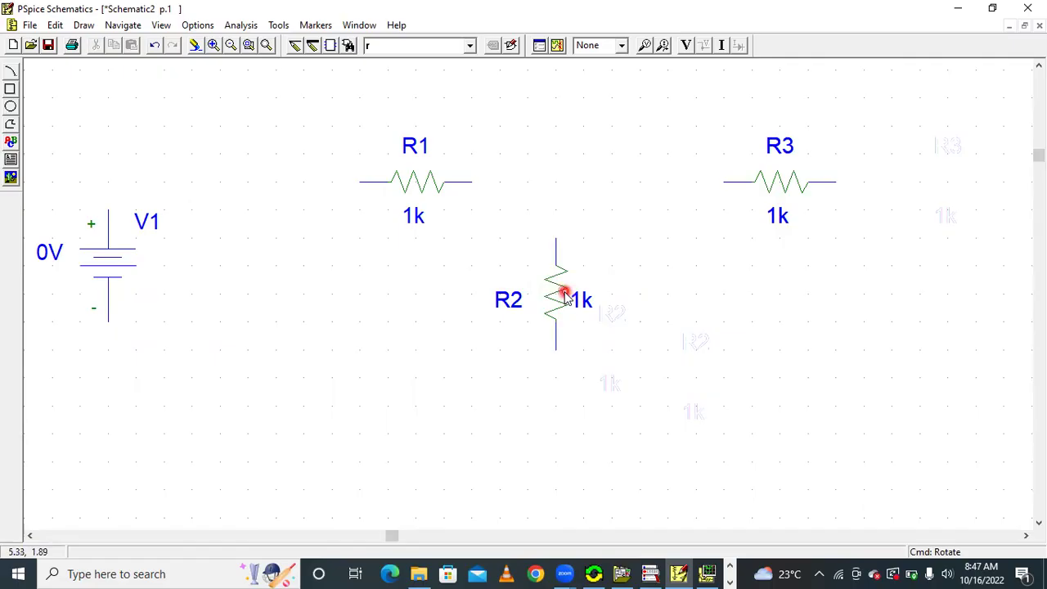
click(422, 186)
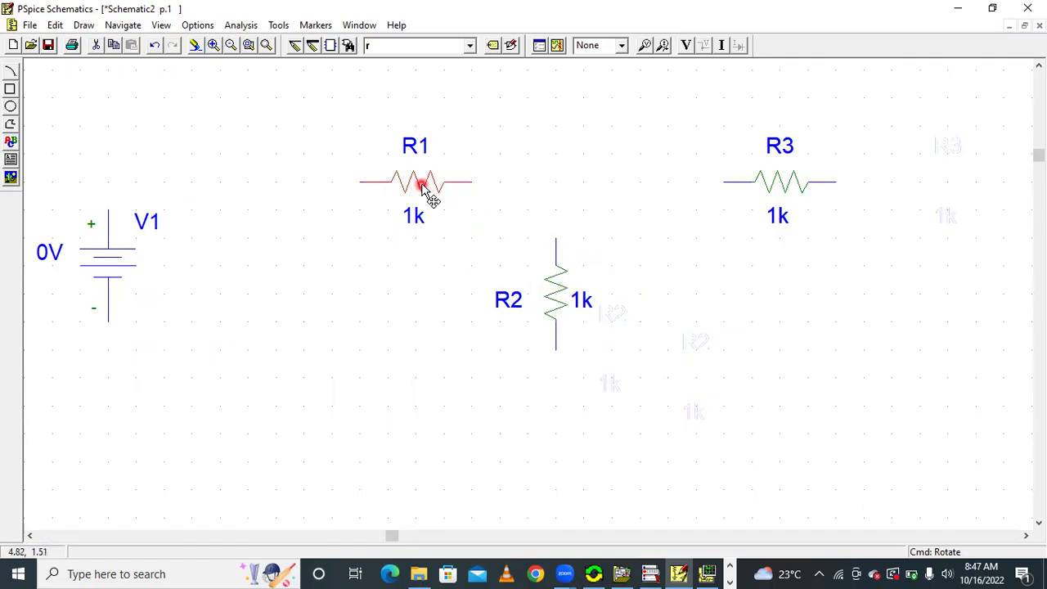
drag(421, 186, 351, 183)
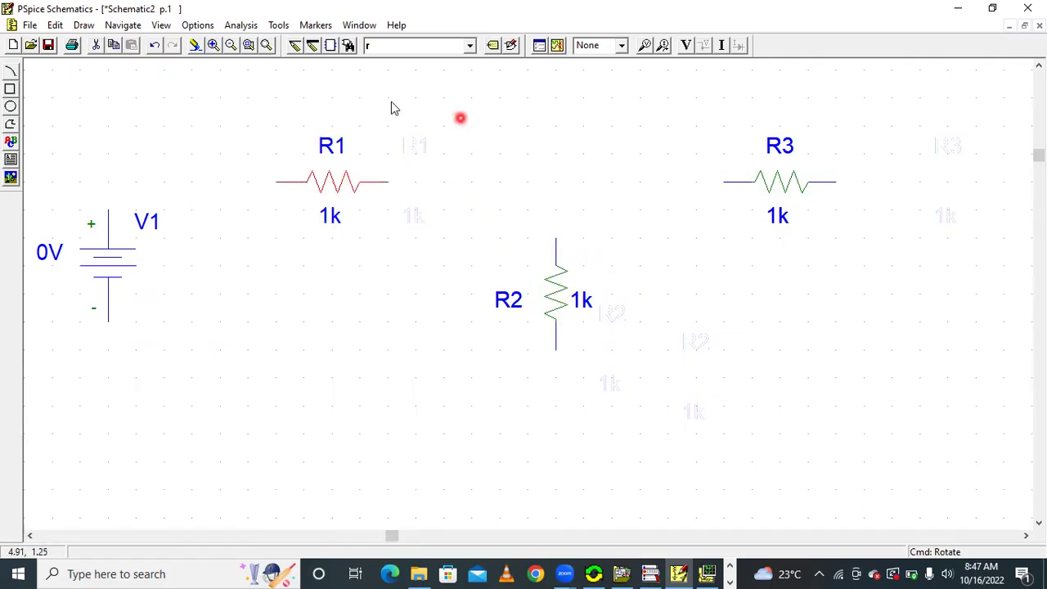
- Wire V1's positive terminal to R1, R1 to R3, and R2's upper end to the wire between R1 and R3
click(292, 46)
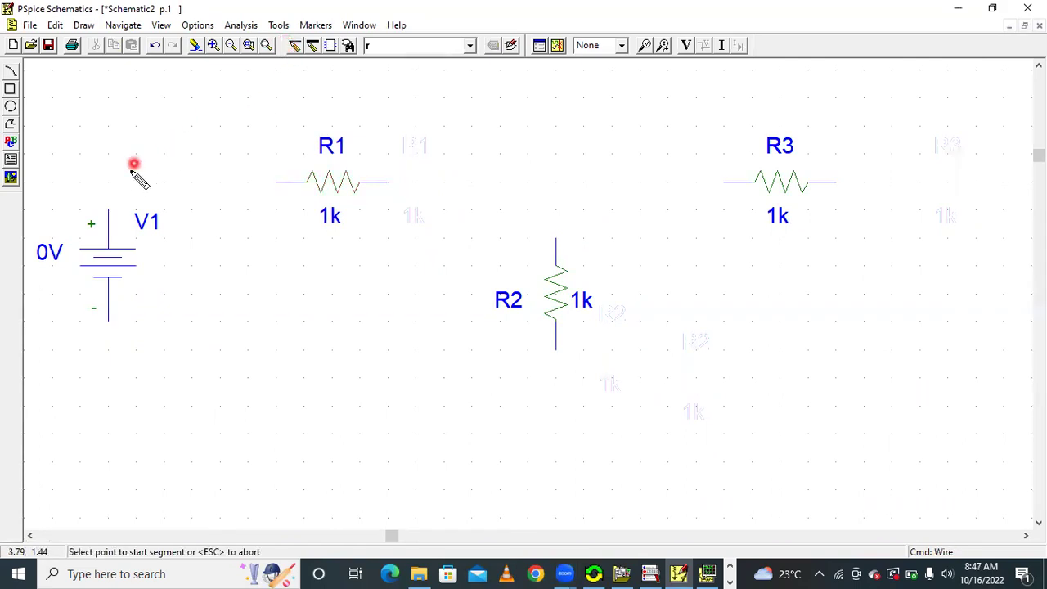
click(110, 211)
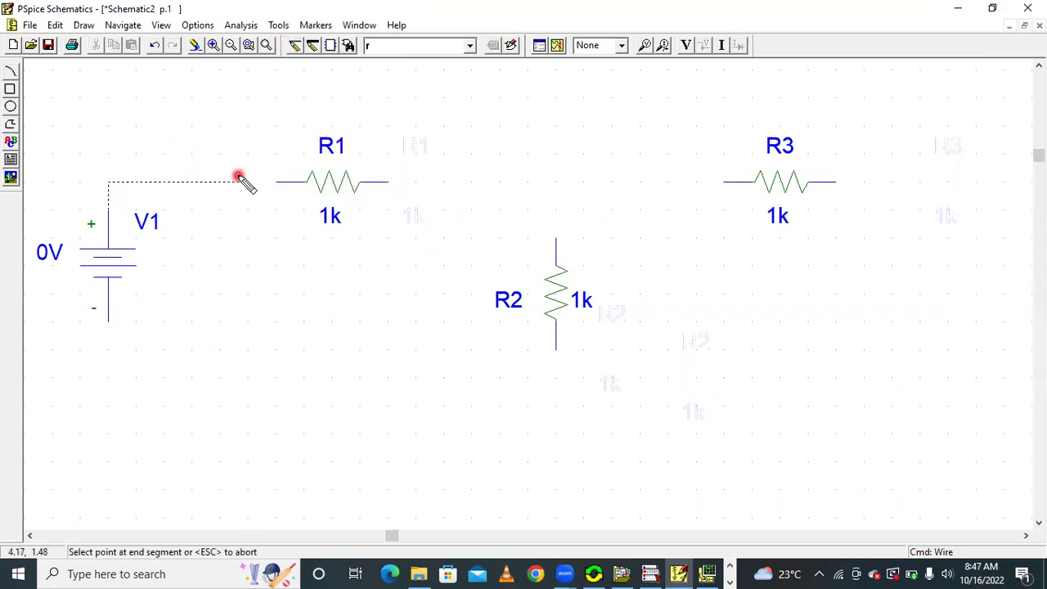
click(267, 183)
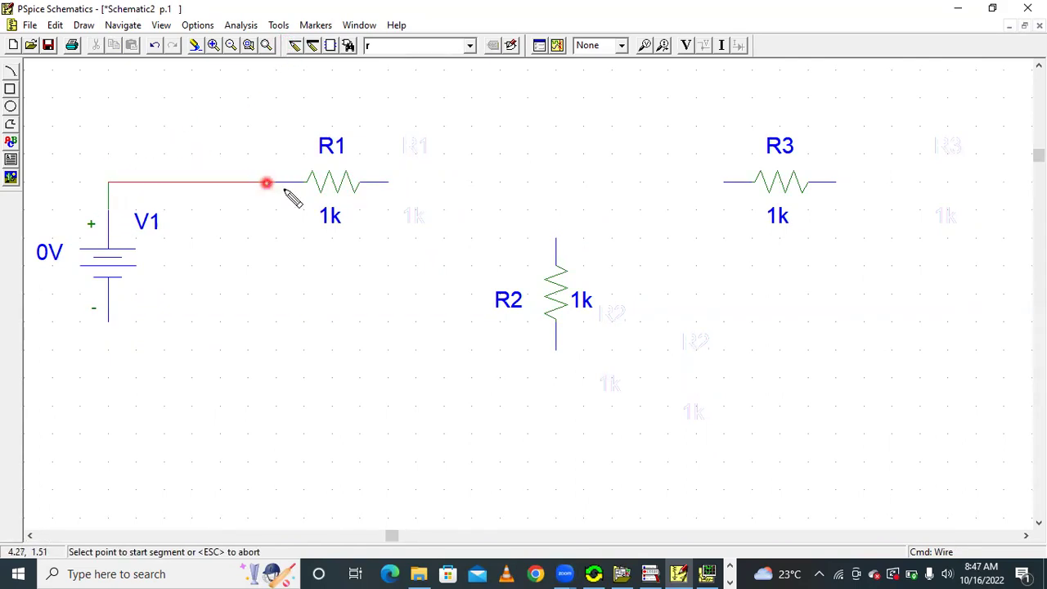
click(388, 183)
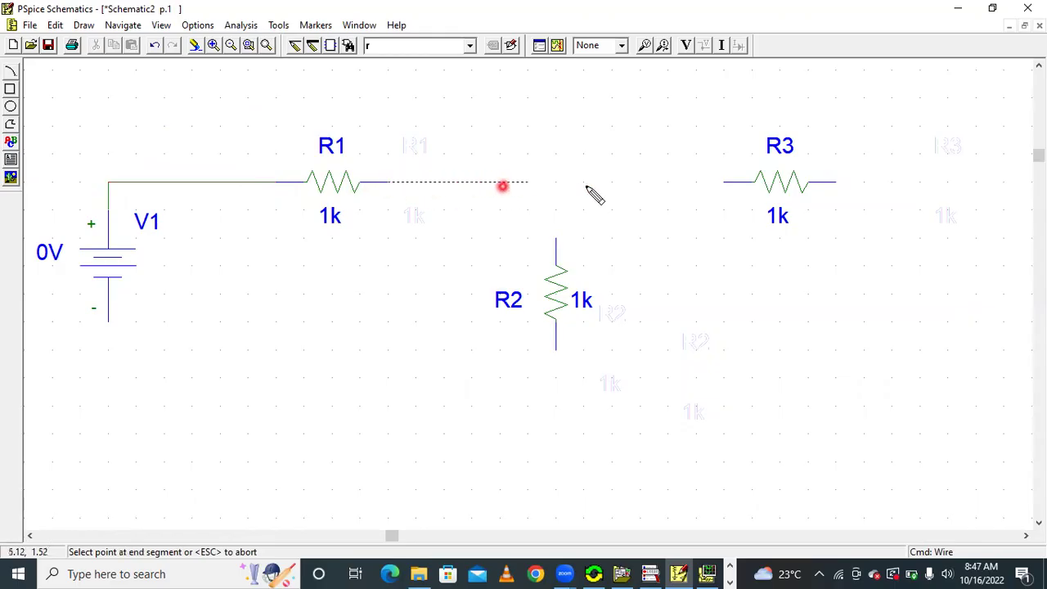
click(724, 187)
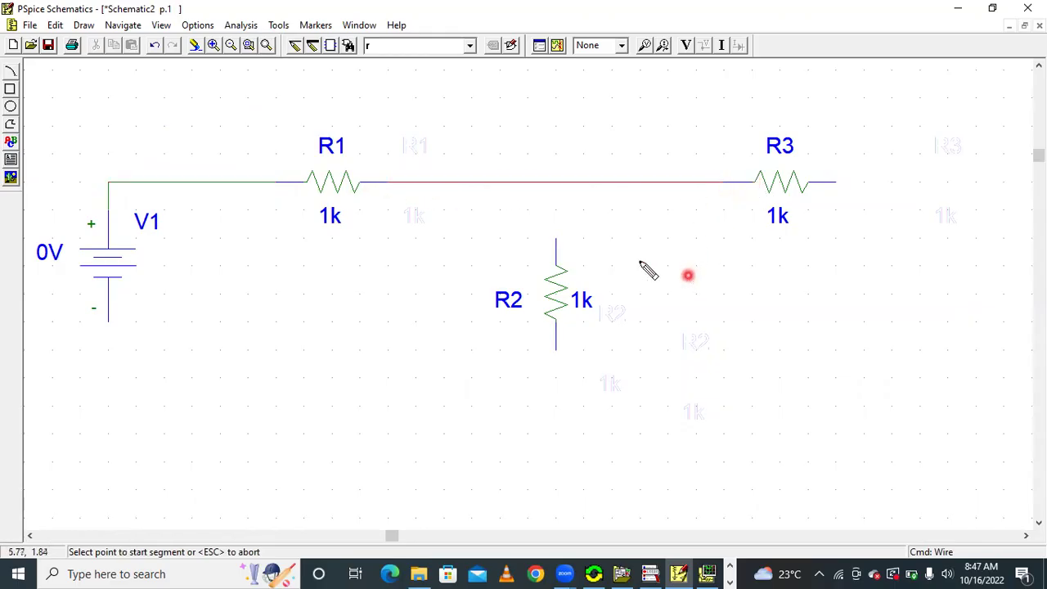
click(558, 241)
click(555, 191)
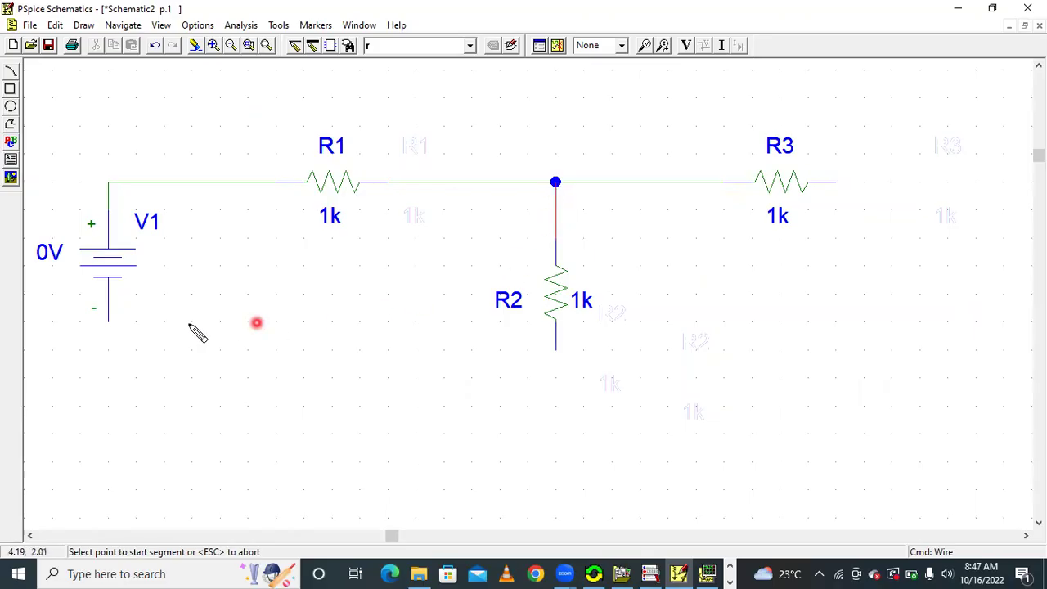
- Wire V1's negative terminal along the bottom of the circuit to R3's free end, and connect R2's lower end to that wire
click(110, 321)
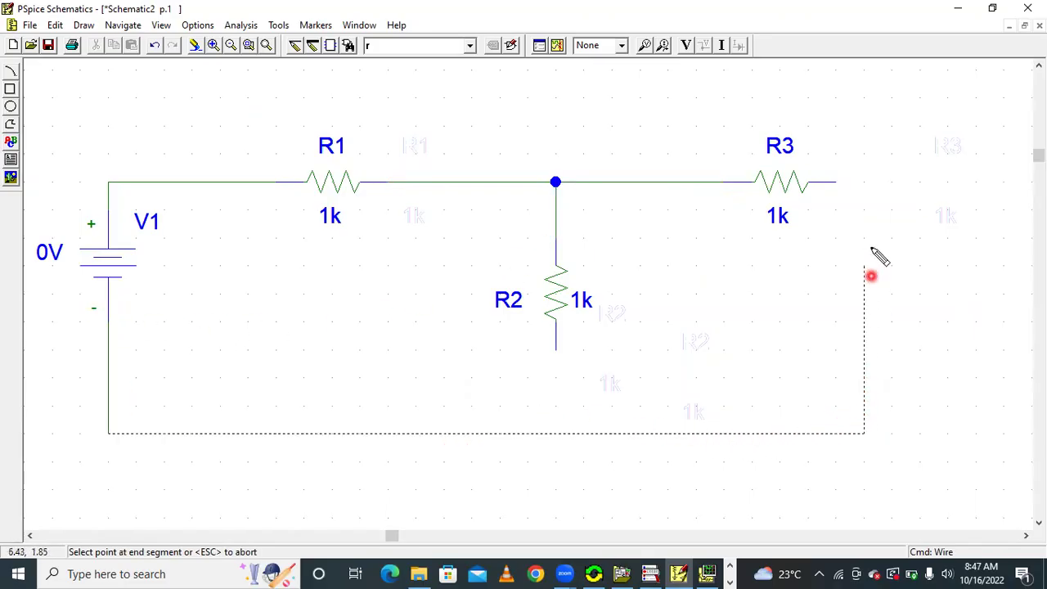
click(836, 185)
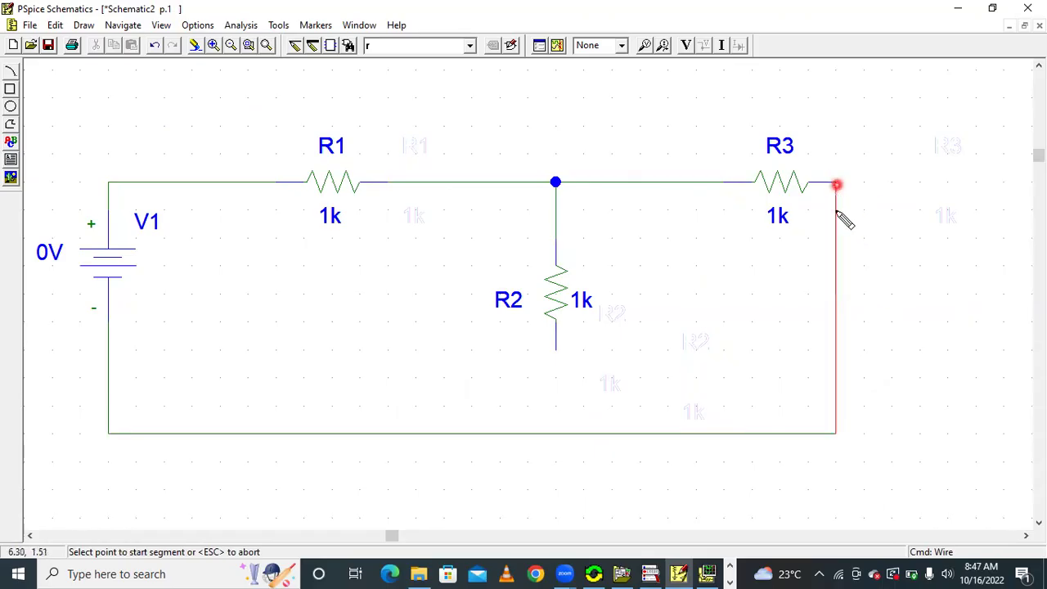
click(556, 349)
click(564, 429)
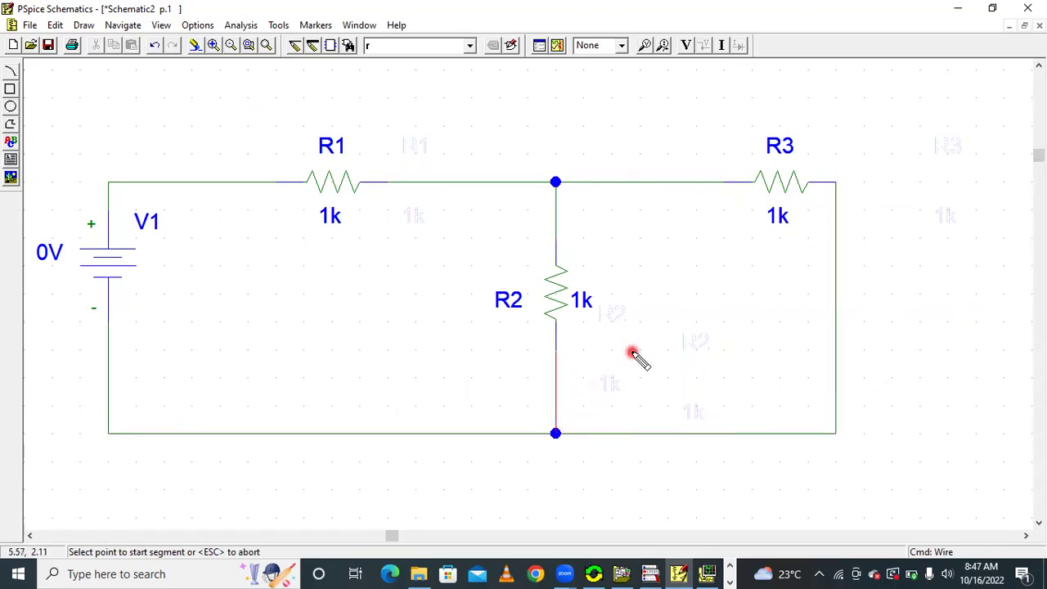
- Fit the circuit in view, move R2's 1k label next to its resistor, and shift R3 closer to R2
click(265, 50)
click(665, 268)
drag(670, 302, 608, 303)
click(788, 268)
click(942, 156)
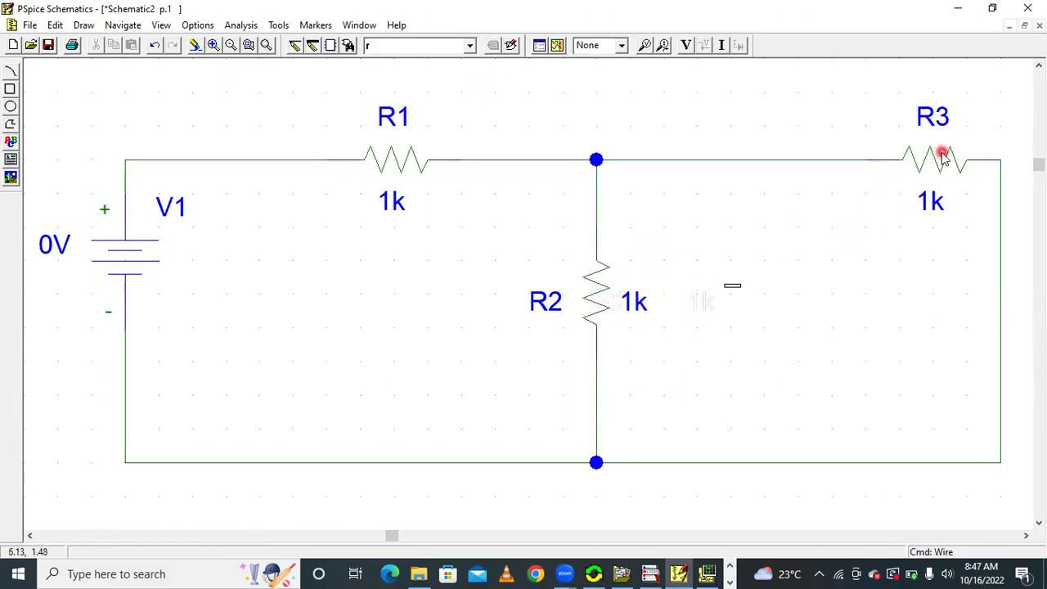
drag(942, 155, 875, 161)
click(829, 234)
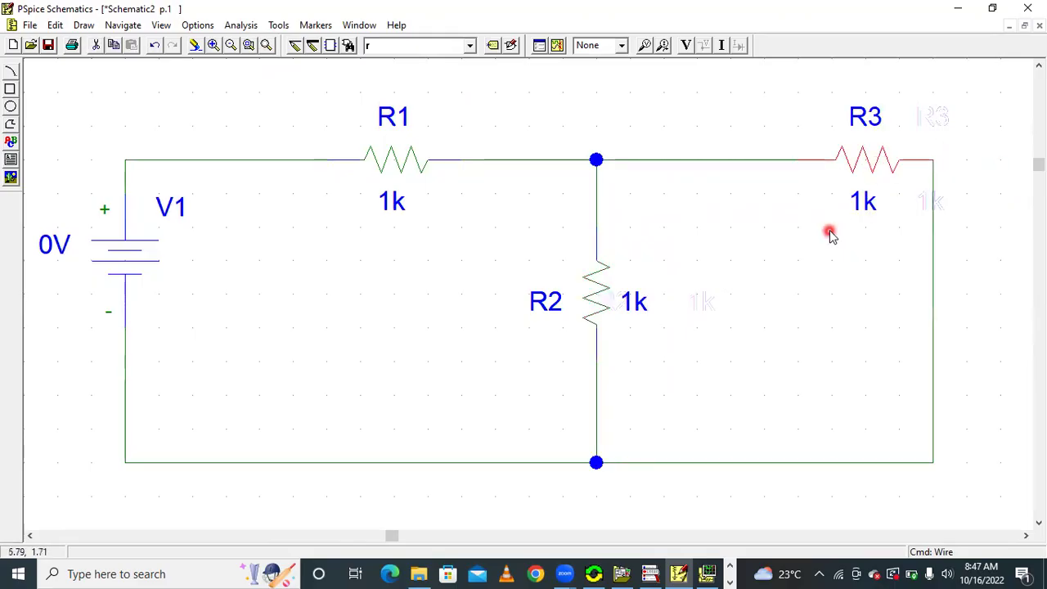
double_click(865, 161)
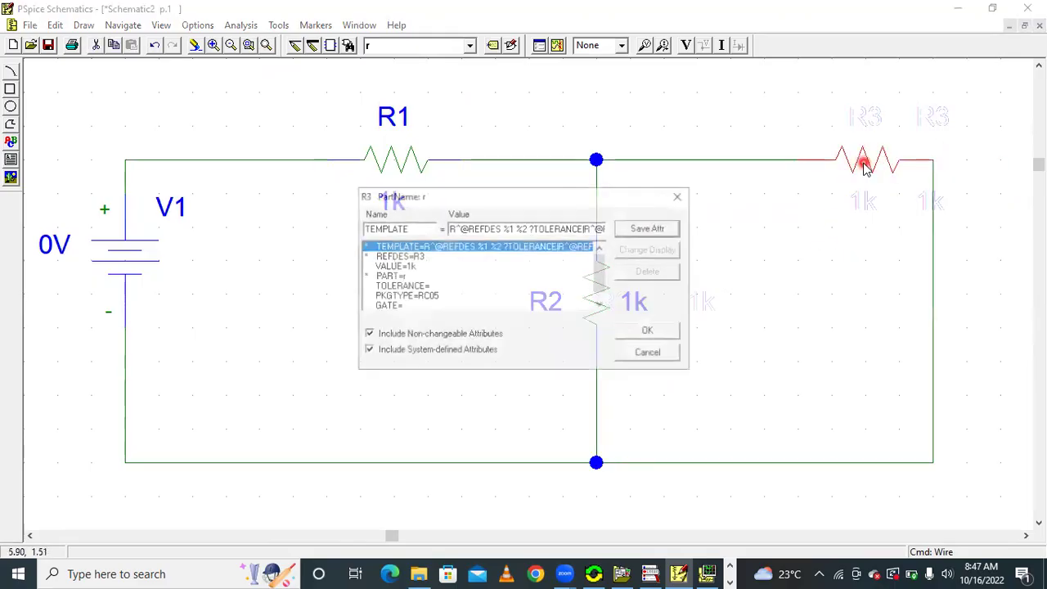
click(406, 267)
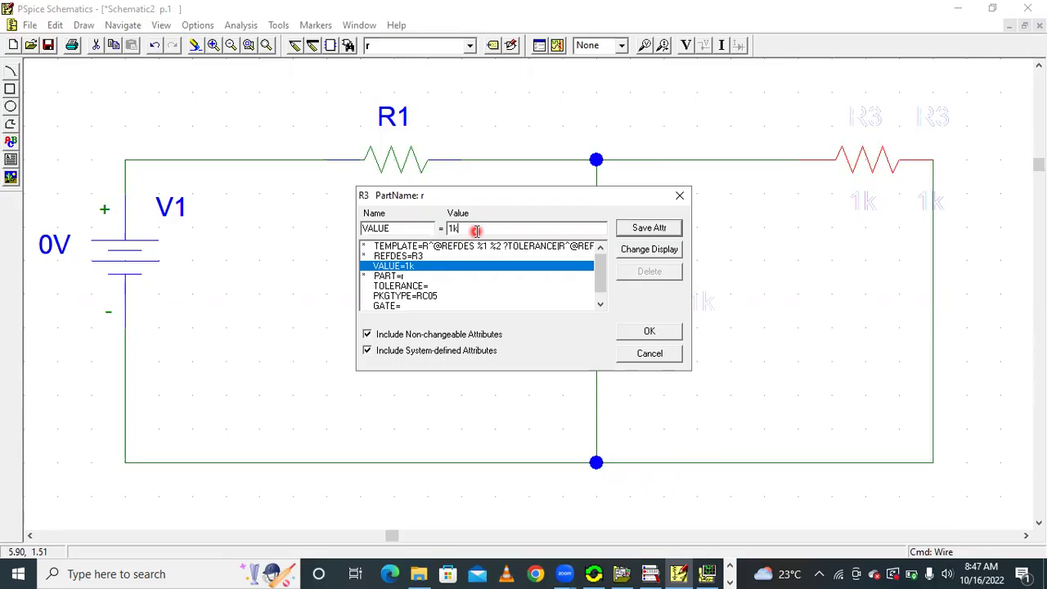
click(679, 196)
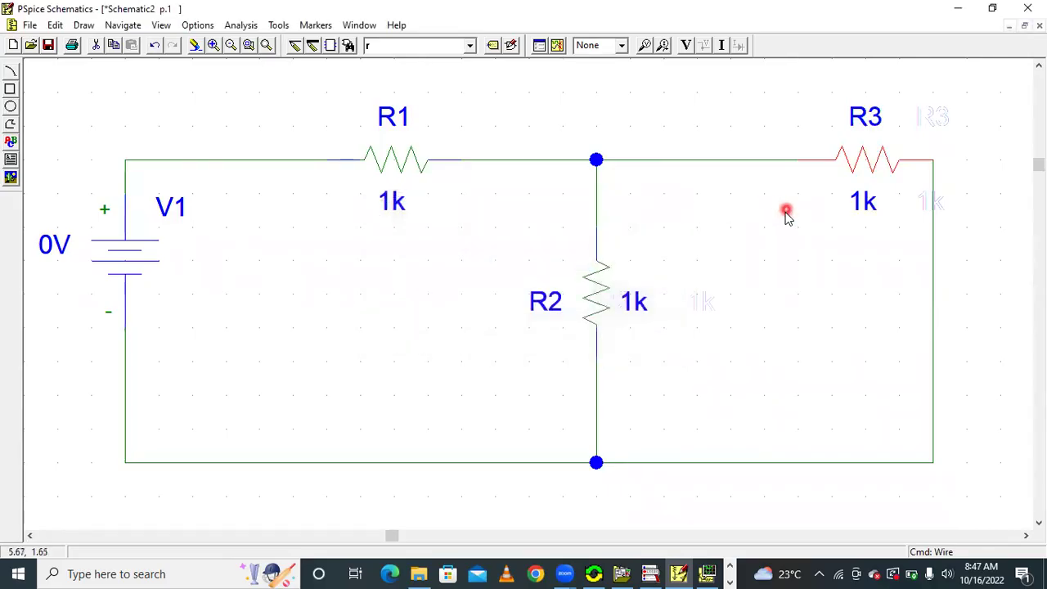
- Set R3's VALUE attribute to {RL} and display both its name and value on the schematic
double_click(867, 170)
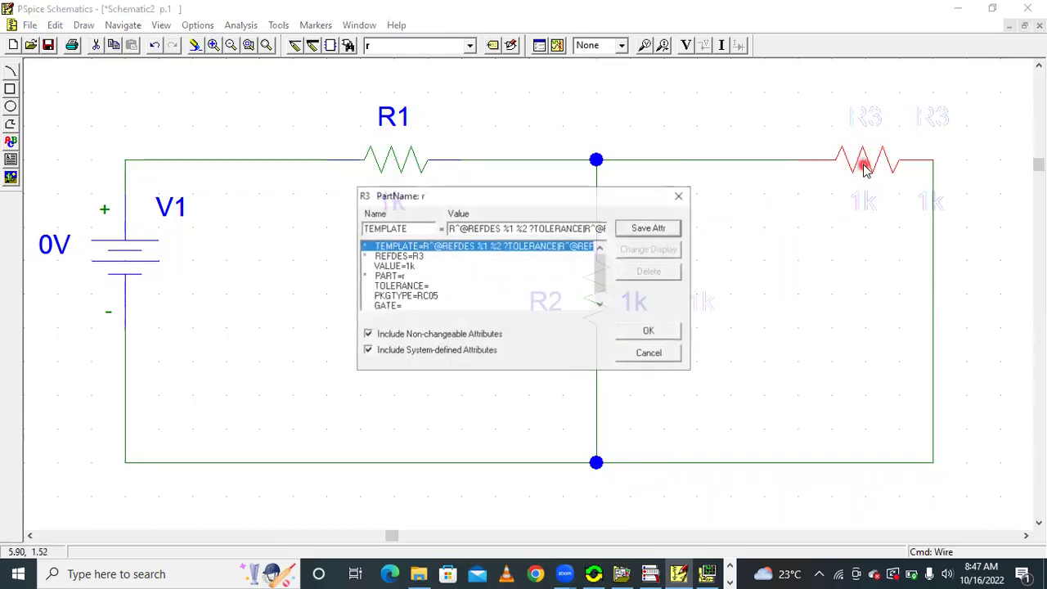
click(407, 267)
click(493, 229)
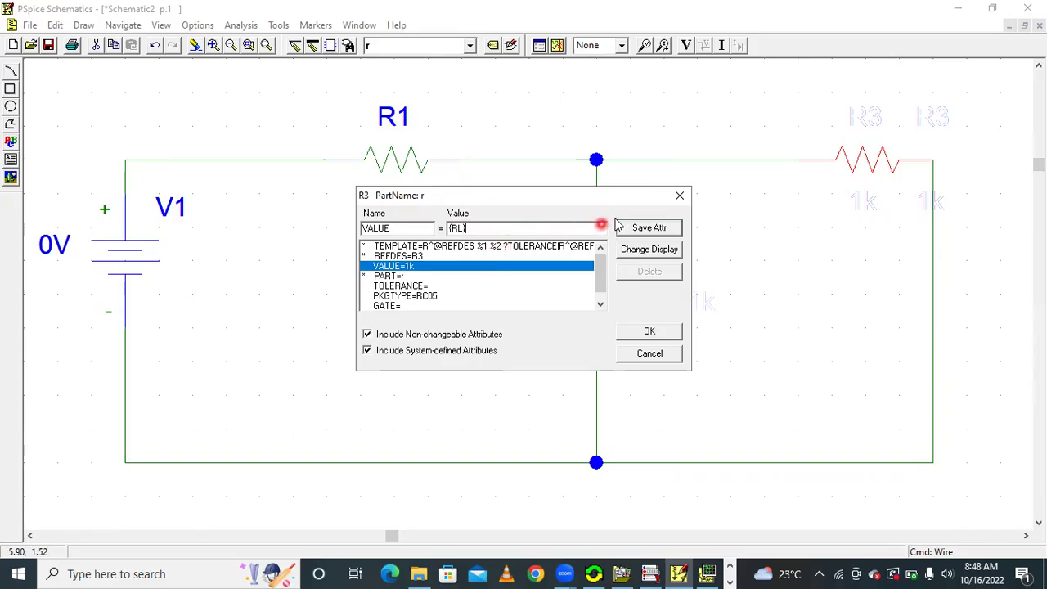
click(646, 233)
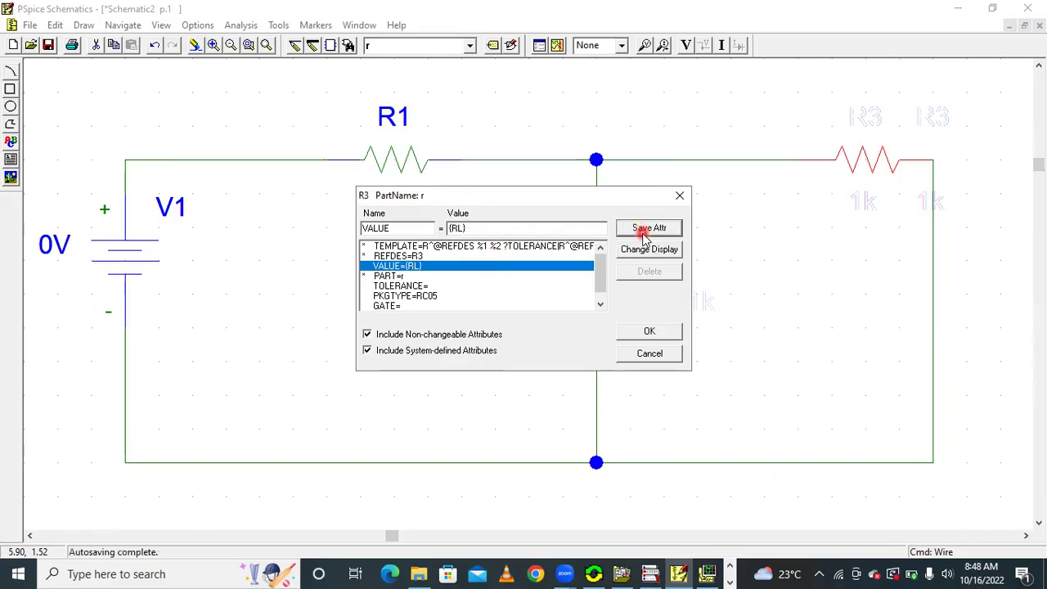
click(650, 250)
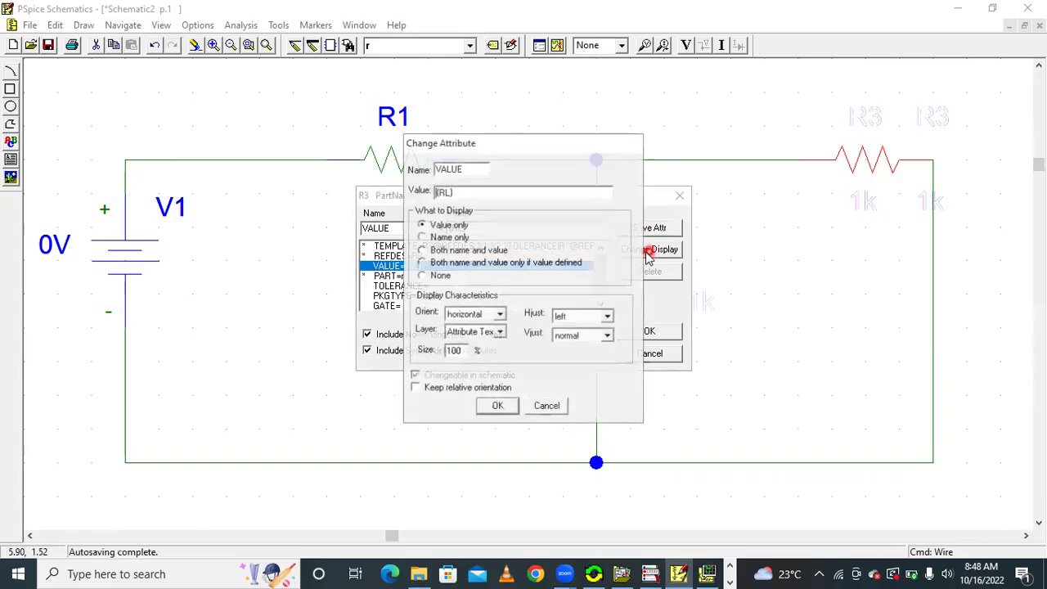
click(458, 252)
click(497, 406)
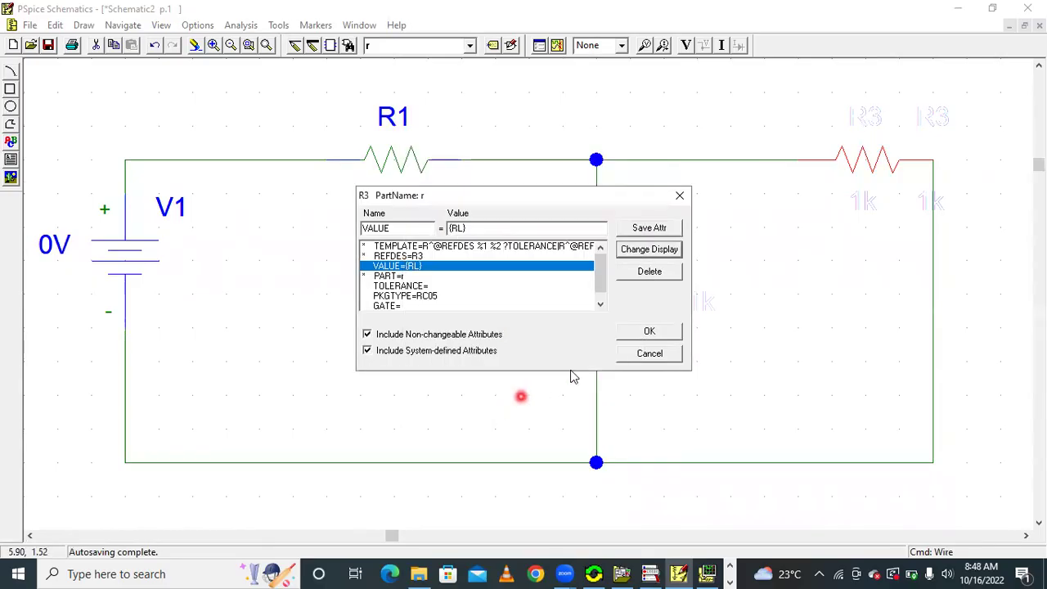
click(649, 333)
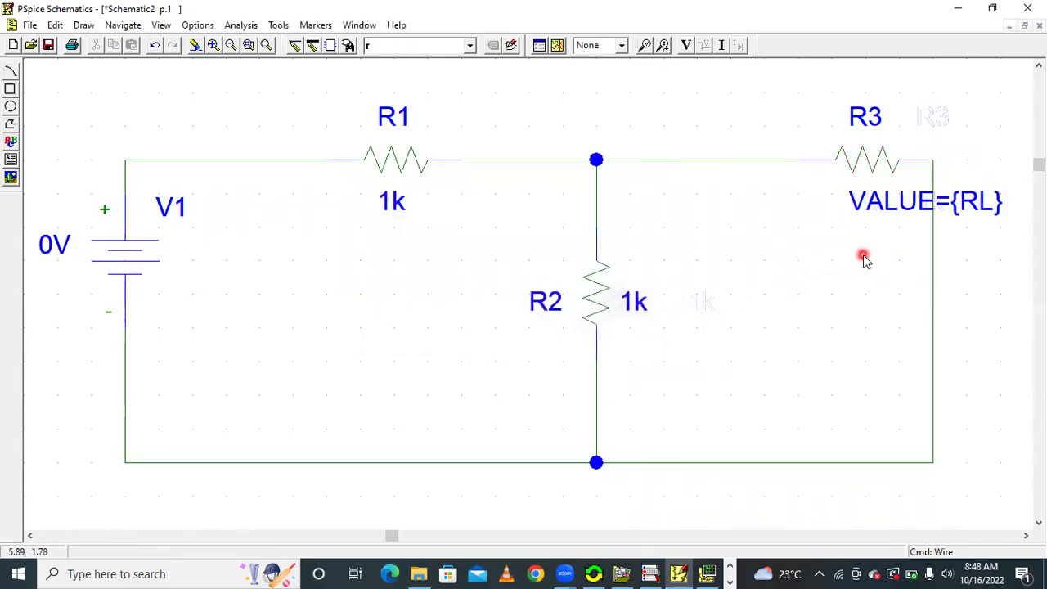
- Move R3's VALUE={RL} label to beneath the resistor, clear of the vertical wire beside it
click(904, 206)
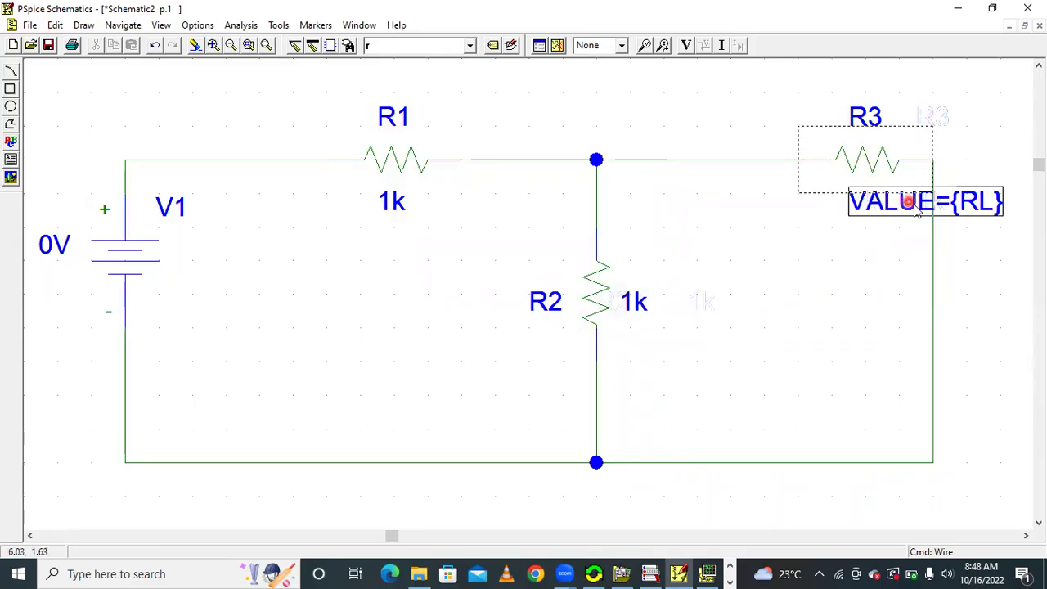
key(Escape)
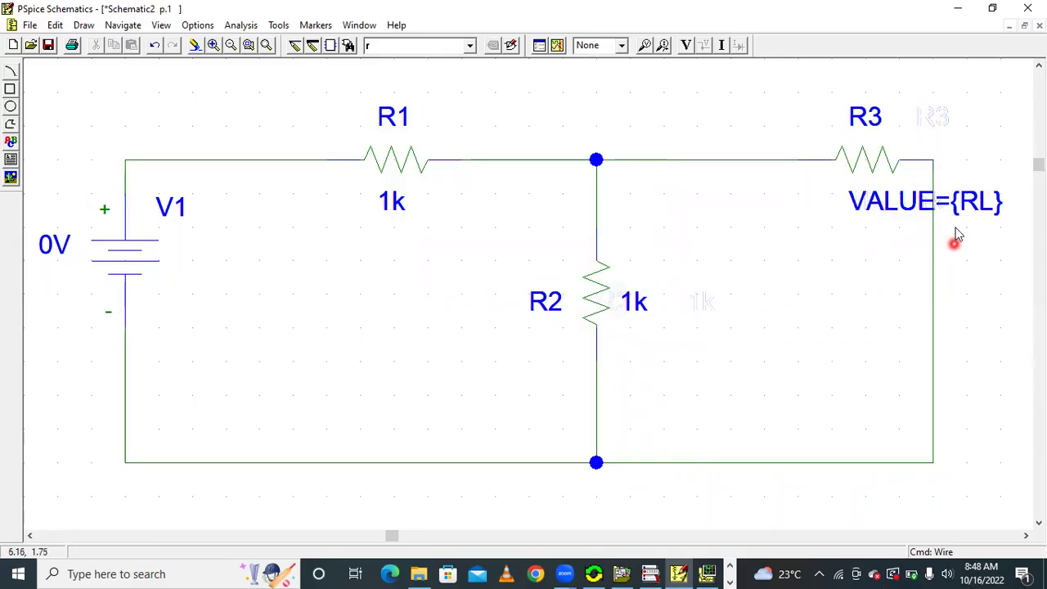
drag(958, 210, 877, 217)
click(859, 278)
- Check the VALUE attribute in R3's attribute list and close the list
click(876, 156)
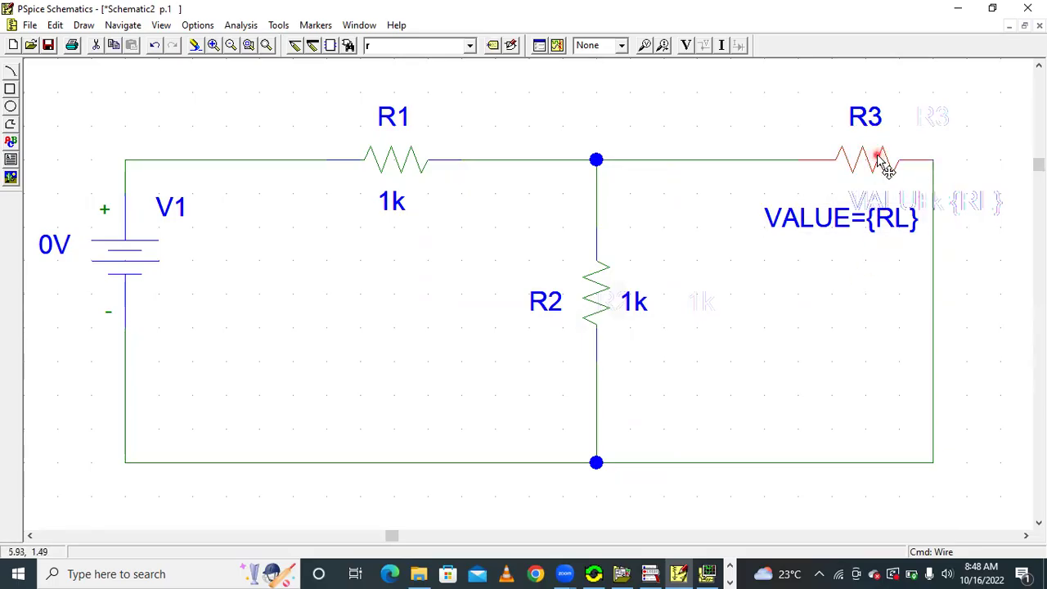
double_click(878, 160)
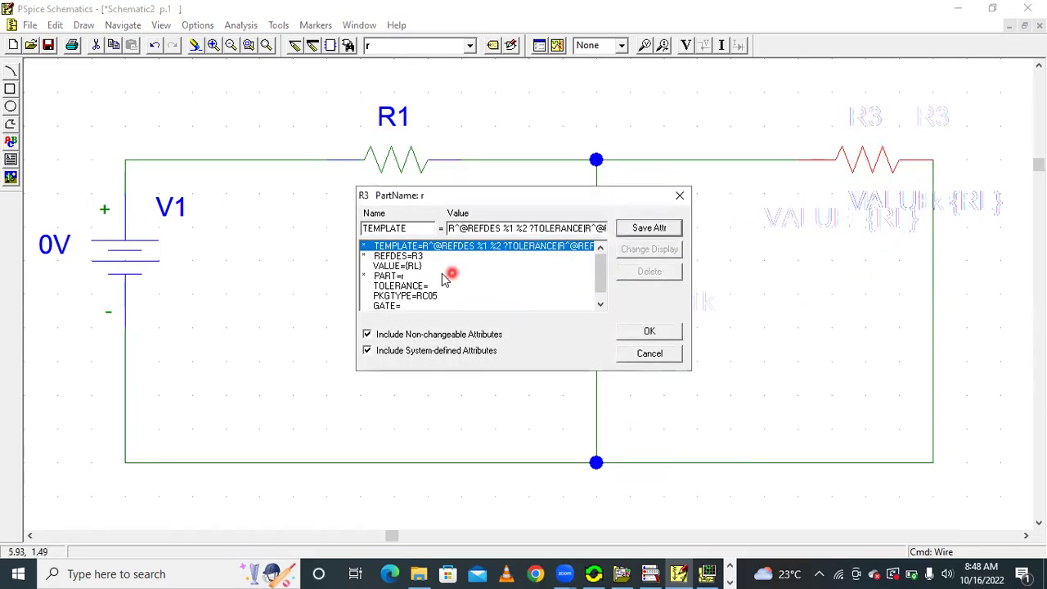
click(402, 265)
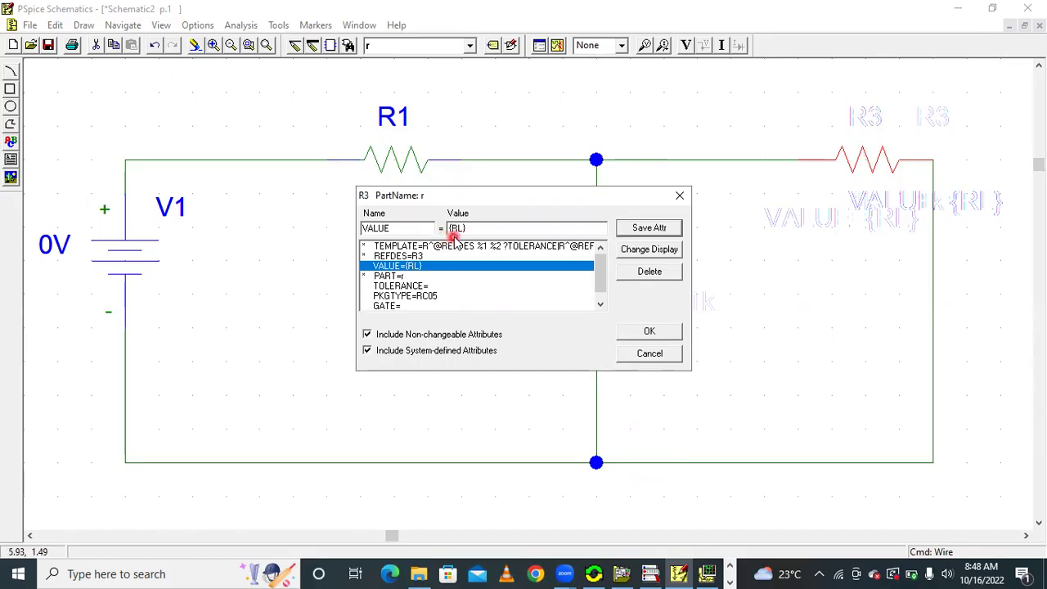
click(456, 231)
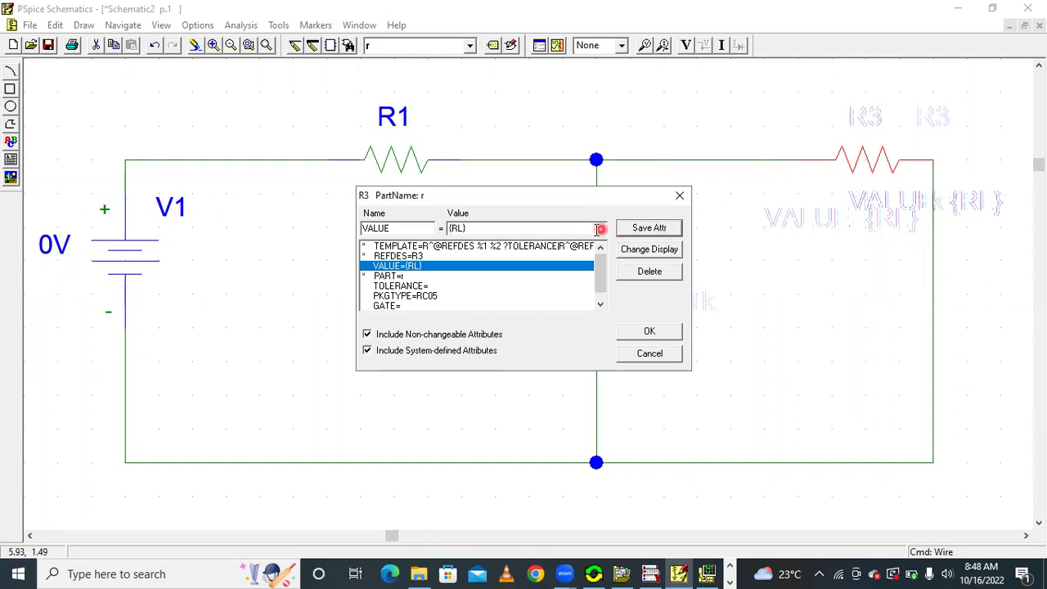
click(645, 232)
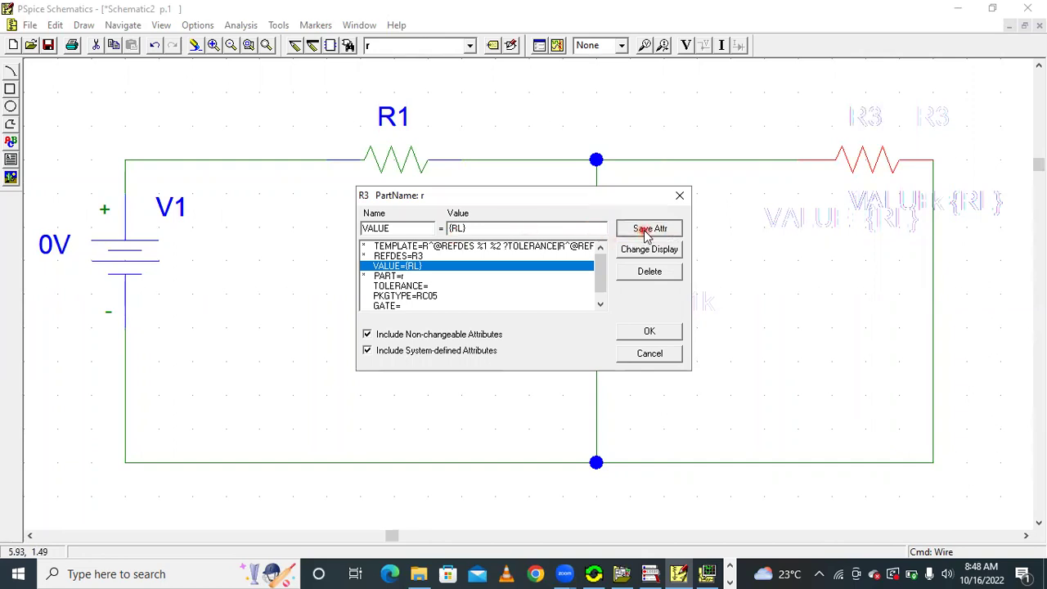
click(679, 196)
click(852, 165)
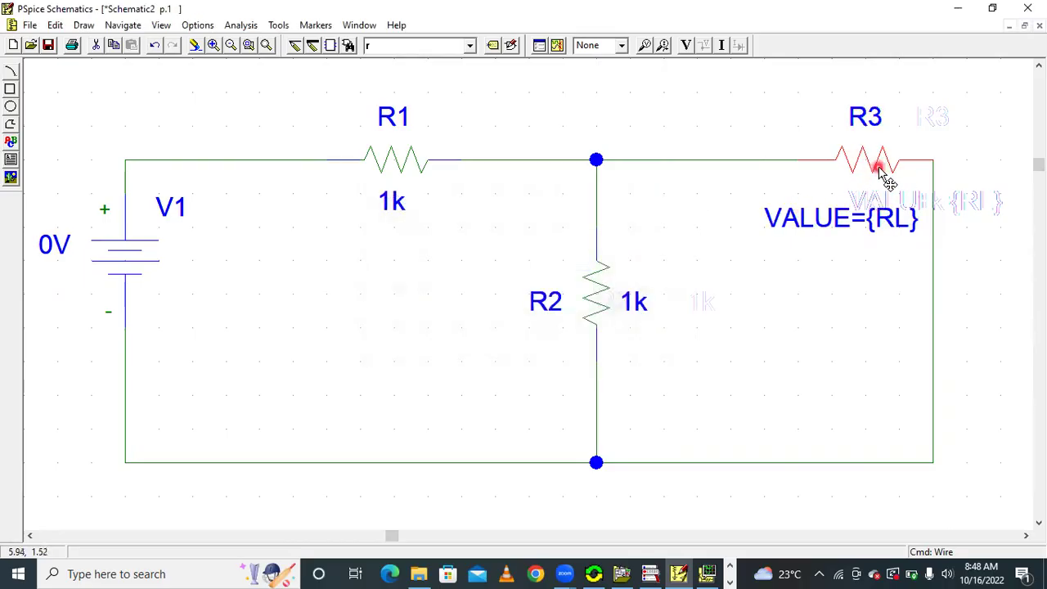
click(874, 186)
click(891, 166)
- Set R1's VALUE attribute to 40
click(392, 166)
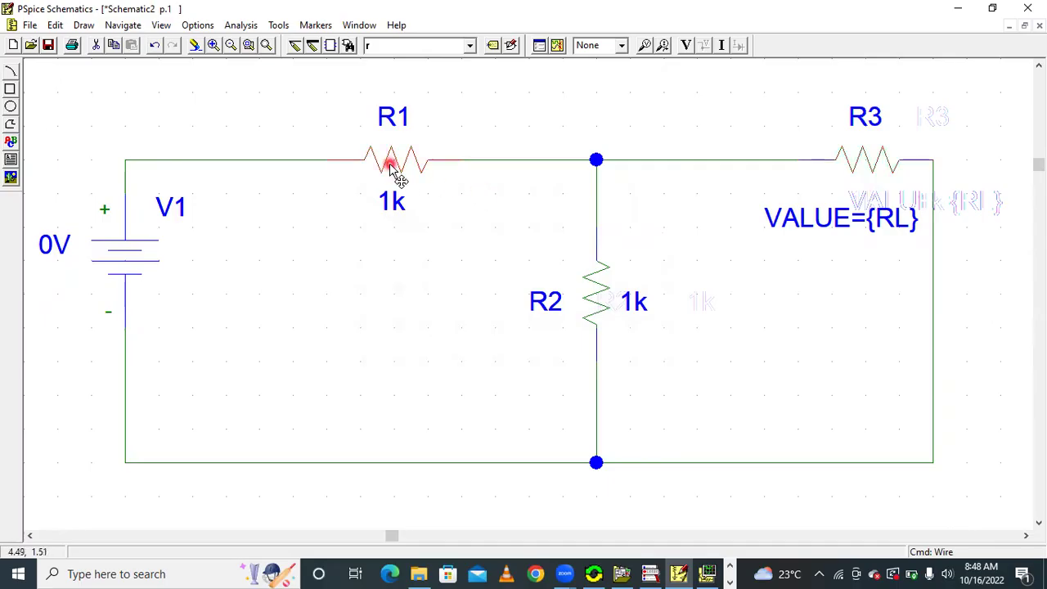
double_click(391, 166)
click(405, 266)
click(479, 229)
text(40)
click(646, 228)
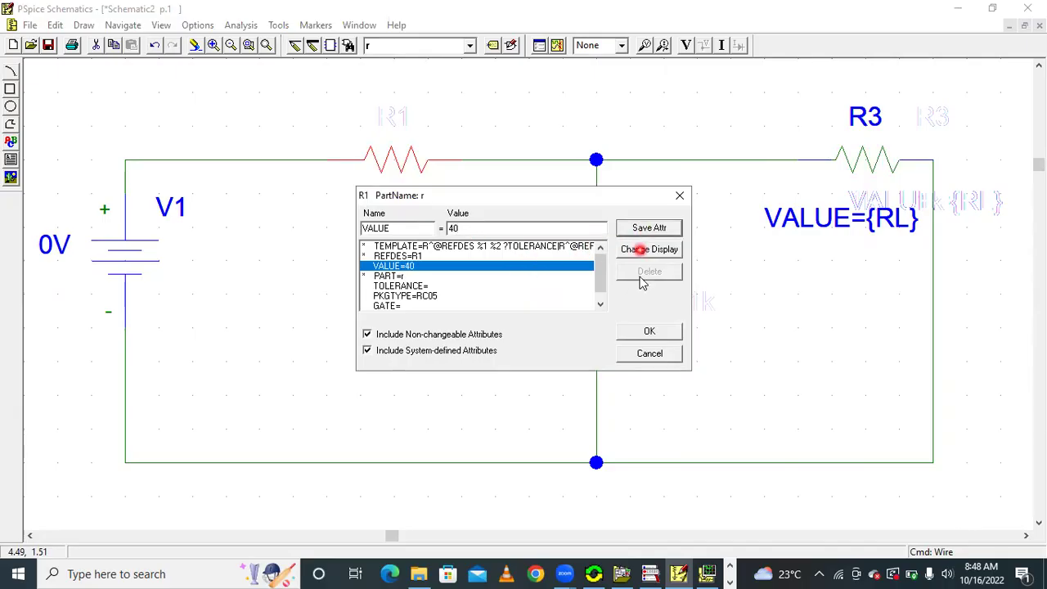
click(649, 331)
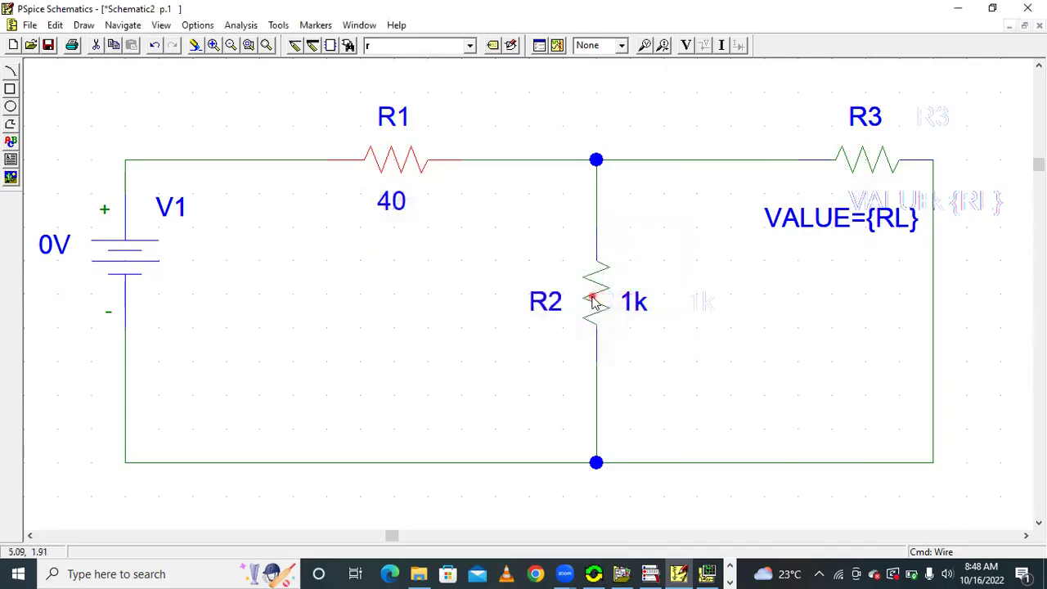
- Set R2's VALUE attribute to 60
double_click(594, 301)
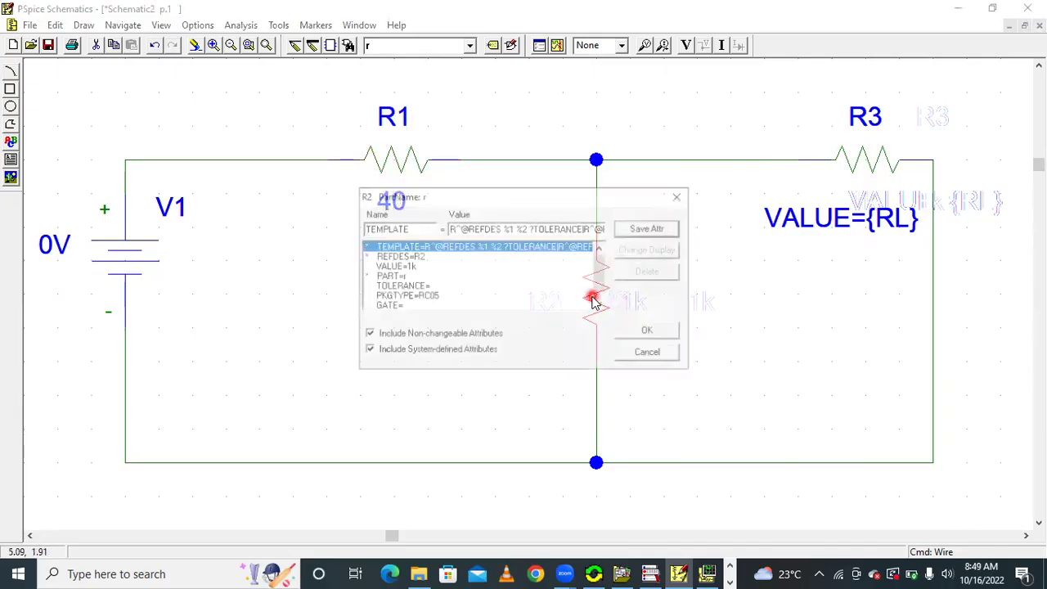
click(411, 266)
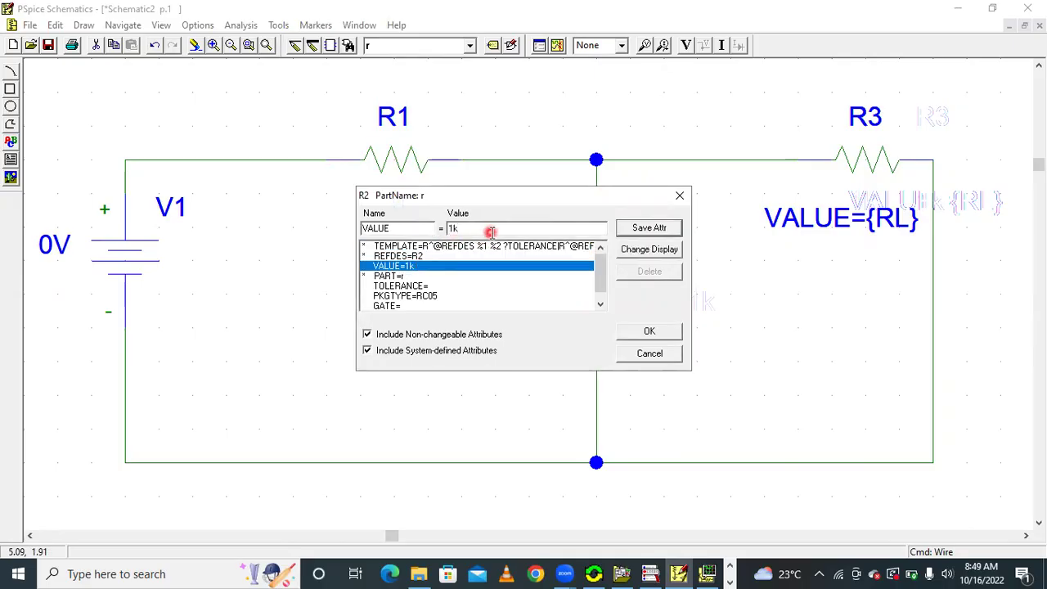
click(650, 228)
click(652, 337)
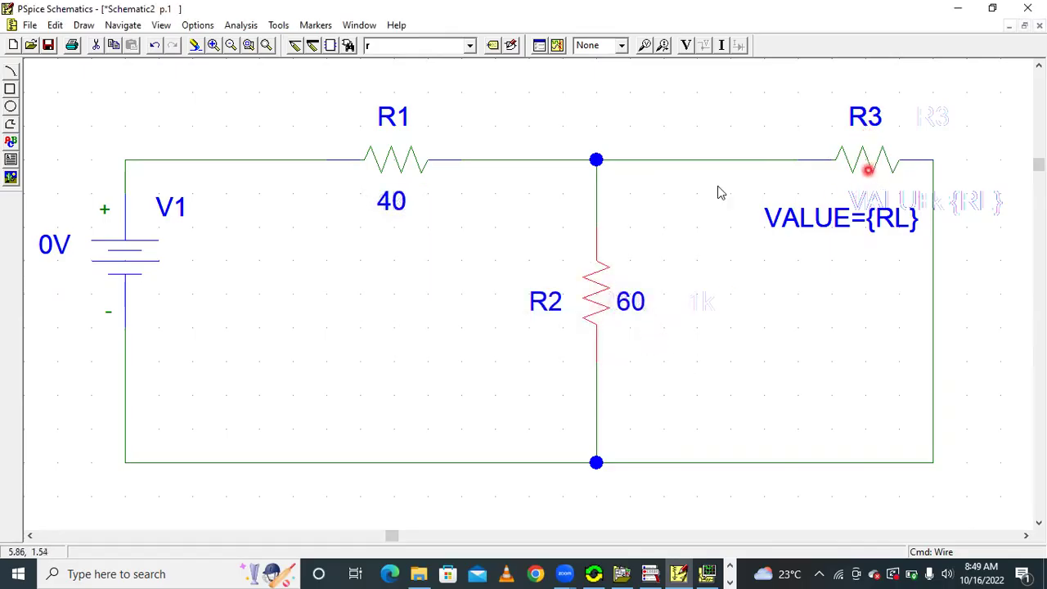
- Set the DC attribute of voltage source V1 to 70V
double_click(141, 260)
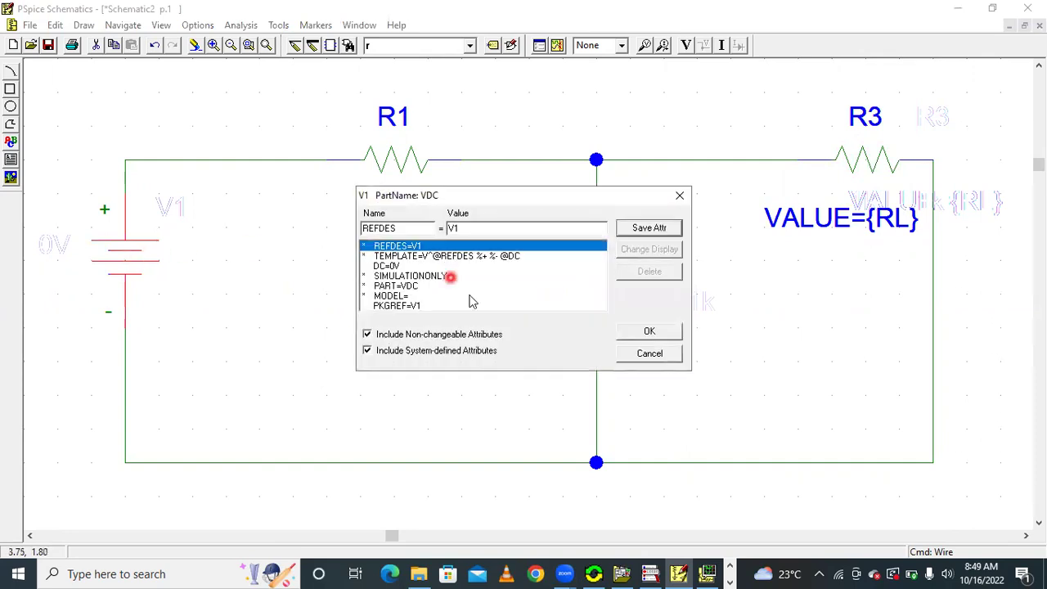
click(419, 264)
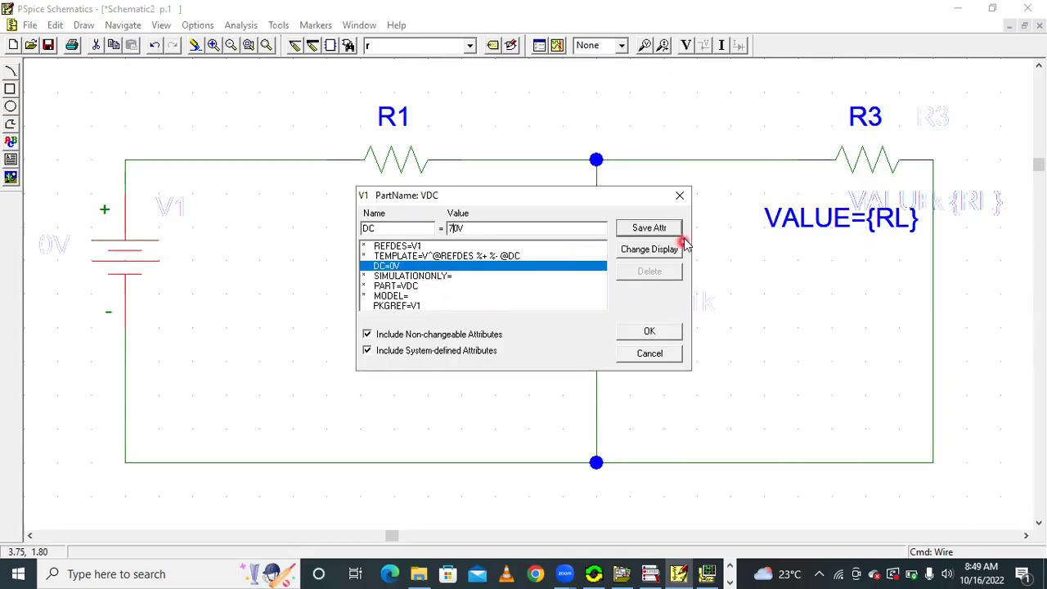
click(660, 227)
click(649, 332)
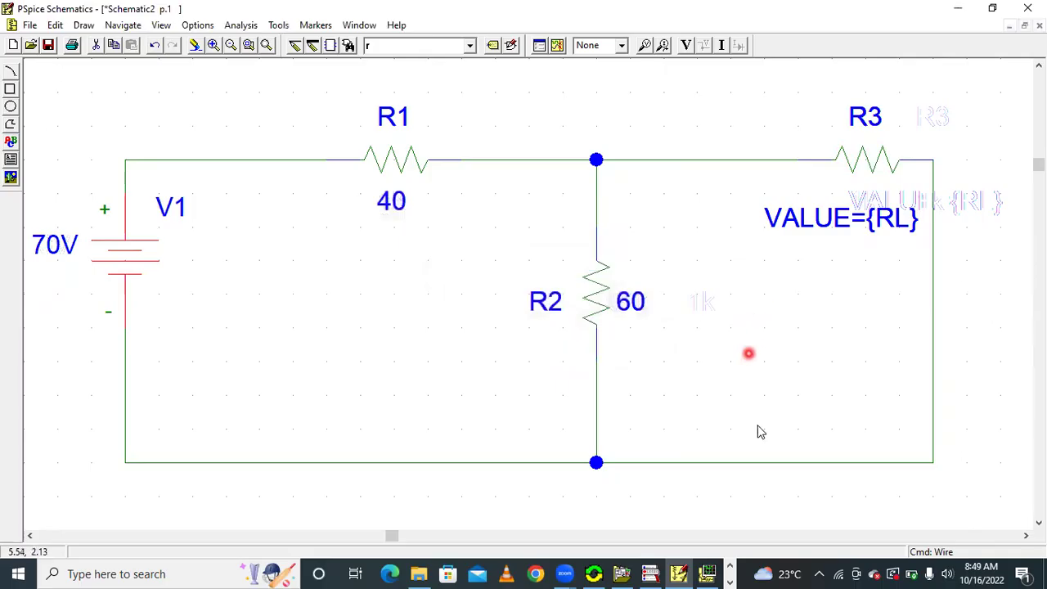
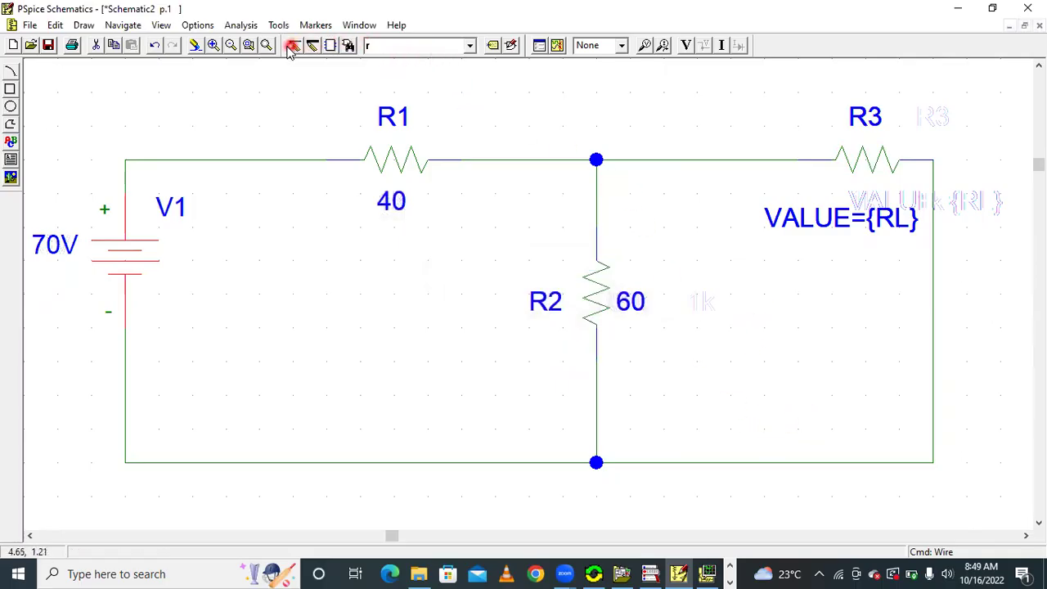
- Place a GND_EARTH symbol on the circuit's bottom wire and shift it to the junction directly below R2
click(268, 45)
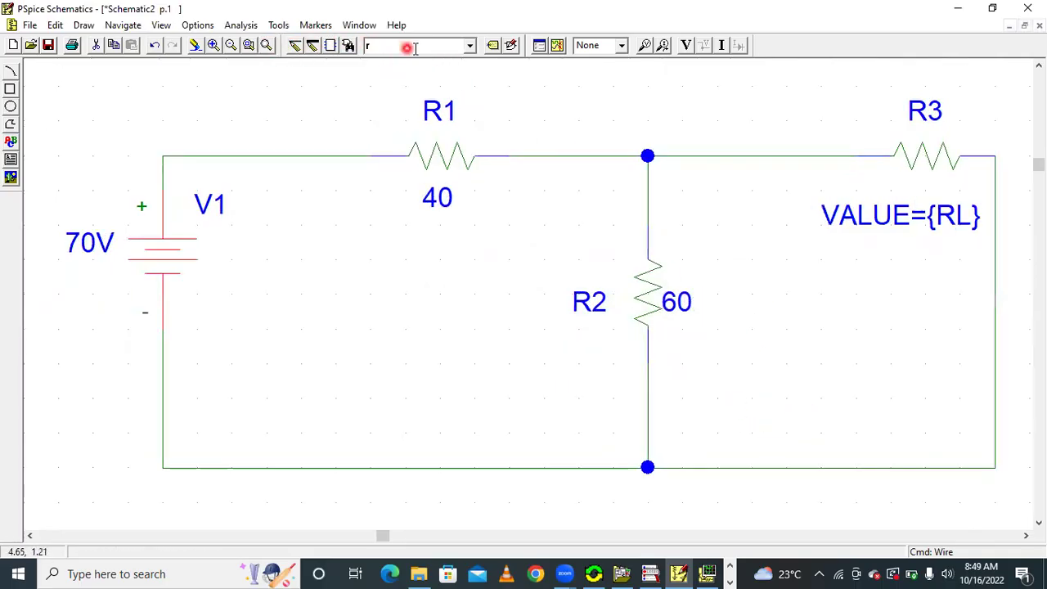
click(472, 47)
scroll(442, 82, up, 1)
click(433, 75)
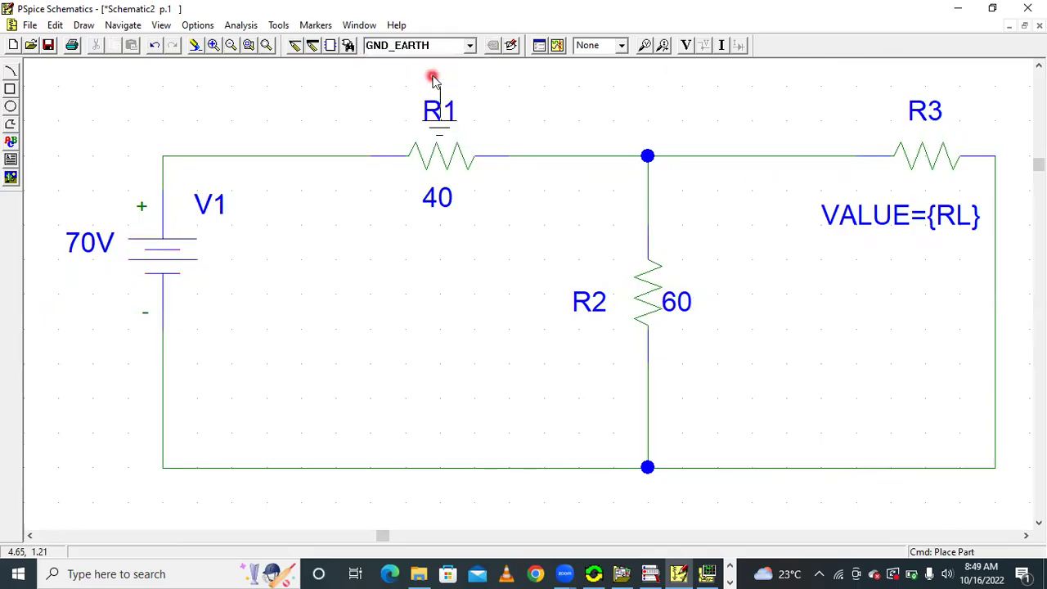
click(603, 474)
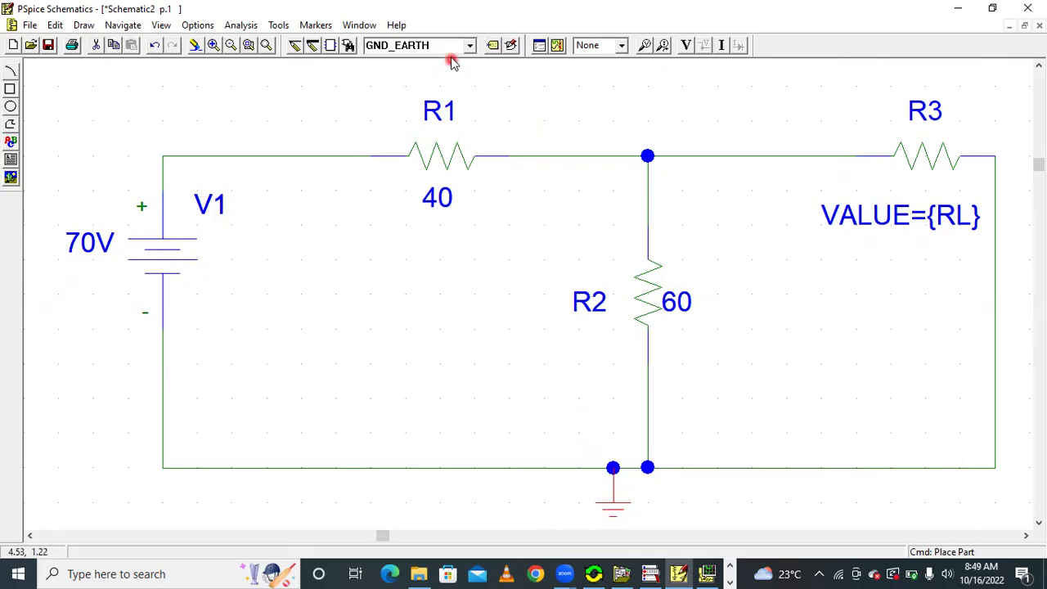
click(272, 47)
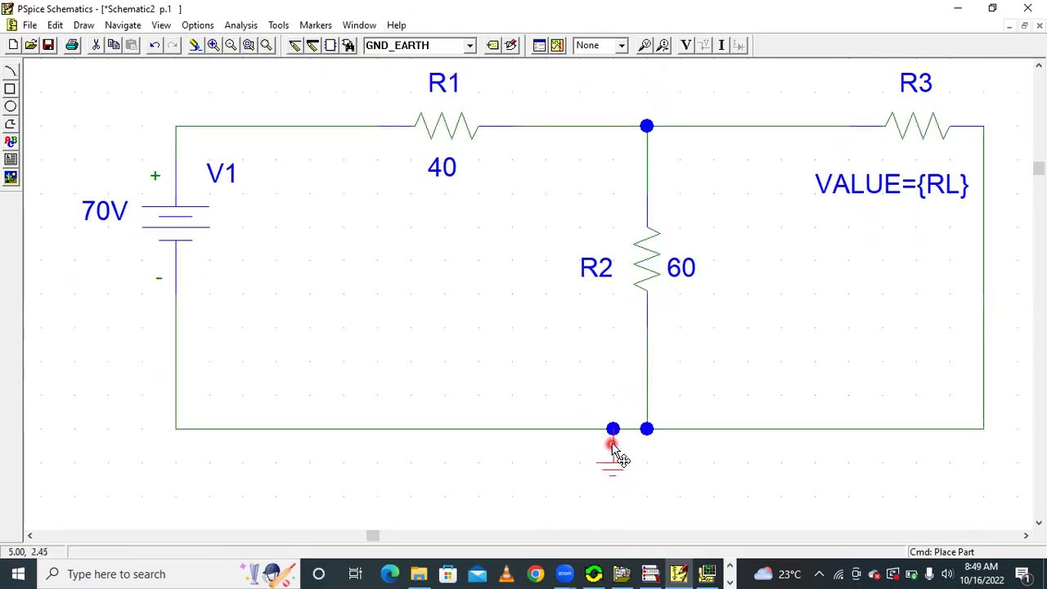
drag(614, 447, 647, 447)
click(718, 393)
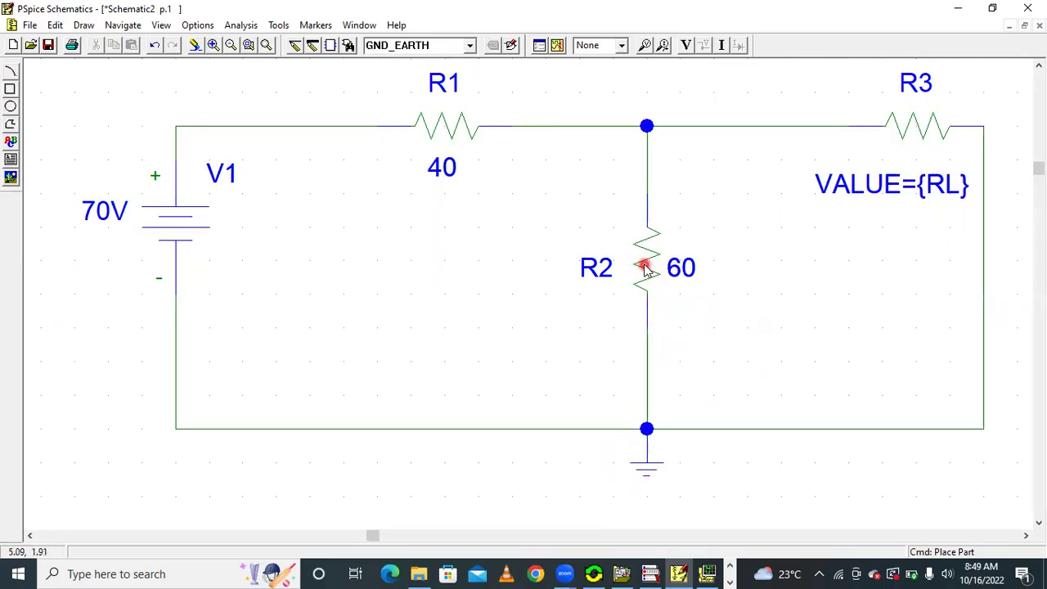
- Find the PARAM part in the part browser and place it above the wire between R2 and R3
click(350, 45)
click(105, 97)
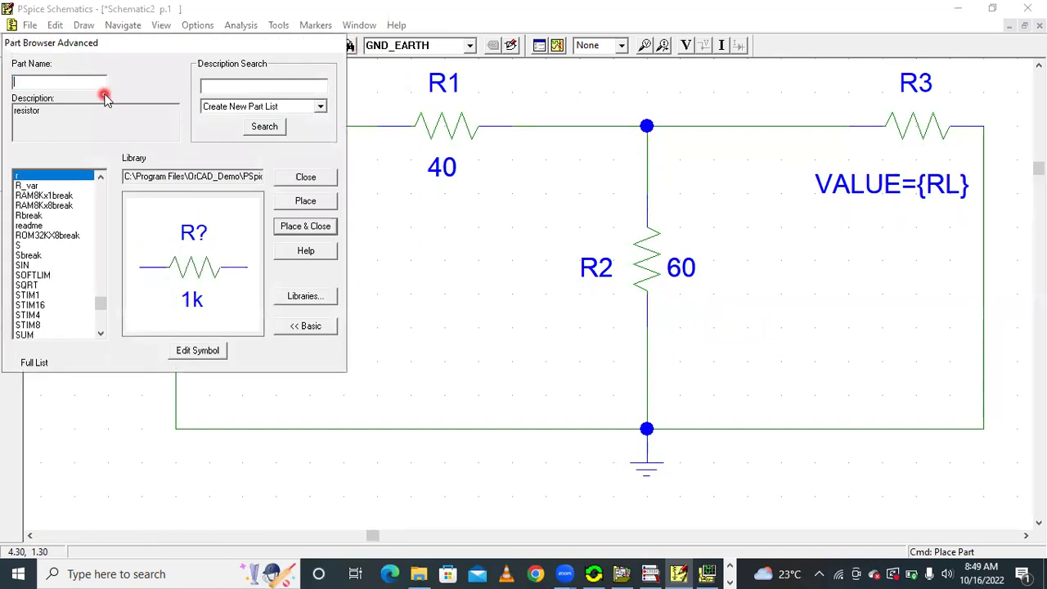
text(PA)
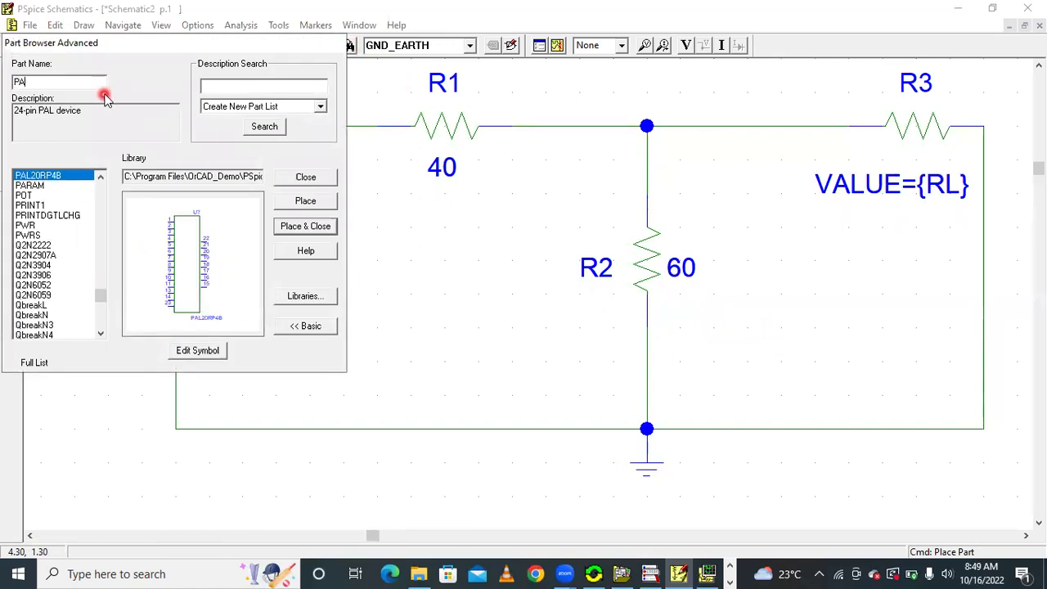
text(RAM)
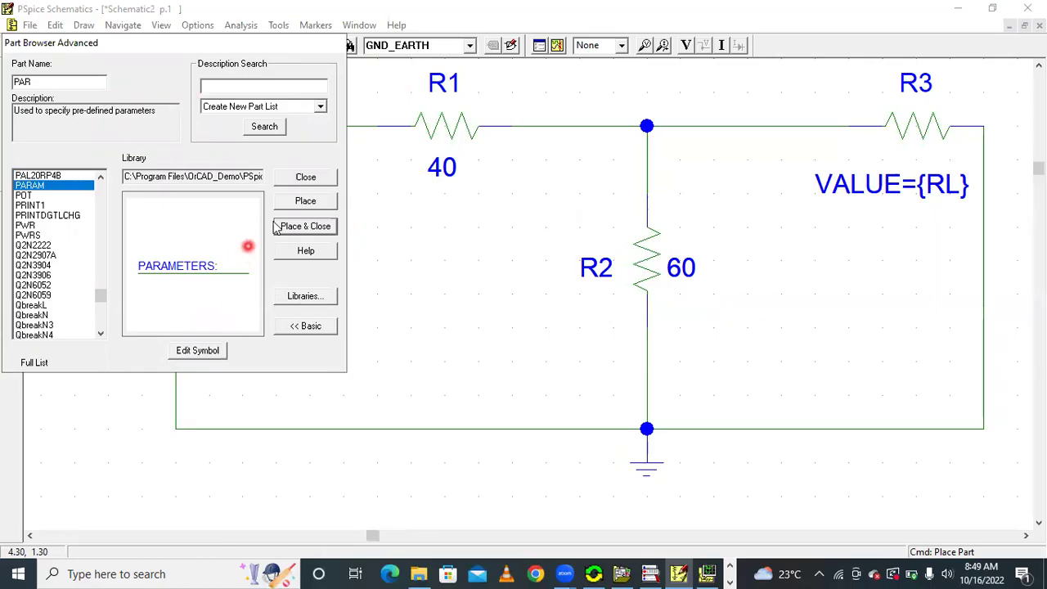
click(305, 202)
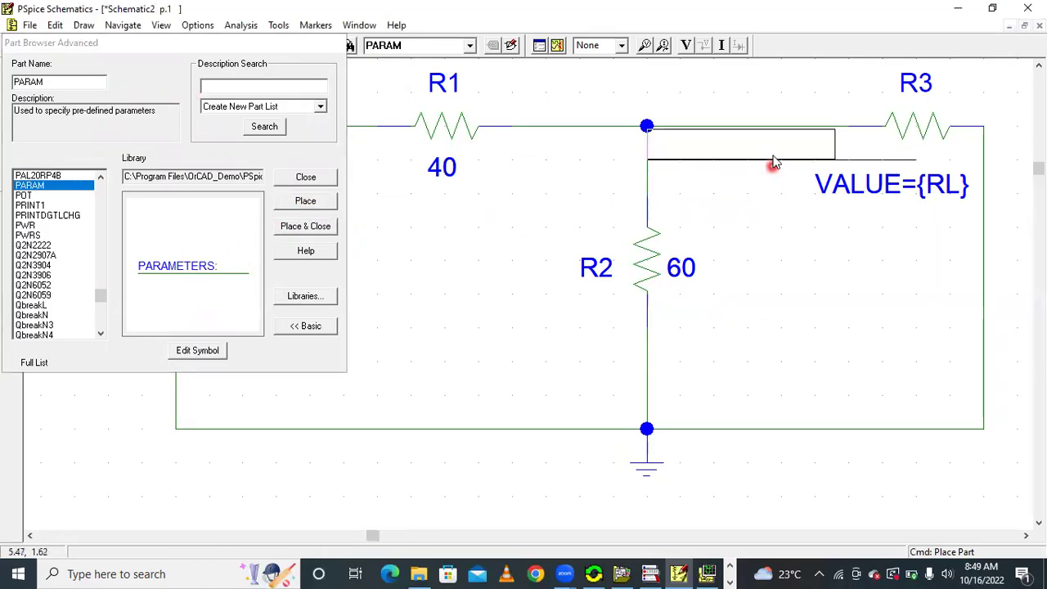
click(799, 111)
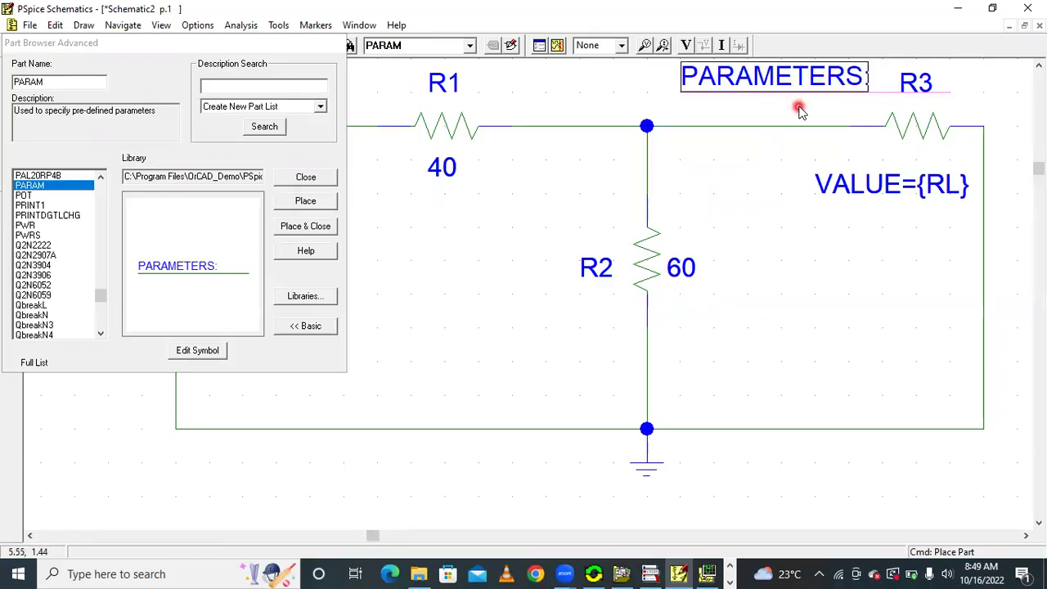
click(305, 177)
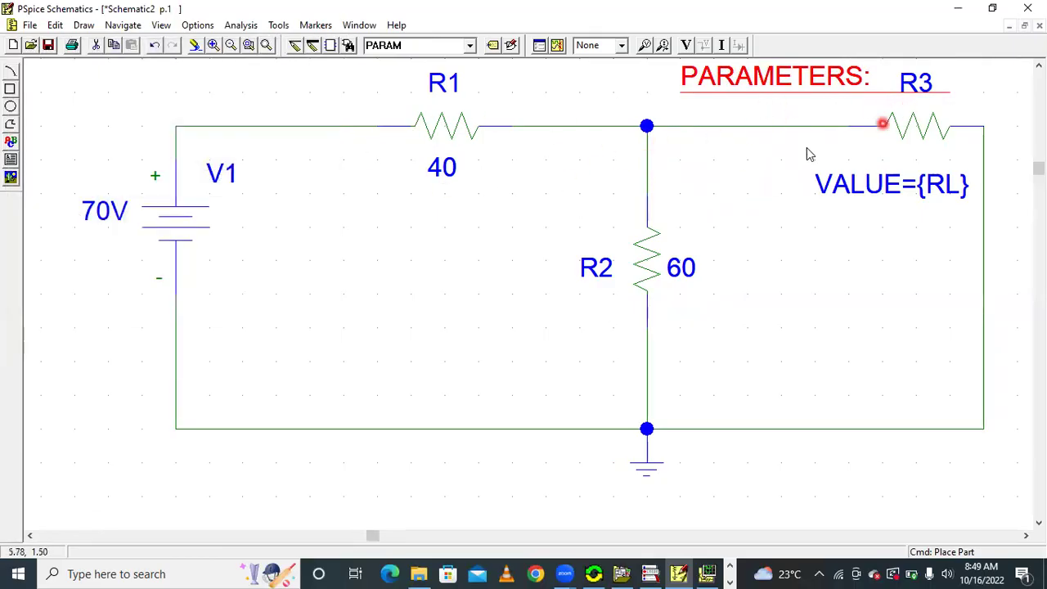
- Move the PARAMETERS block to the free area to the right of R3, clear of the circuit
click(268, 47)
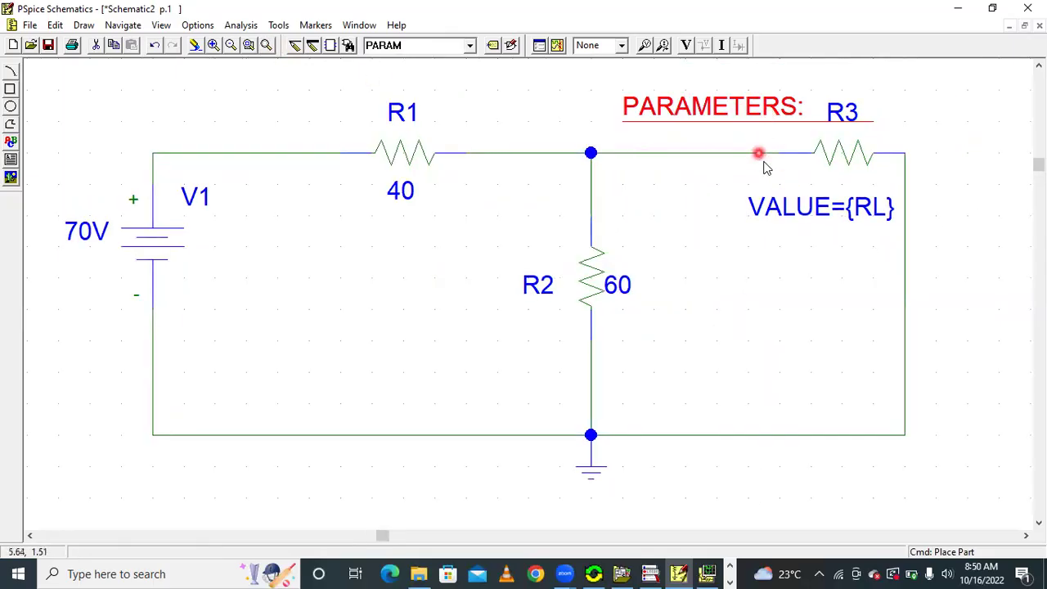
drag(690, 115, 973, 176)
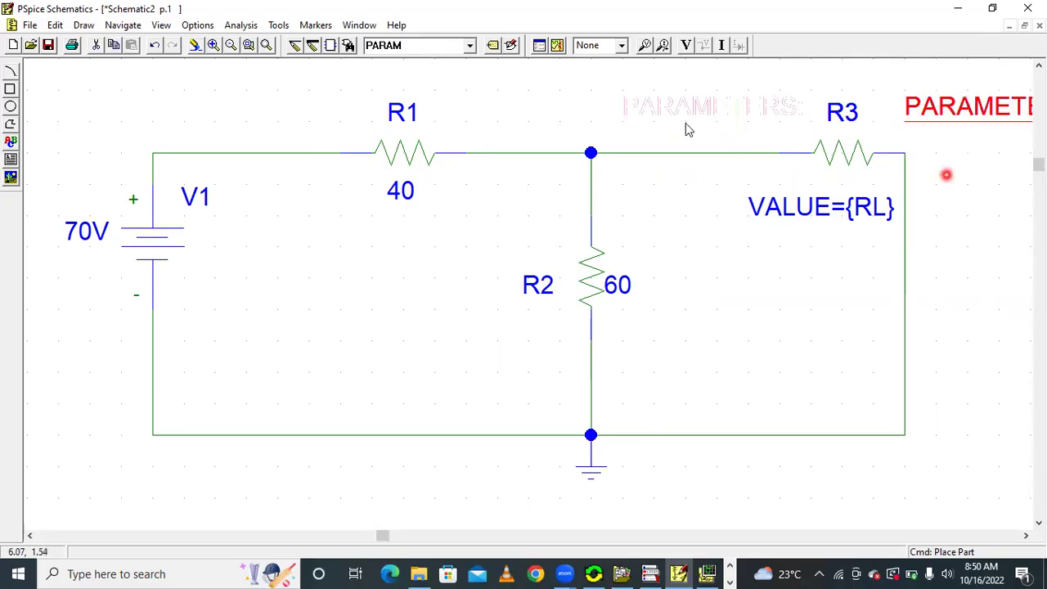
click(268, 46)
- Set the PARAM part's NAME1 attribute to RL and display both its name and value
click(790, 150)
double_click(790, 152)
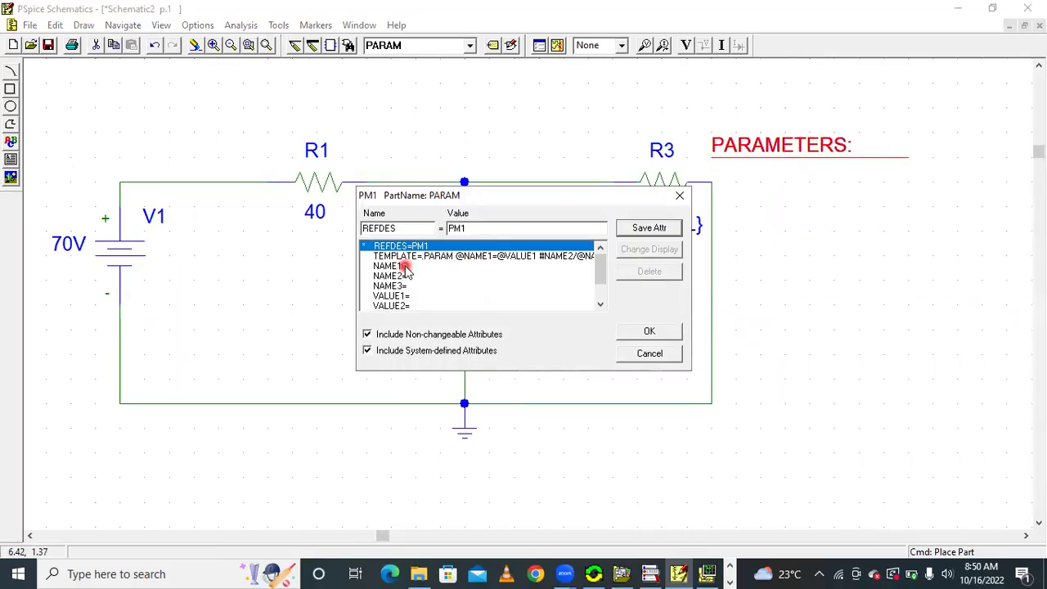
click(398, 266)
click(462, 231)
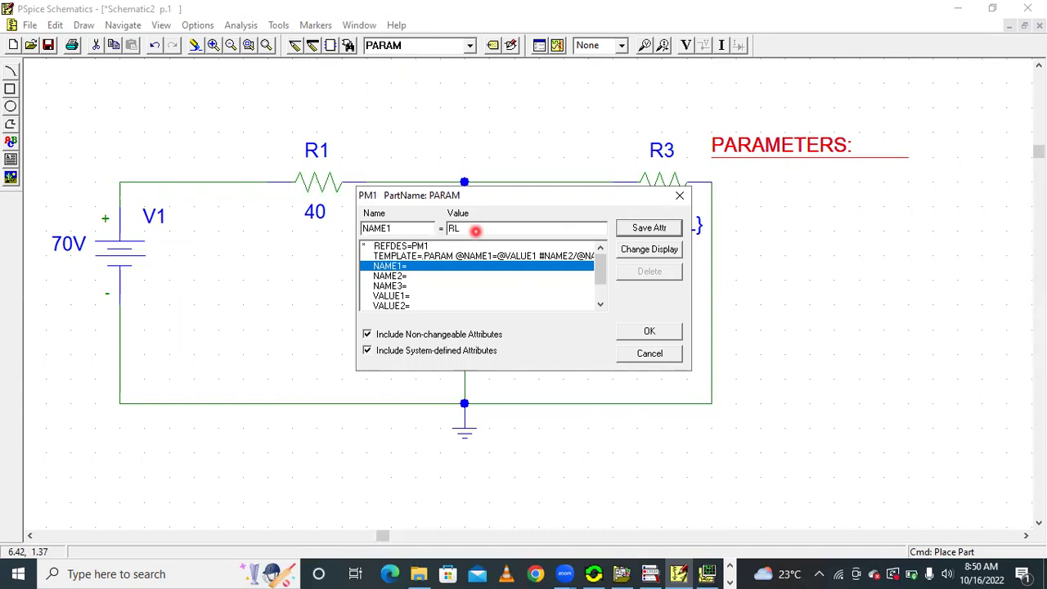
click(658, 234)
click(650, 249)
click(491, 250)
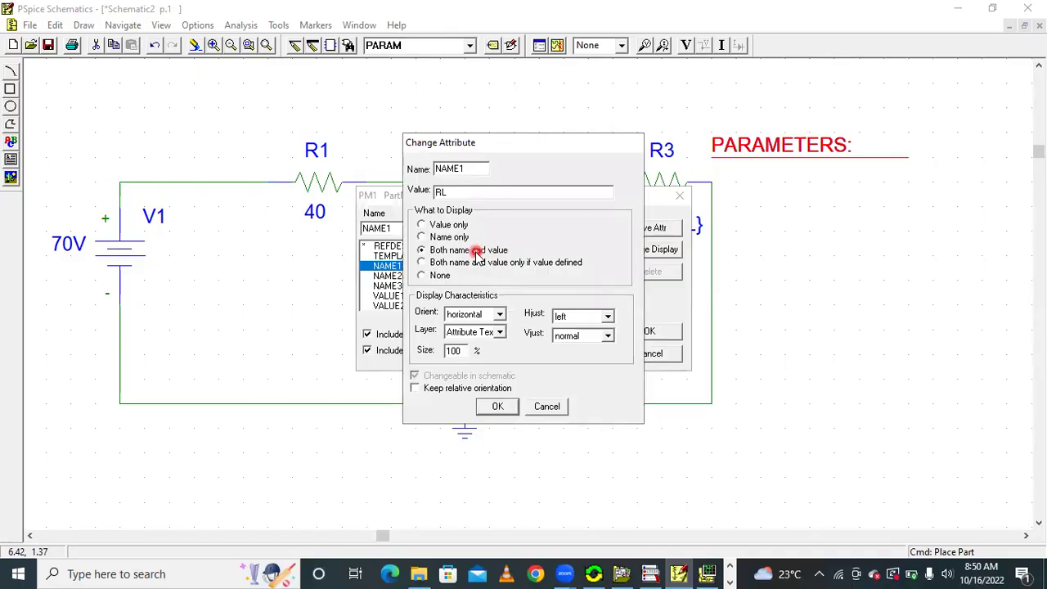
click(495, 406)
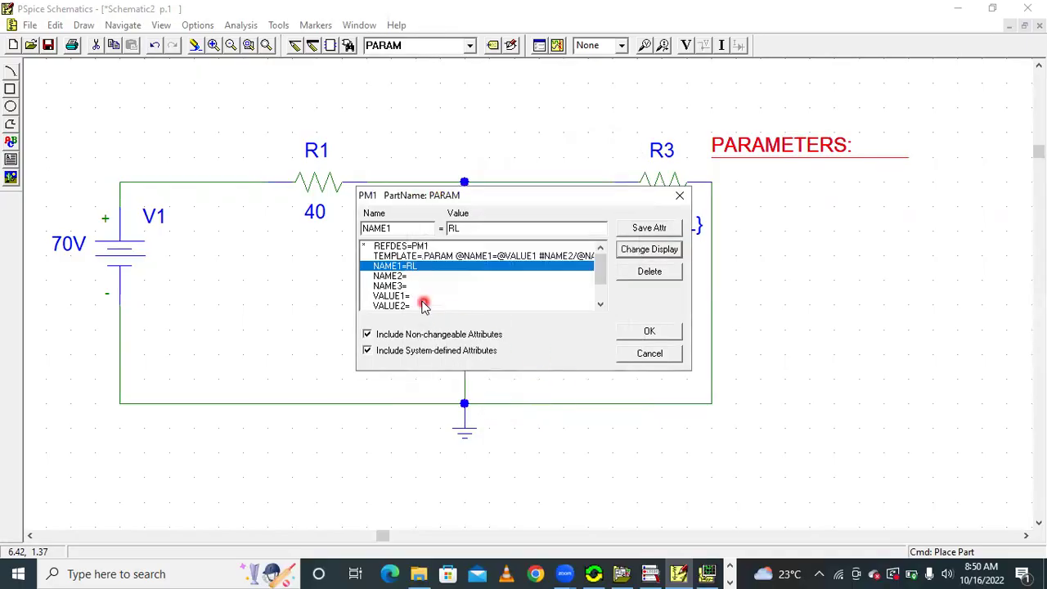
- Set the PARAM part's VALUE1 attribute to 30 and display its name together with its value
click(407, 297)
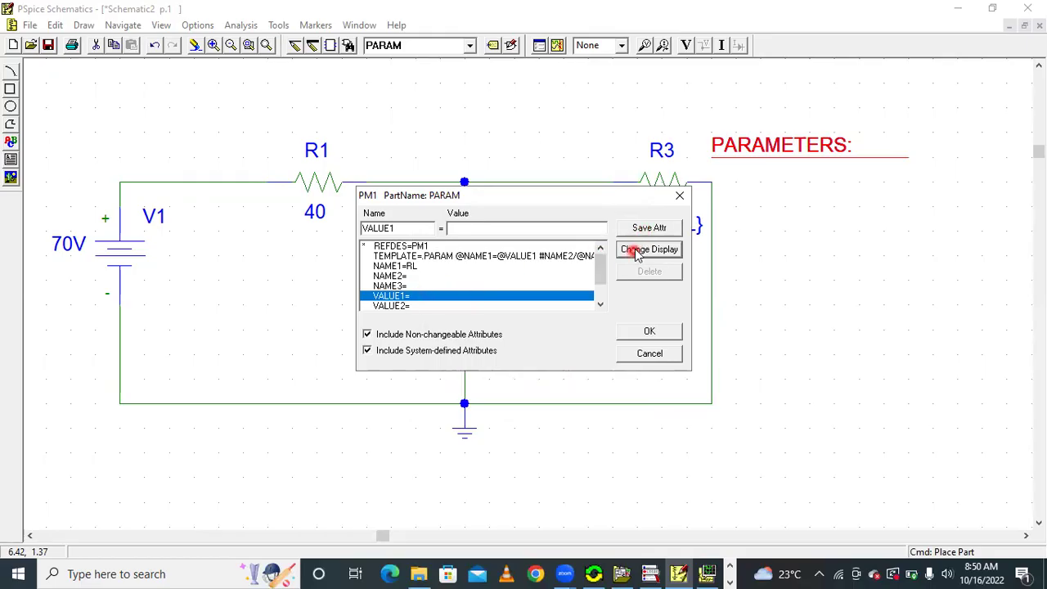
click(482, 230)
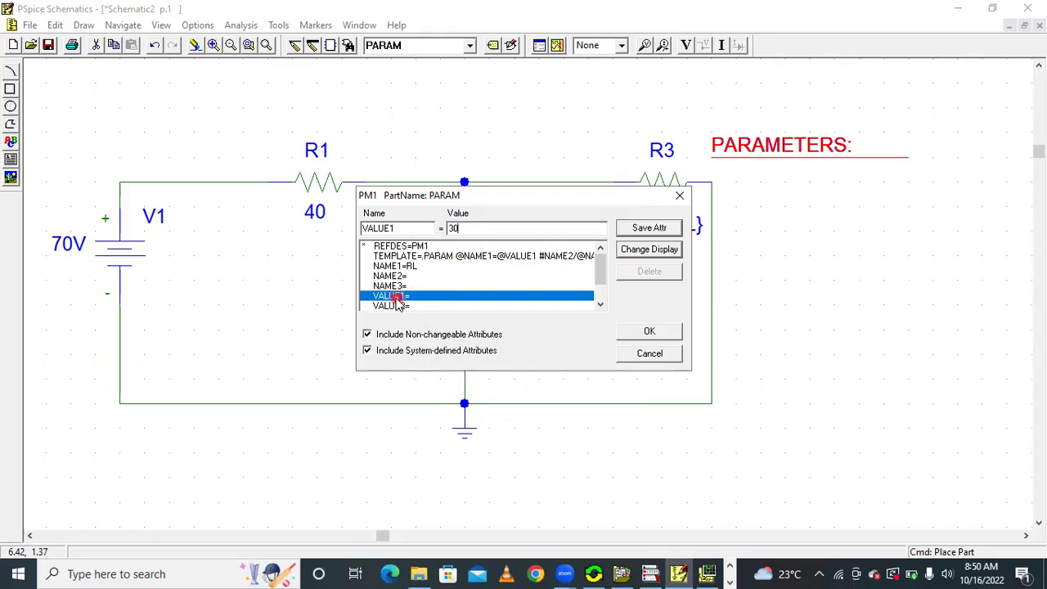
click(471, 230)
click(645, 228)
click(644, 250)
click(477, 262)
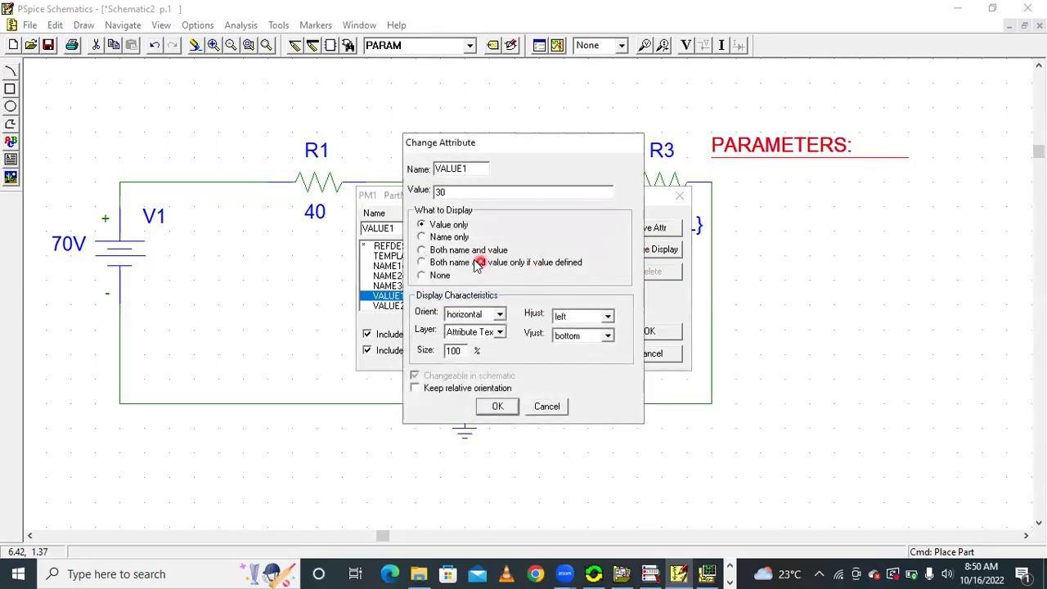
click(498, 405)
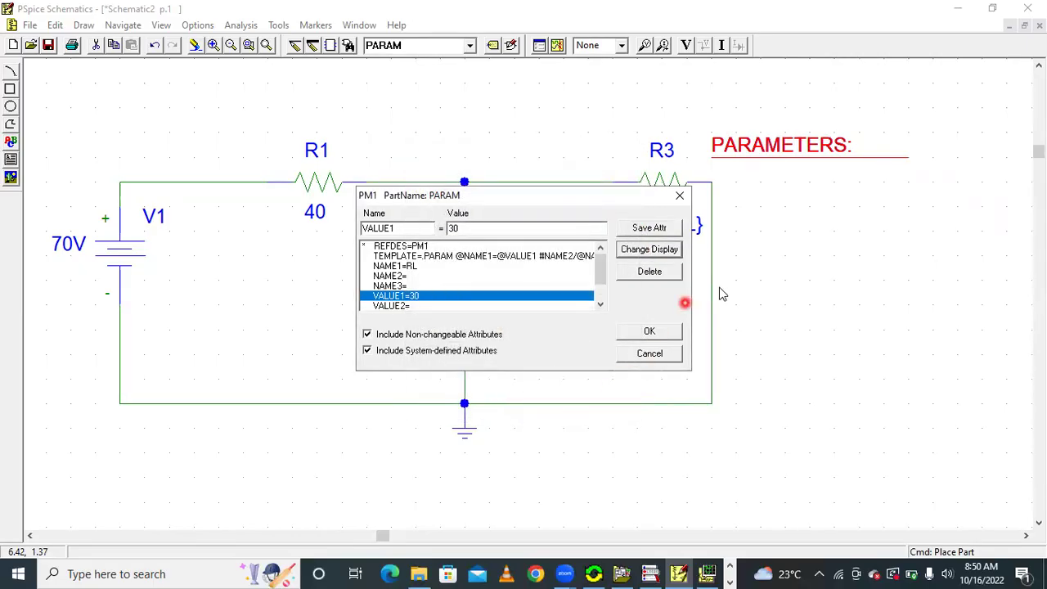
click(650, 331)
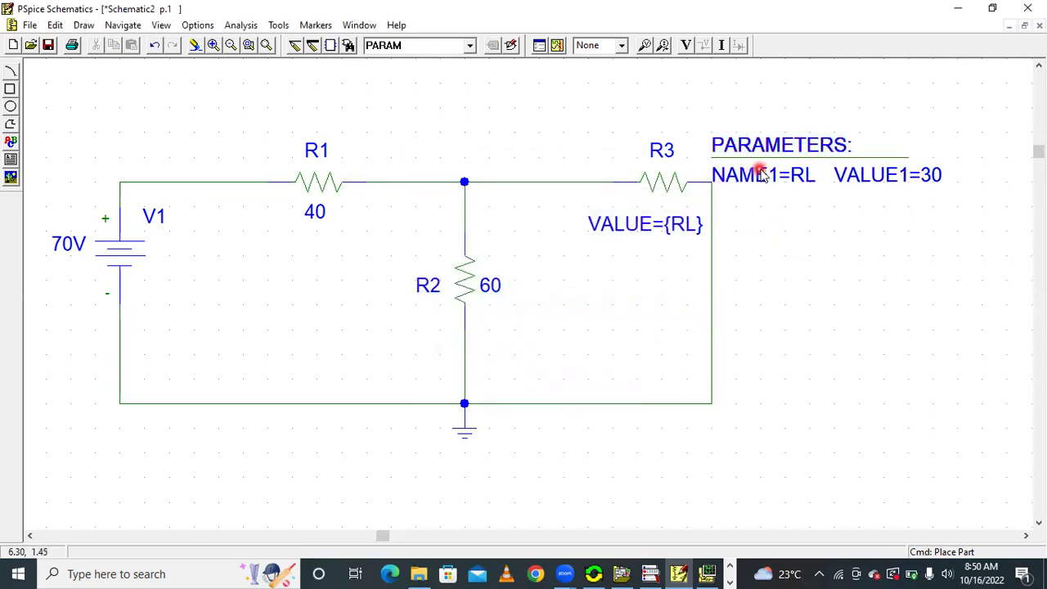
- Move the PARAMETERS block and its VALUE1 text farther away from R3, clear of the circuit wire
click(264, 46)
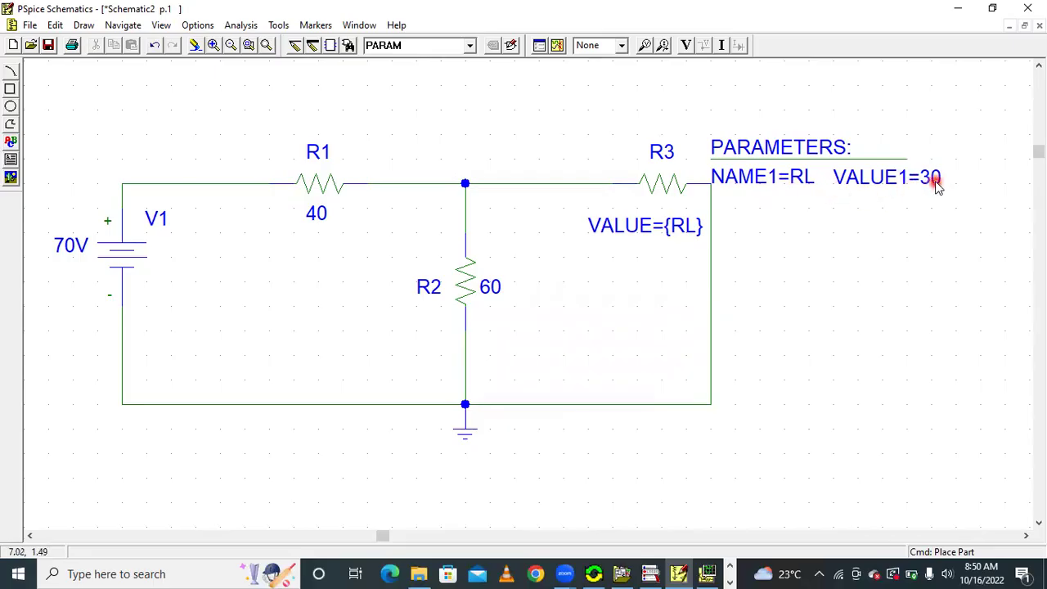
click(838, 173)
drag(838, 173, 869, 161)
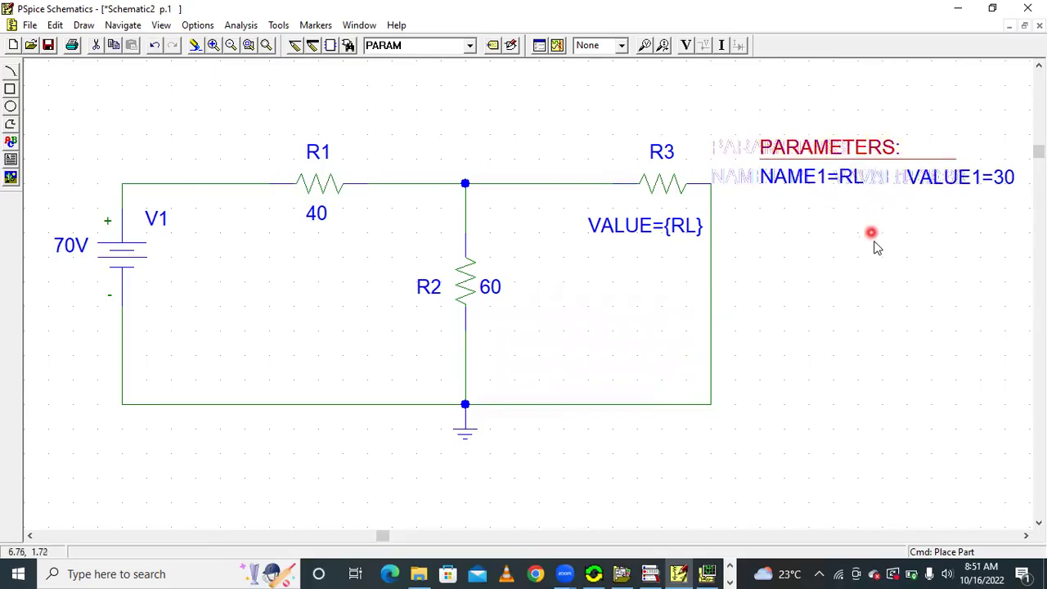
click(265, 45)
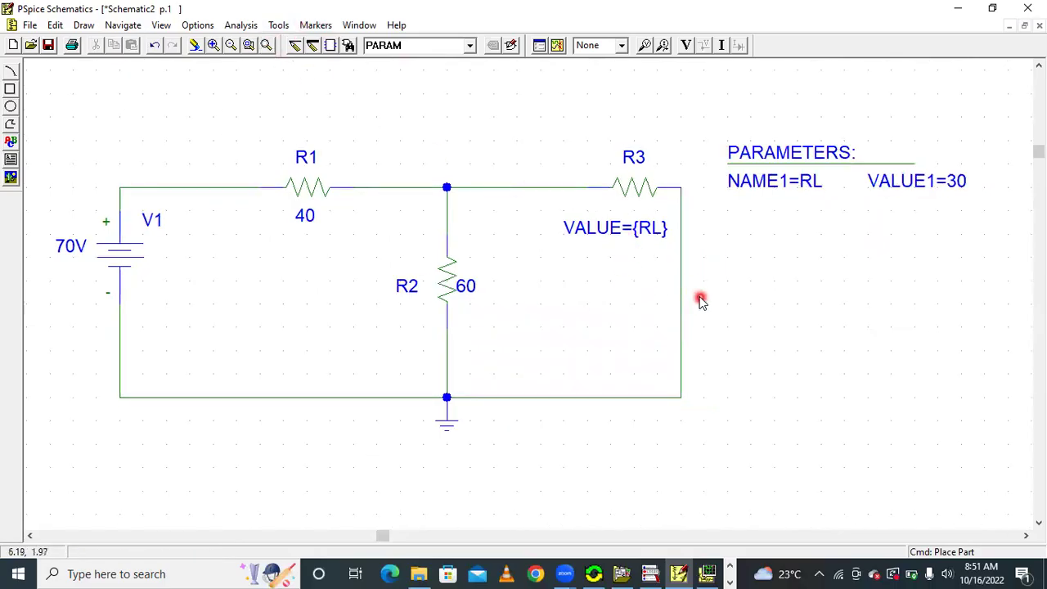
click(240, 25)
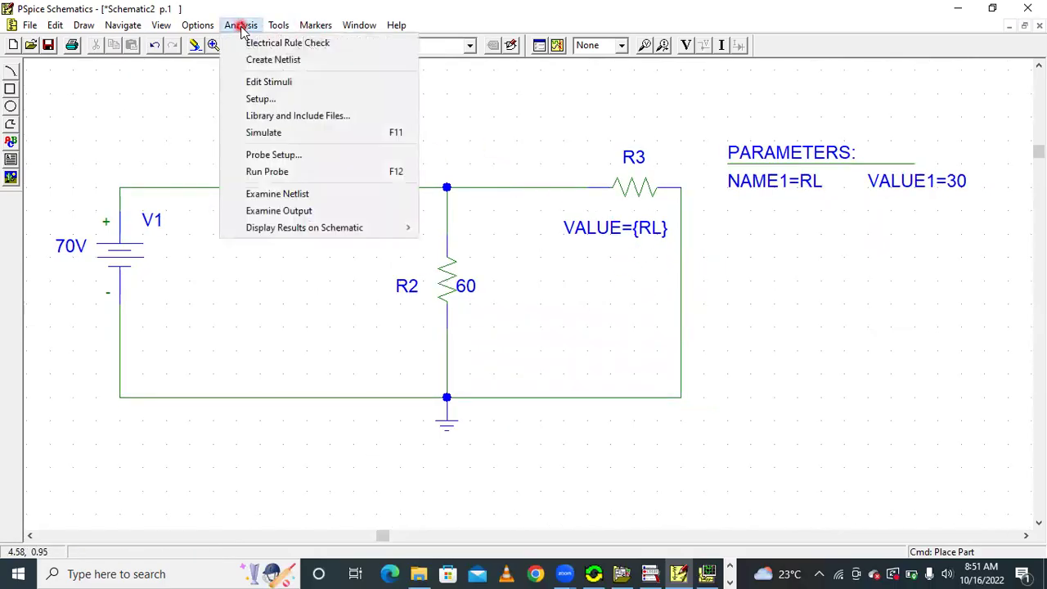
click(259, 99)
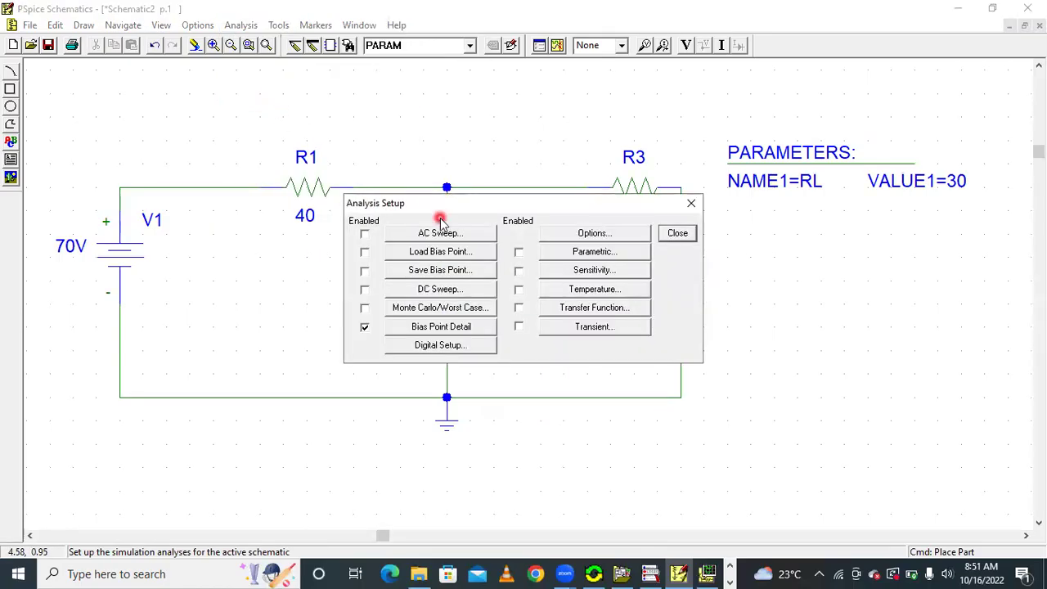
click(691, 204)
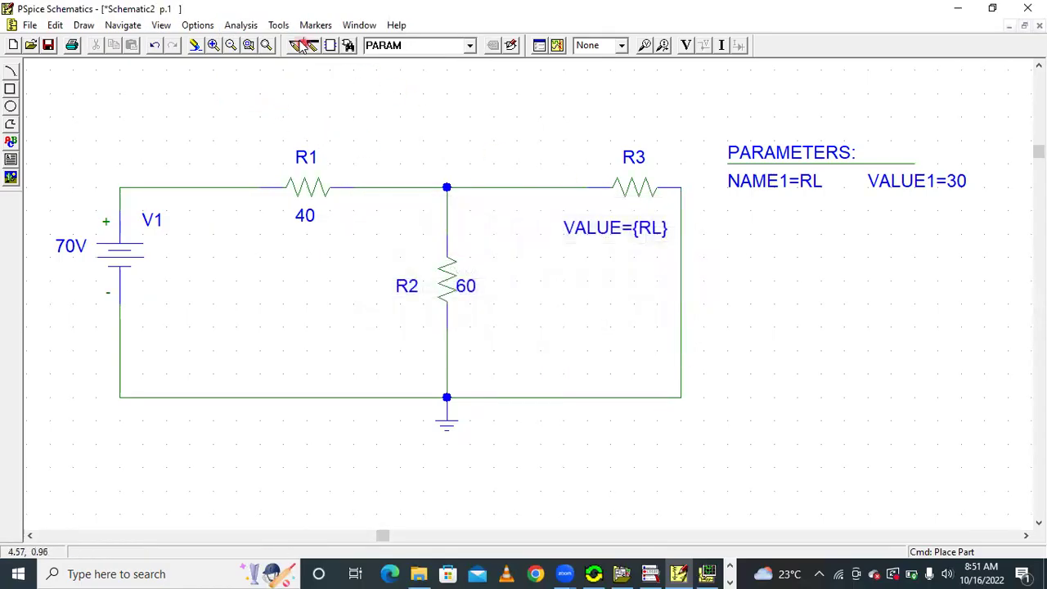
- Enable a linear DC Sweep of the global parameter RL with start value 0.01, end value 60 and an increment
click(245, 26)
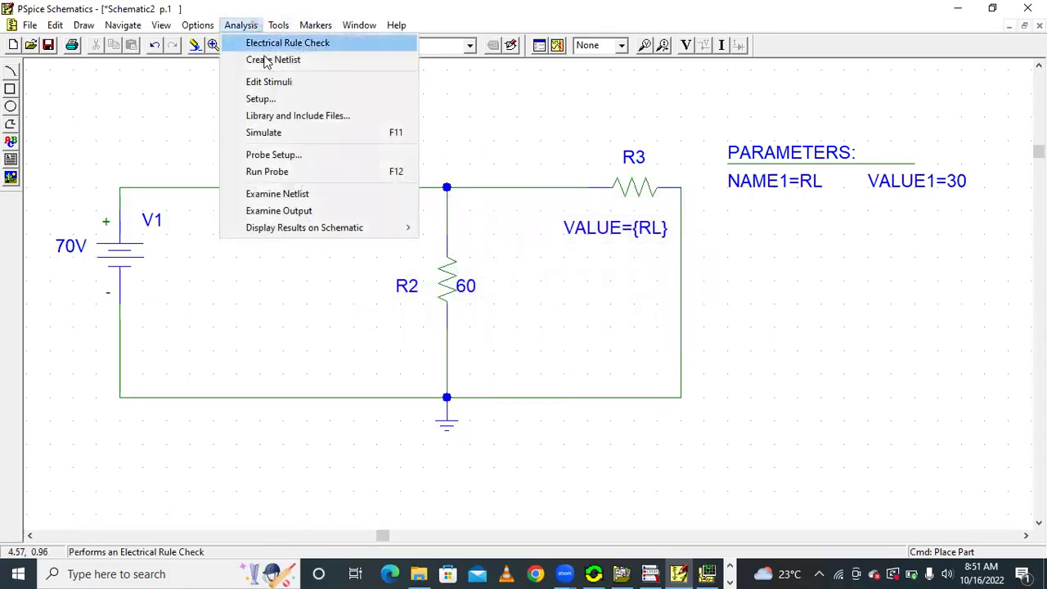
click(272, 101)
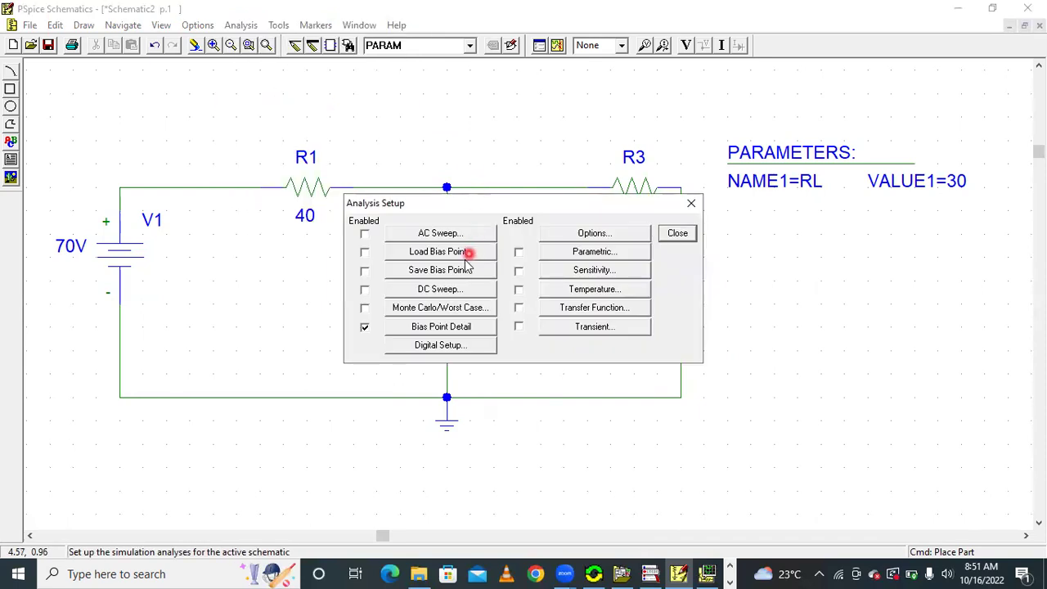
click(364, 289)
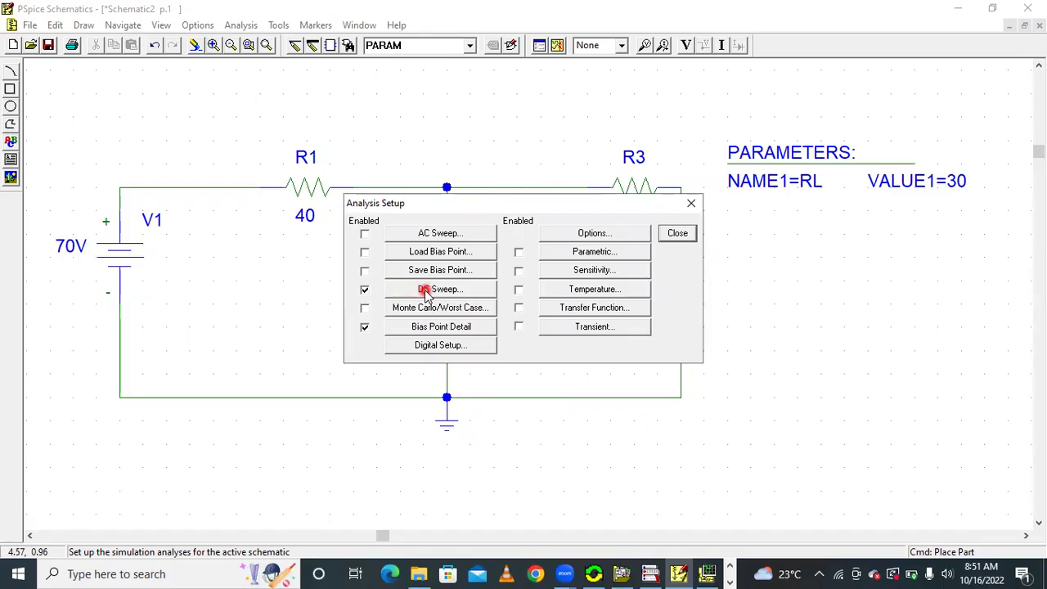
click(425, 292)
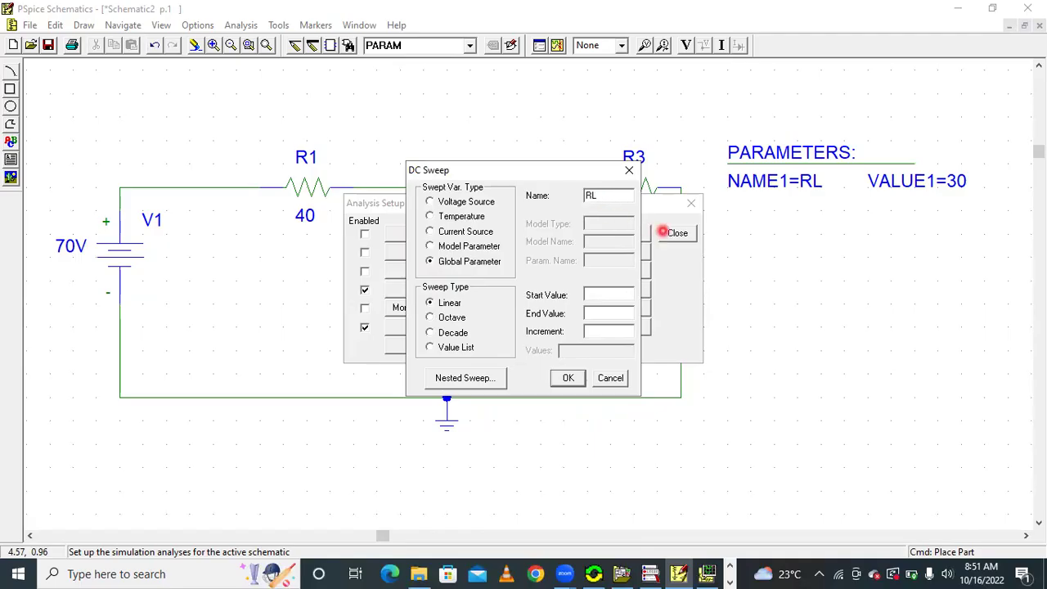
click(609, 295)
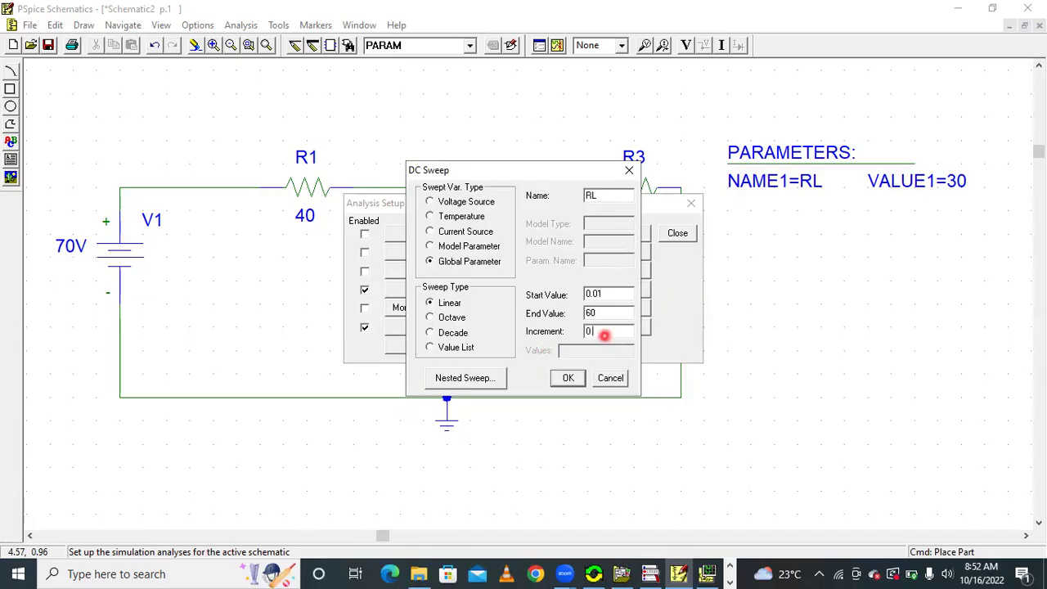
click(568, 378)
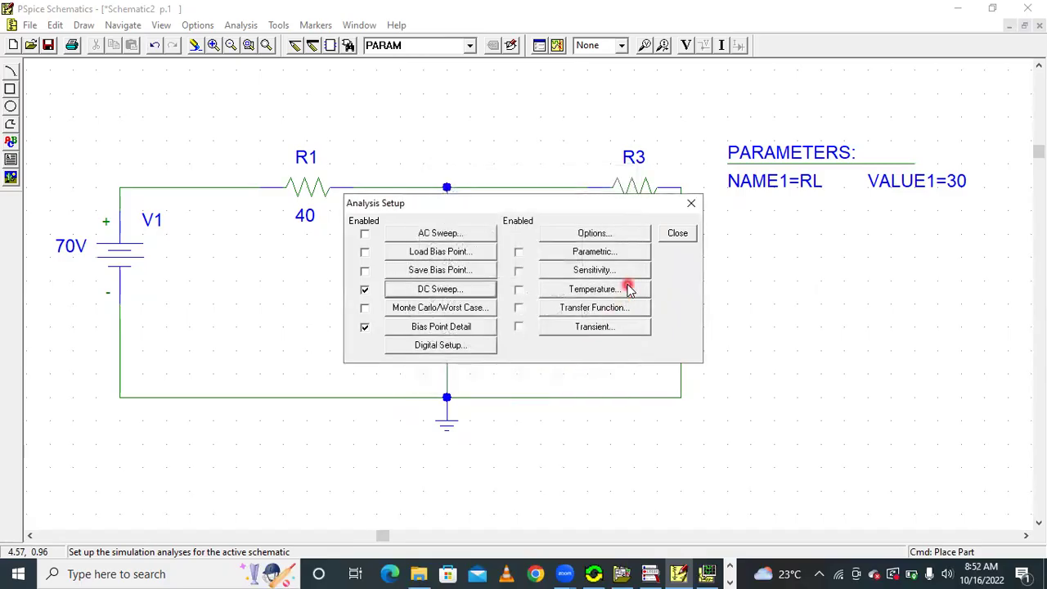
click(677, 233)
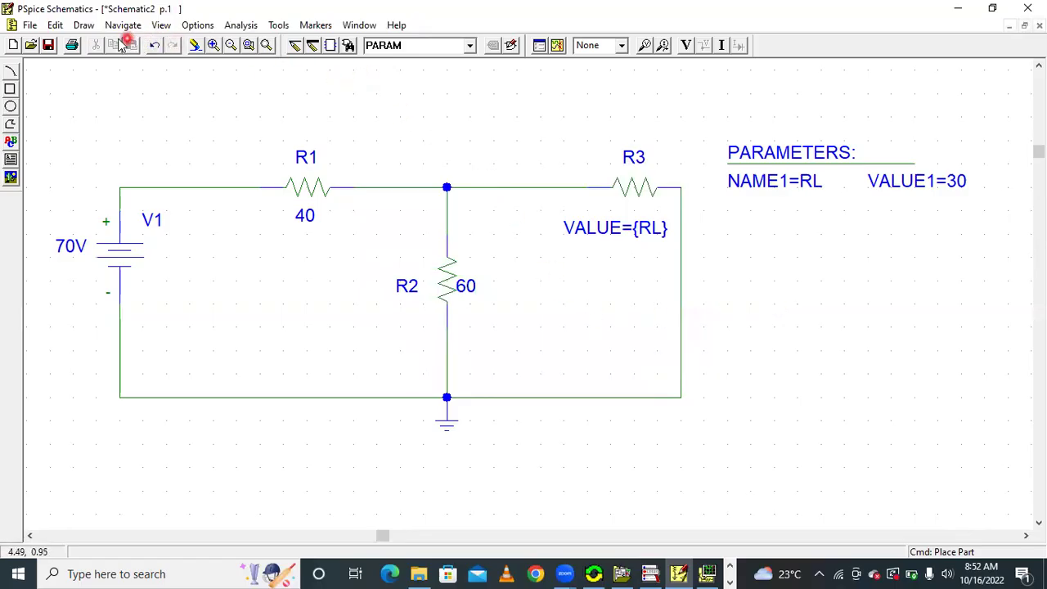
- Simulate the circuit, saving the new schematic as MAXI22 in the pspice folder
click(558, 47)
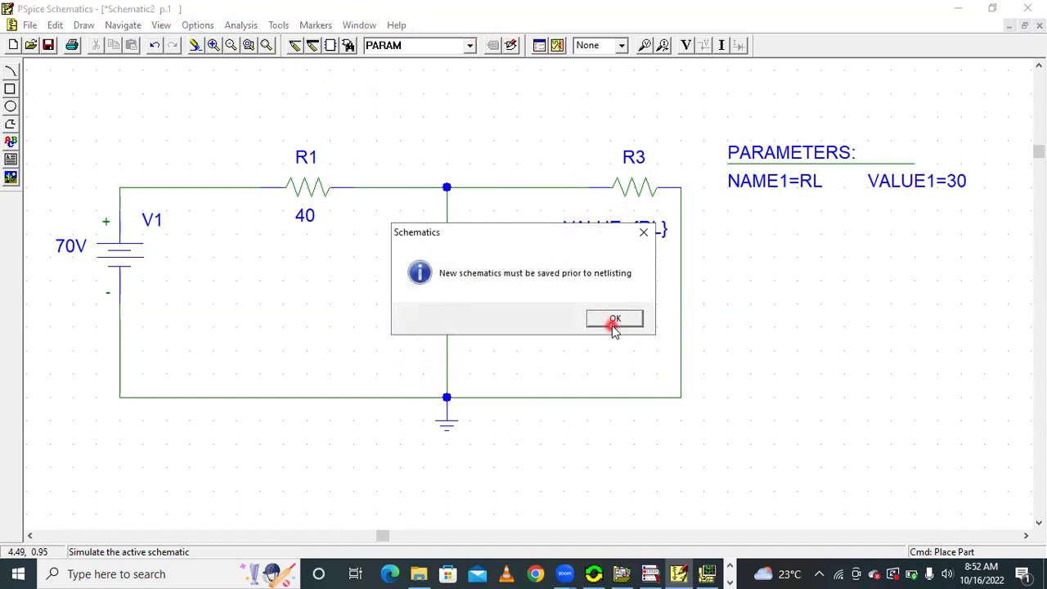
click(615, 320)
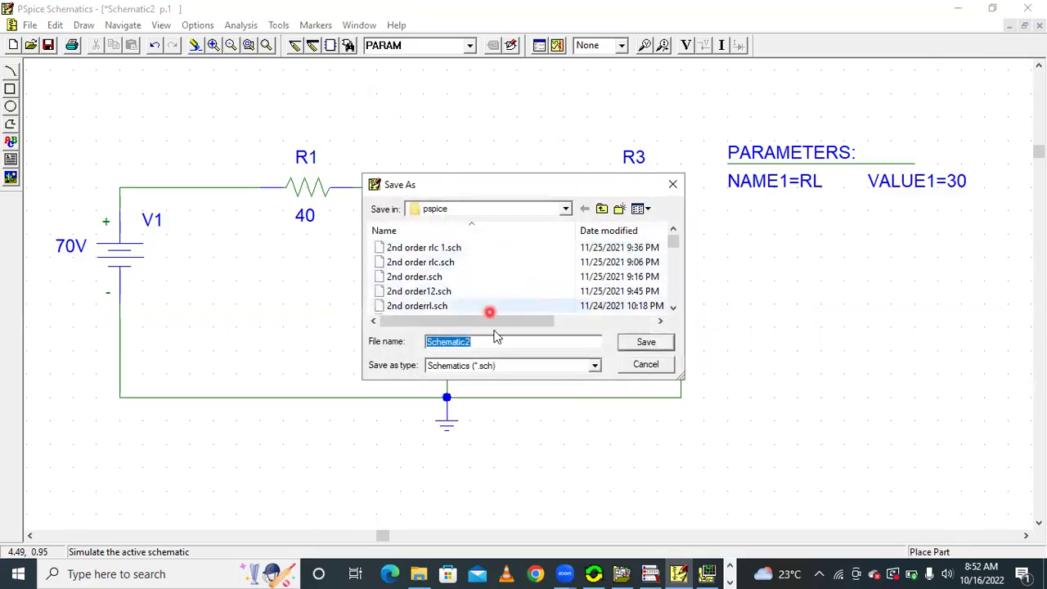
key(BackSpace)
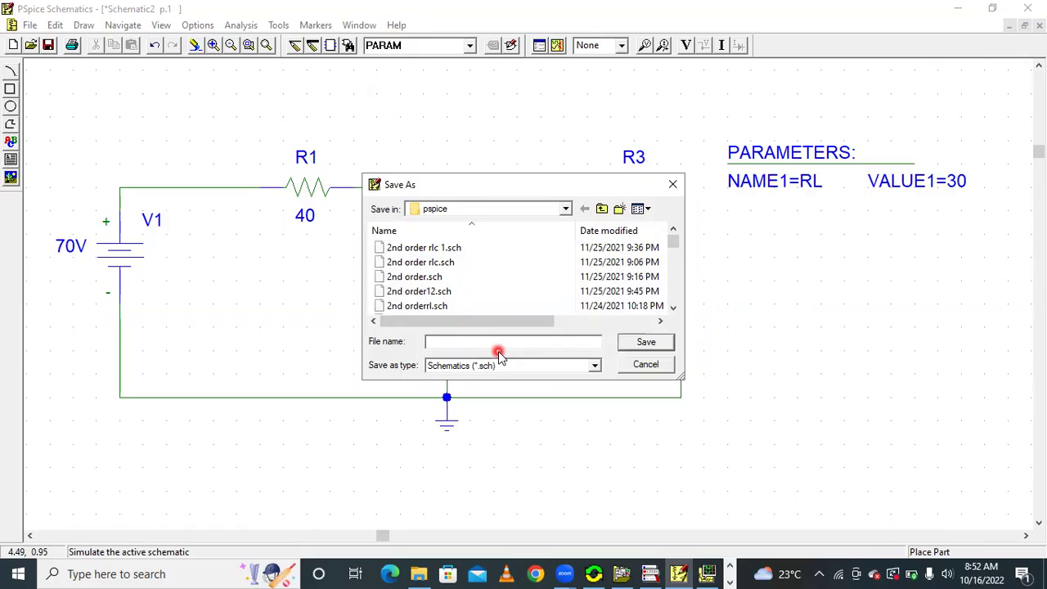
text(MAXI)
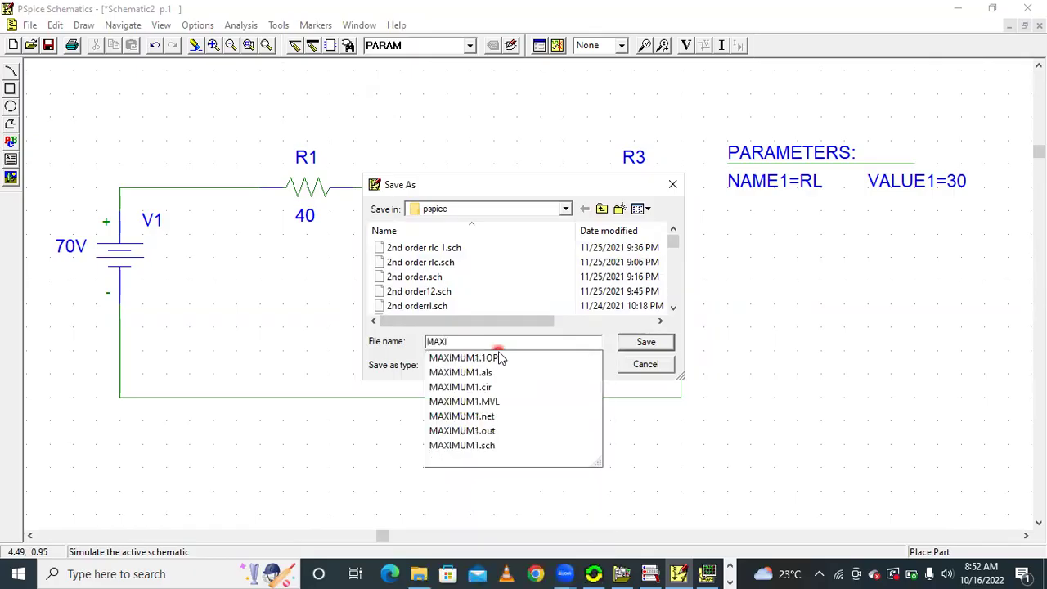
text(22)
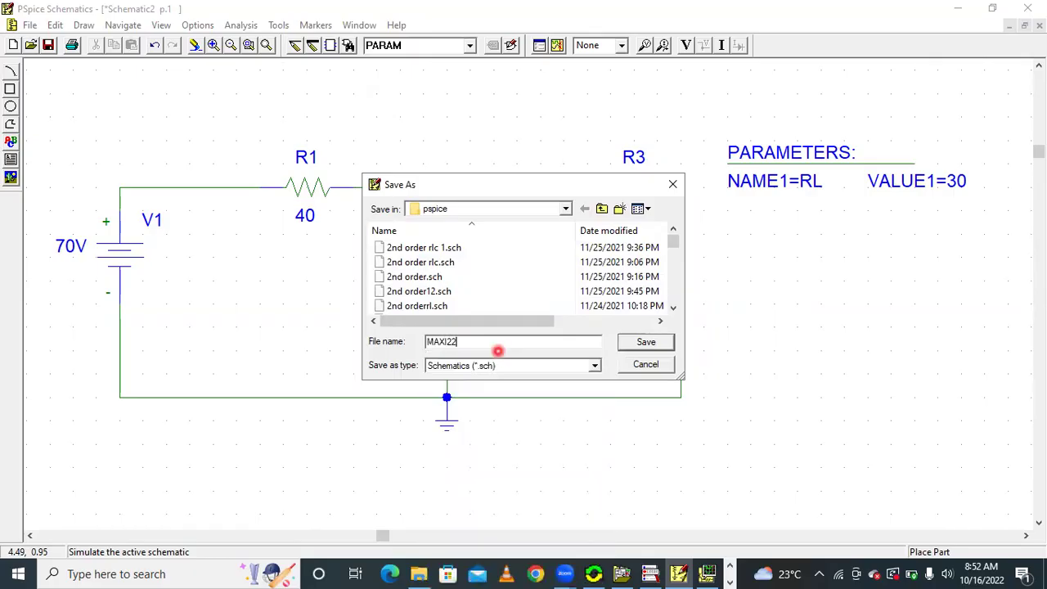
click(646, 342)
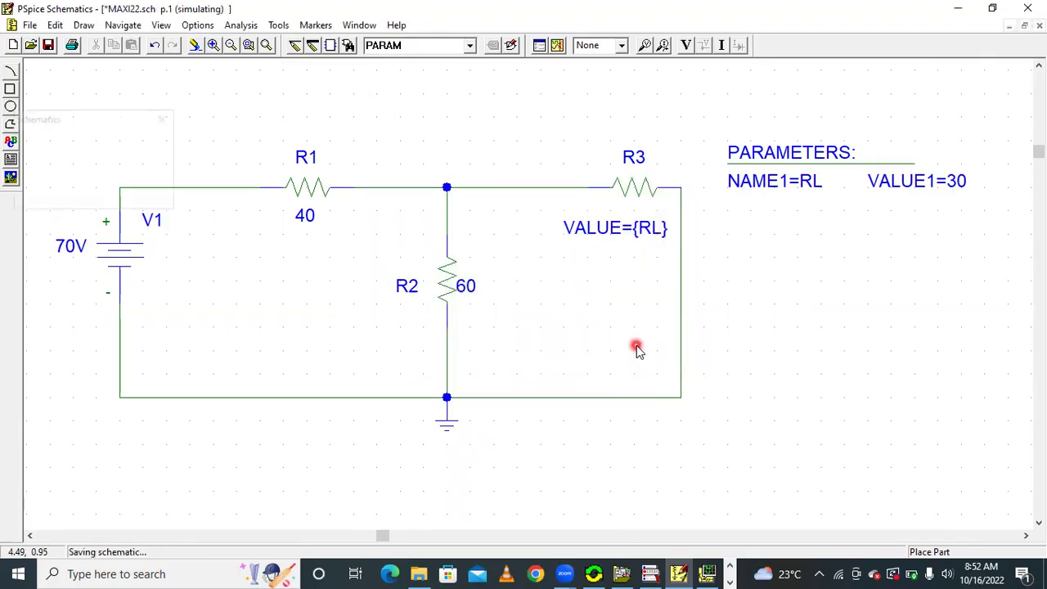
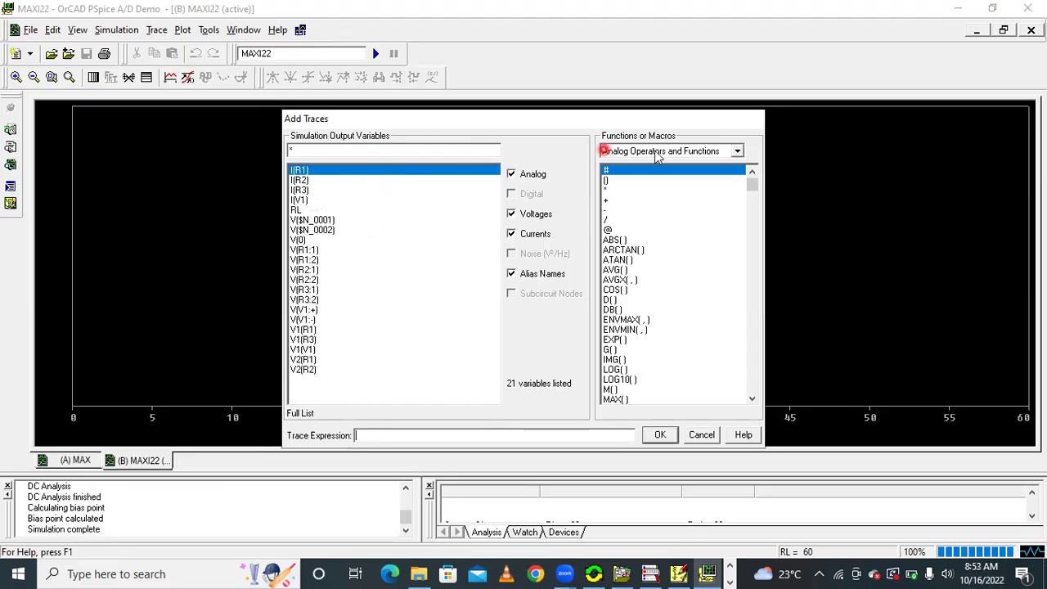
- Dismiss the trace selection, return to the MAXI22 schematic and run its simulation again
click(702, 435)
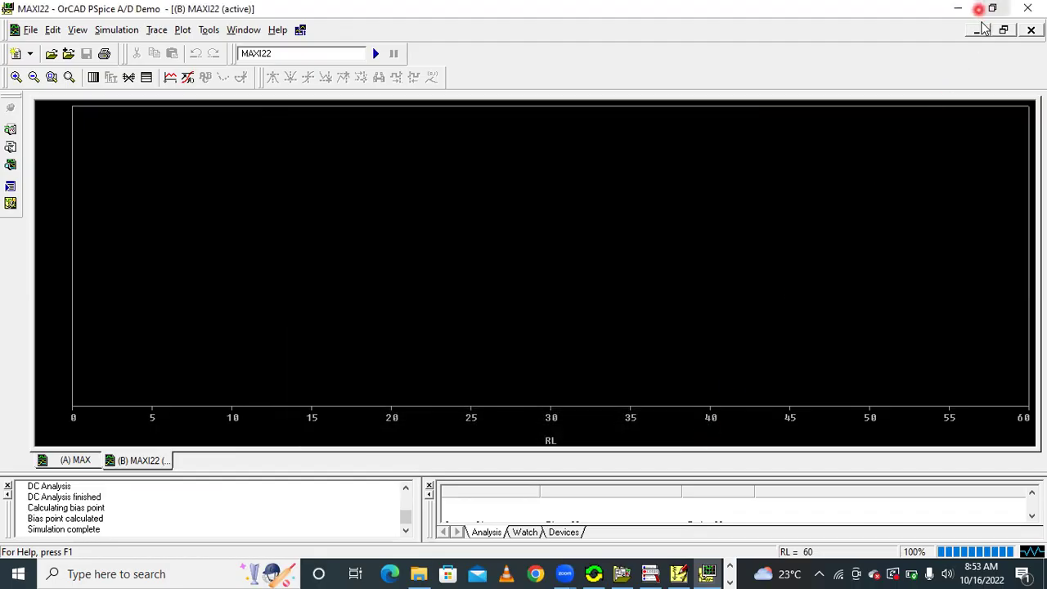
click(960, 8)
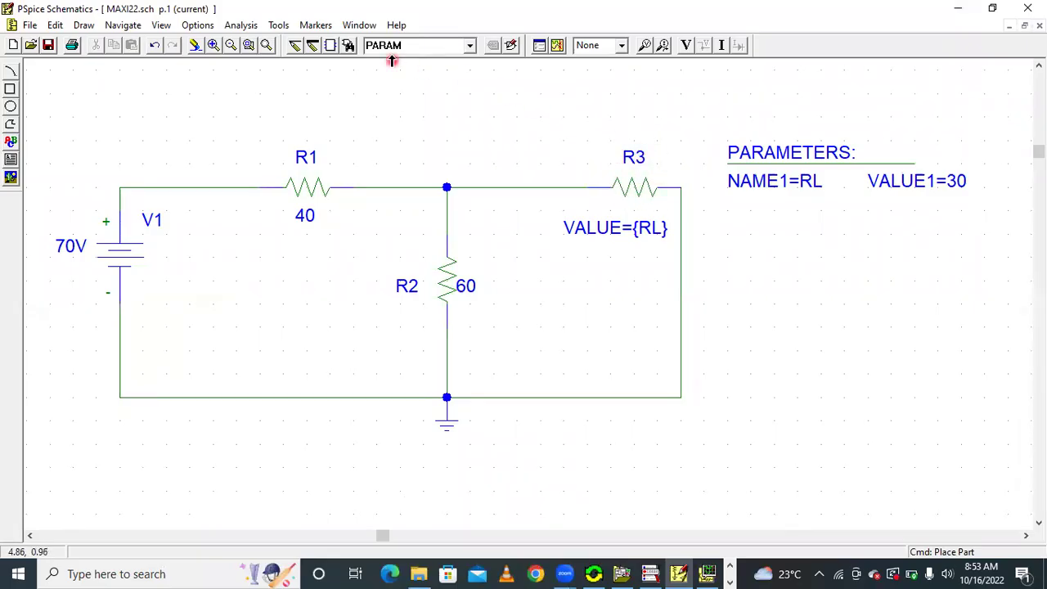
click(555, 46)
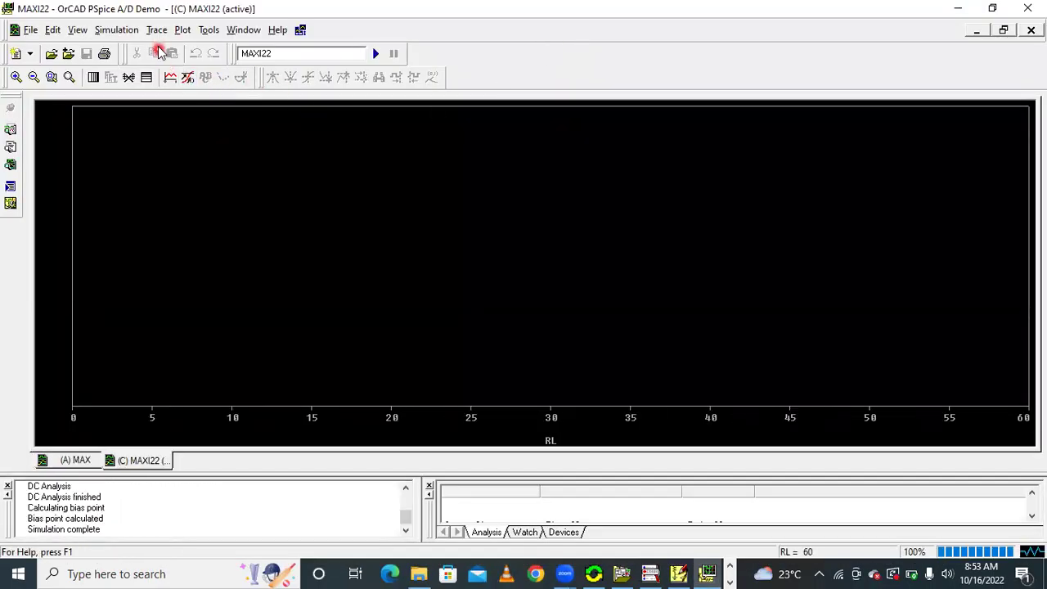
- Add a trace with the expression I(R3) * I(R3) * RL to plot the load power against RL
click(157, 32)
click(178, 49)
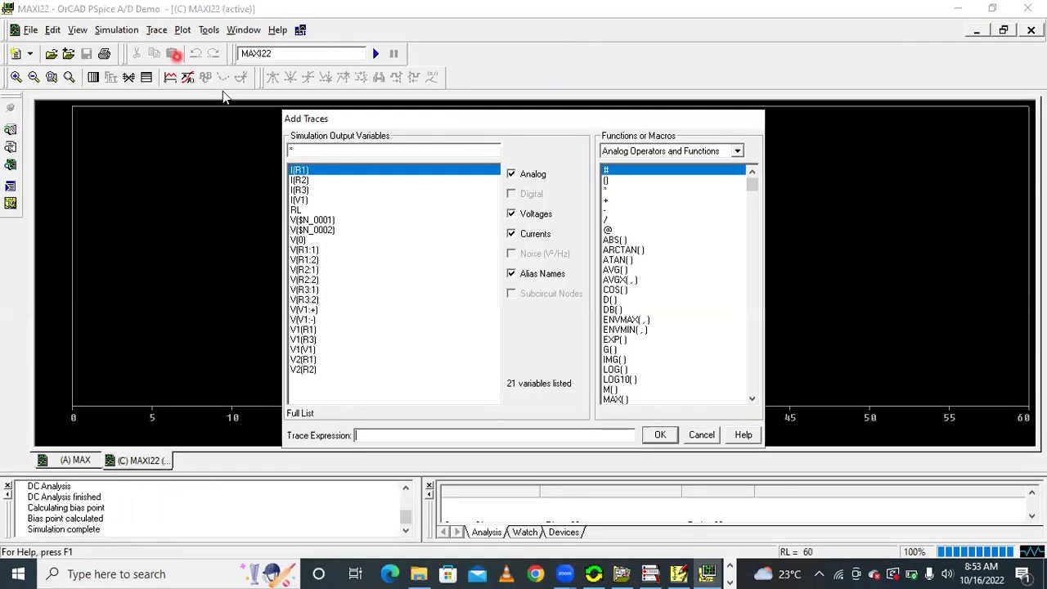
click(314, 192)
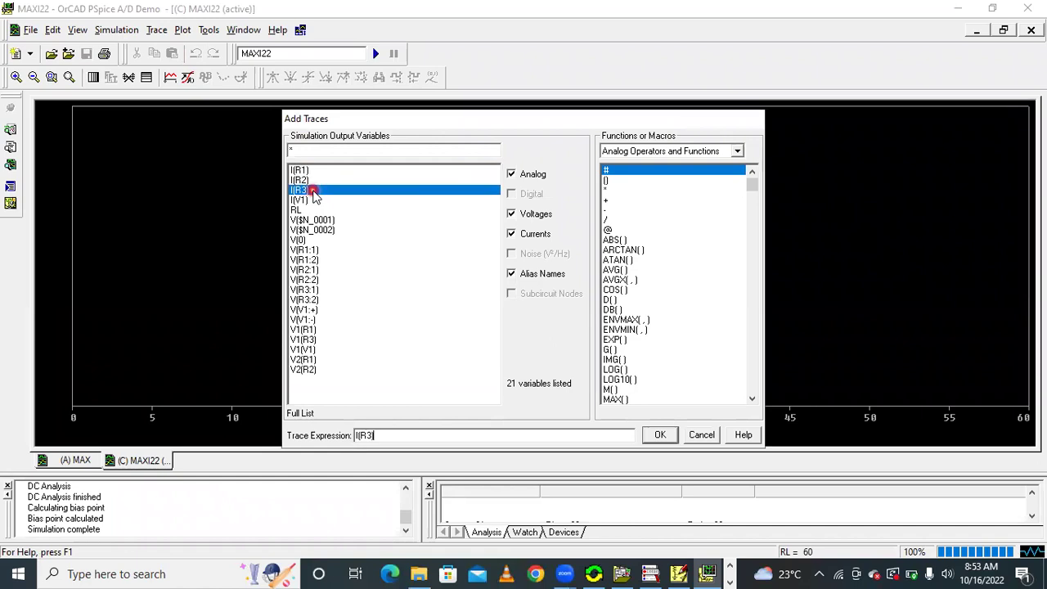
click(607, 190)
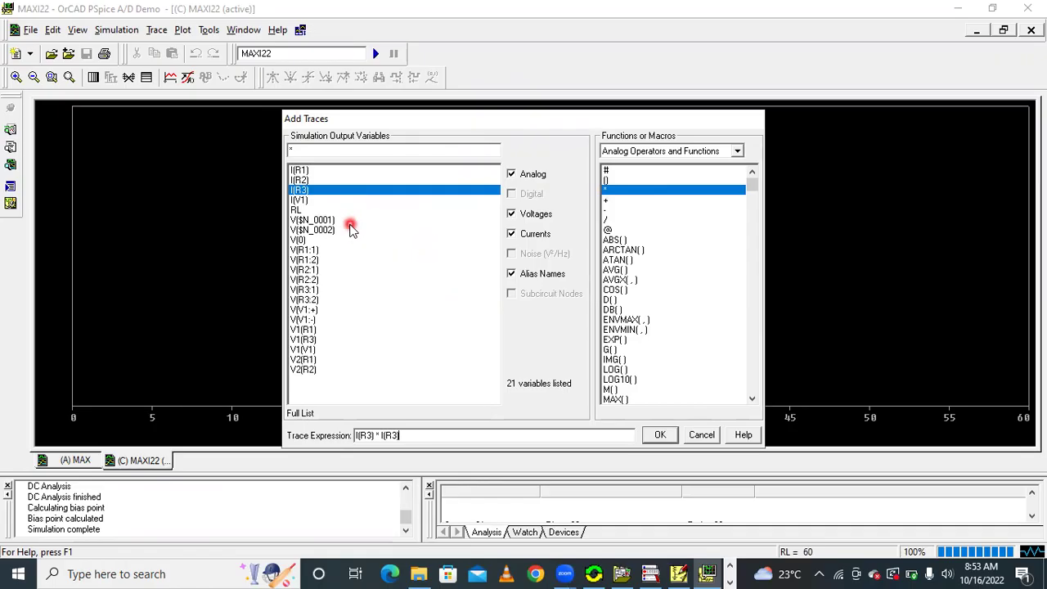
click(636, 194)
click(301, 210)
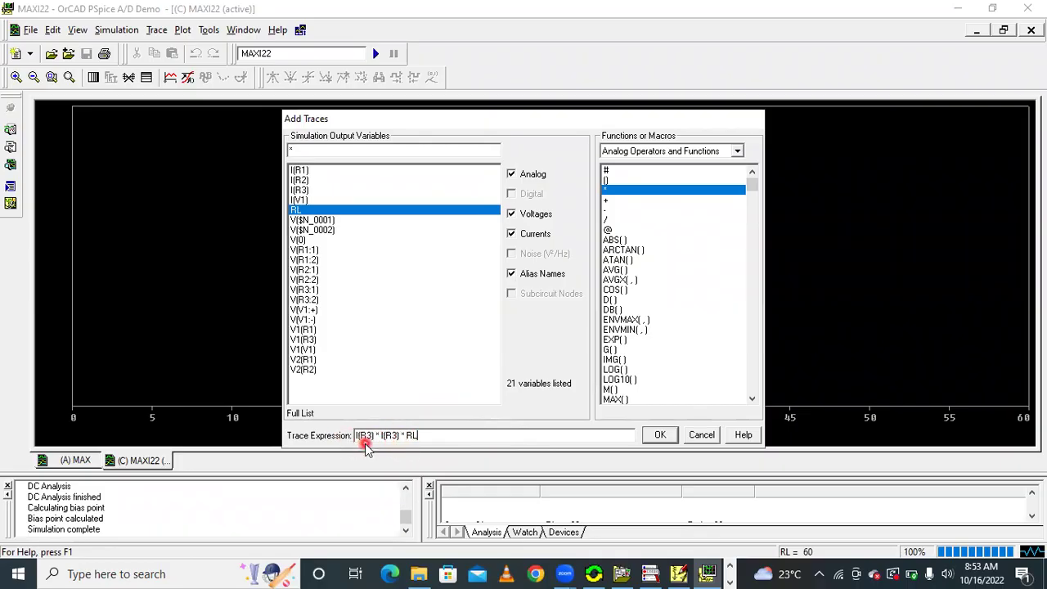
click(657, 440)
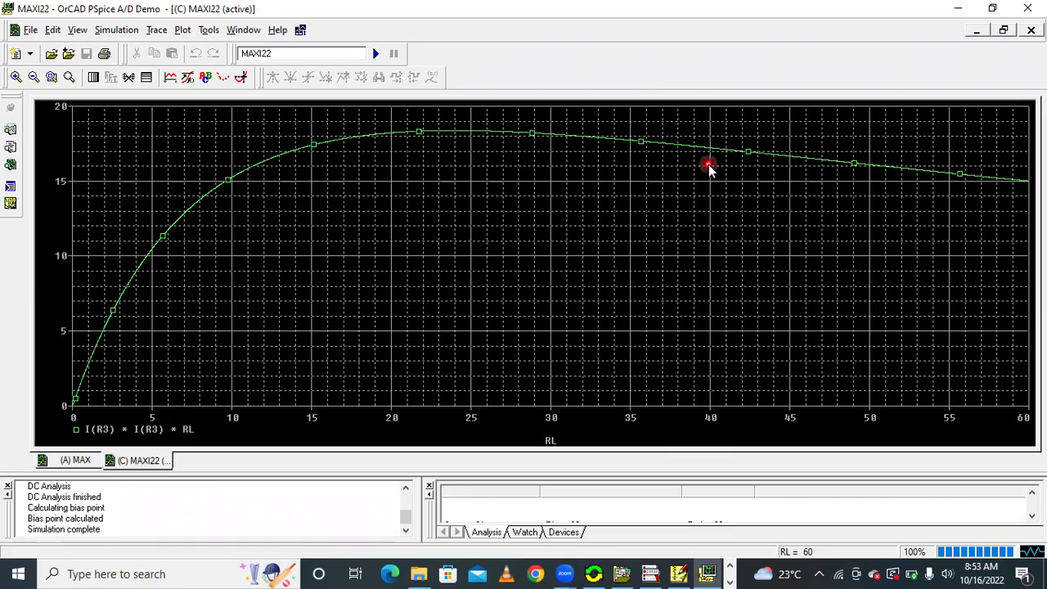
- Thicken the load power curve by choosing a wider line in its trace properties
right_click(458, 133)
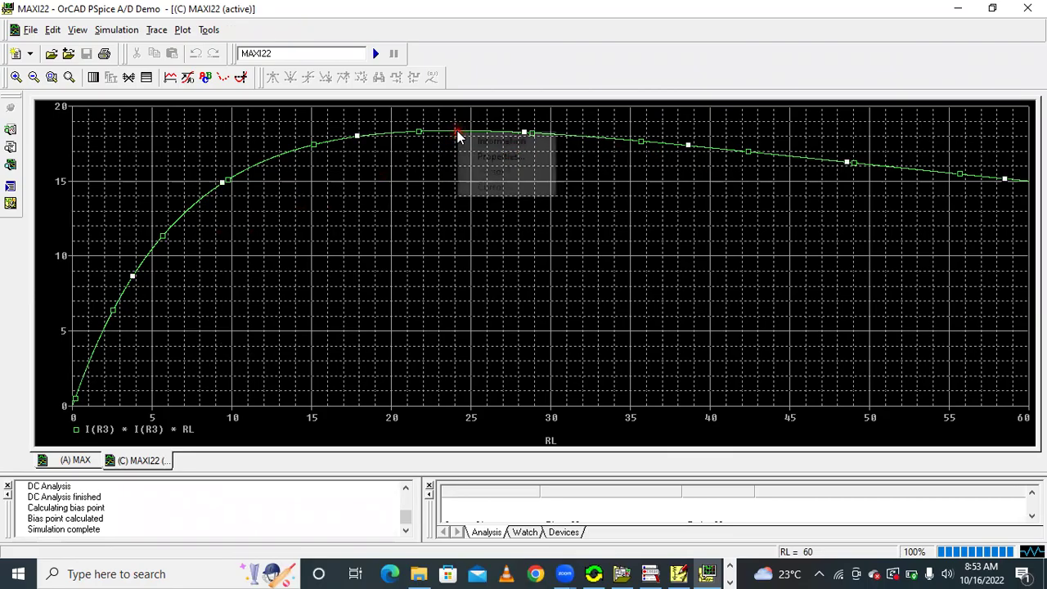
click(487, 157)
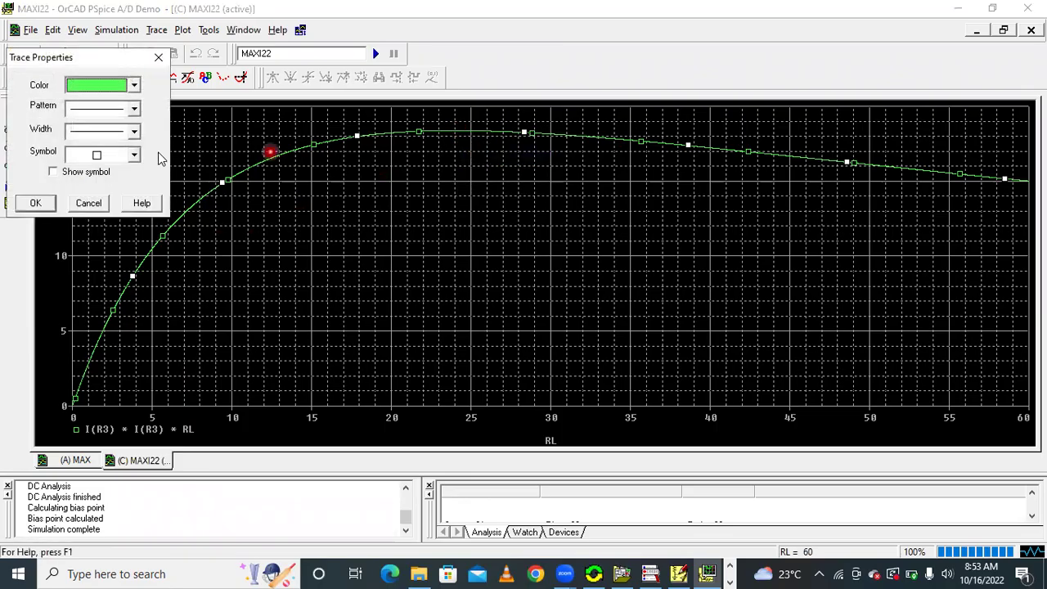
click(113, 113)
click(112, 123)
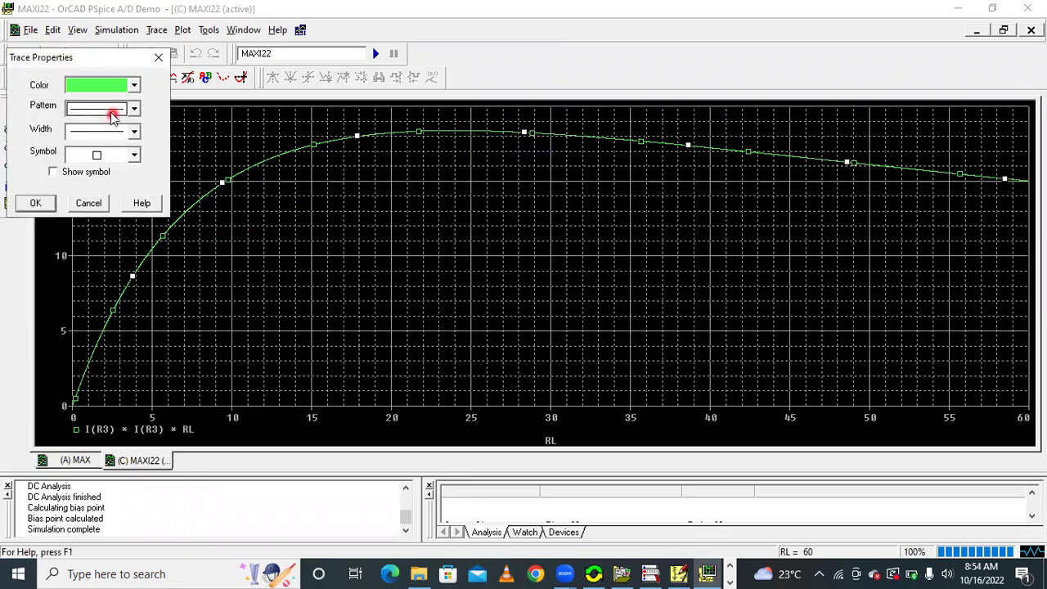
click(101, 133)
click(103, 174)
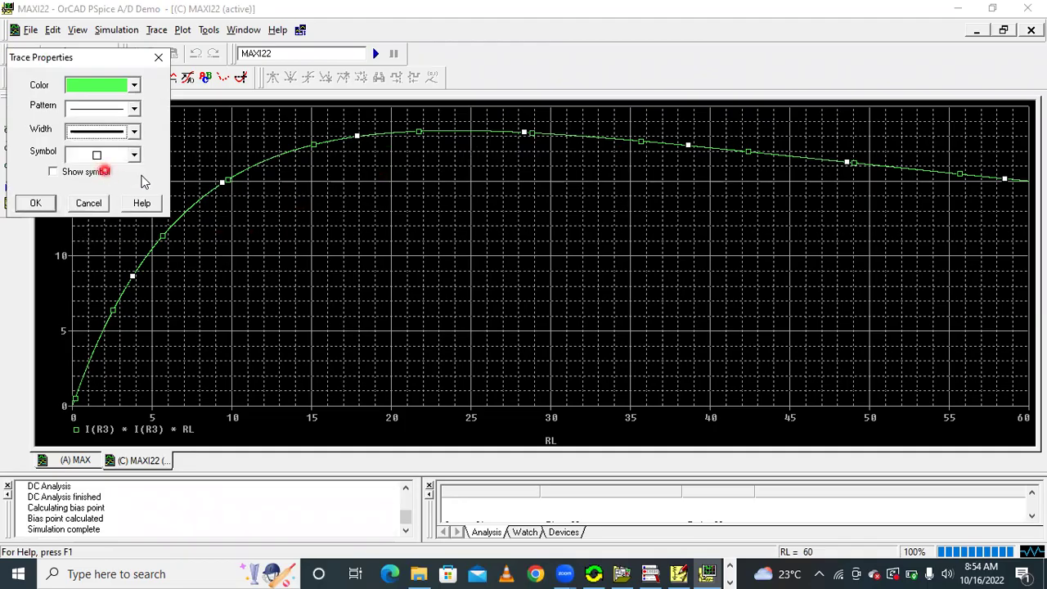
click(36, 203)
click(408, 180)
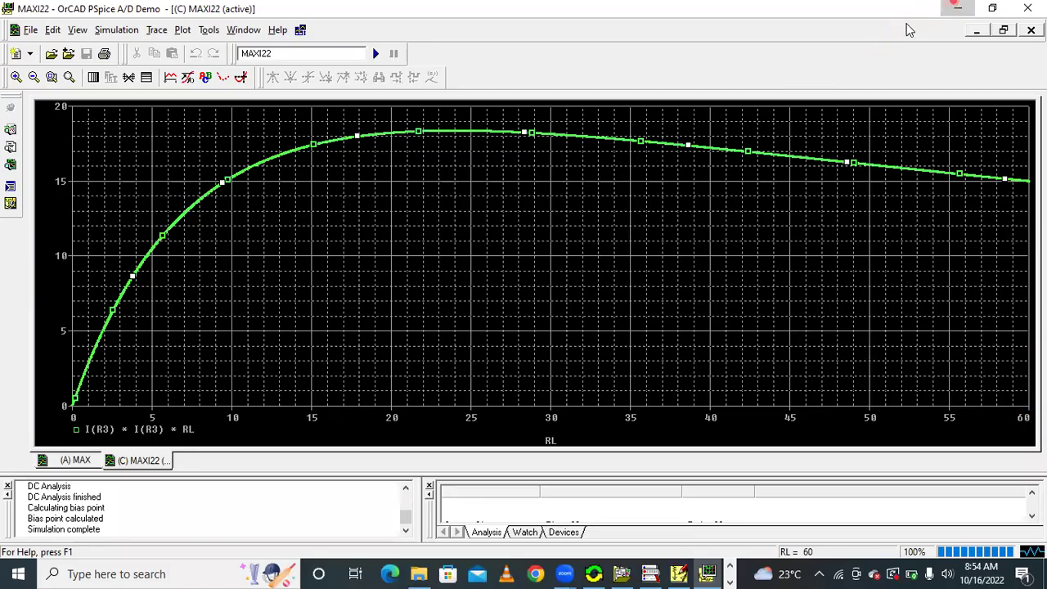
- Set the DC Sweep end value for RL to 80 in the schematic's analysis setup and rerun the simulation
click(958, 8)
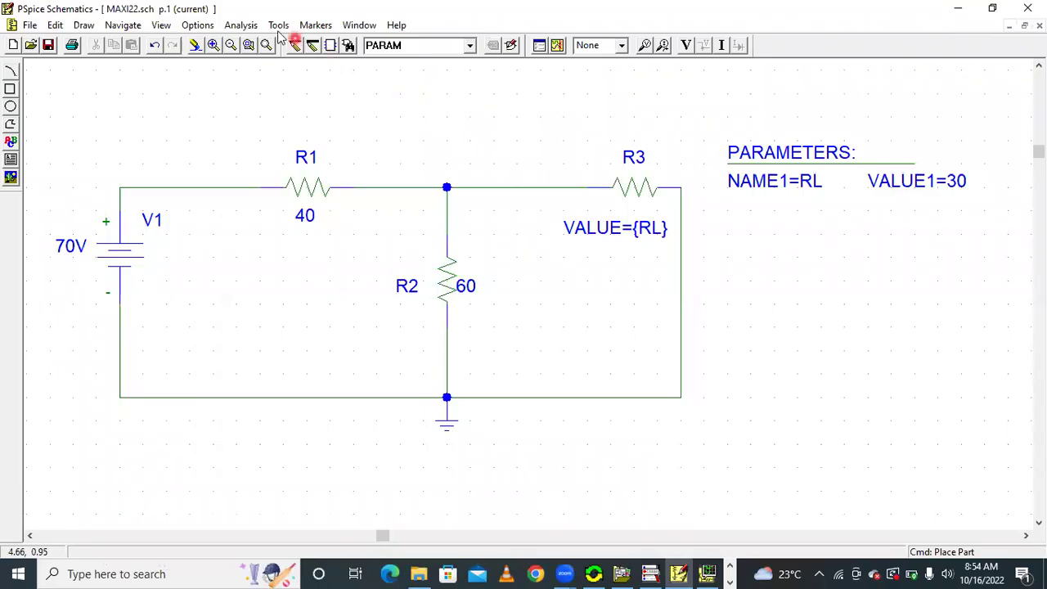
click(239, 24)
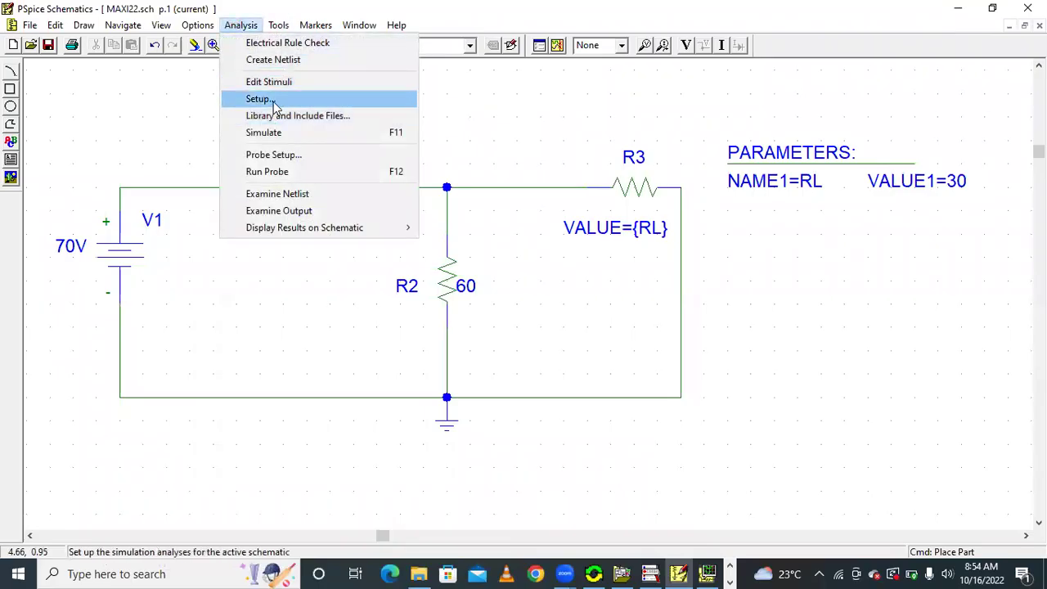
click(271, 100)
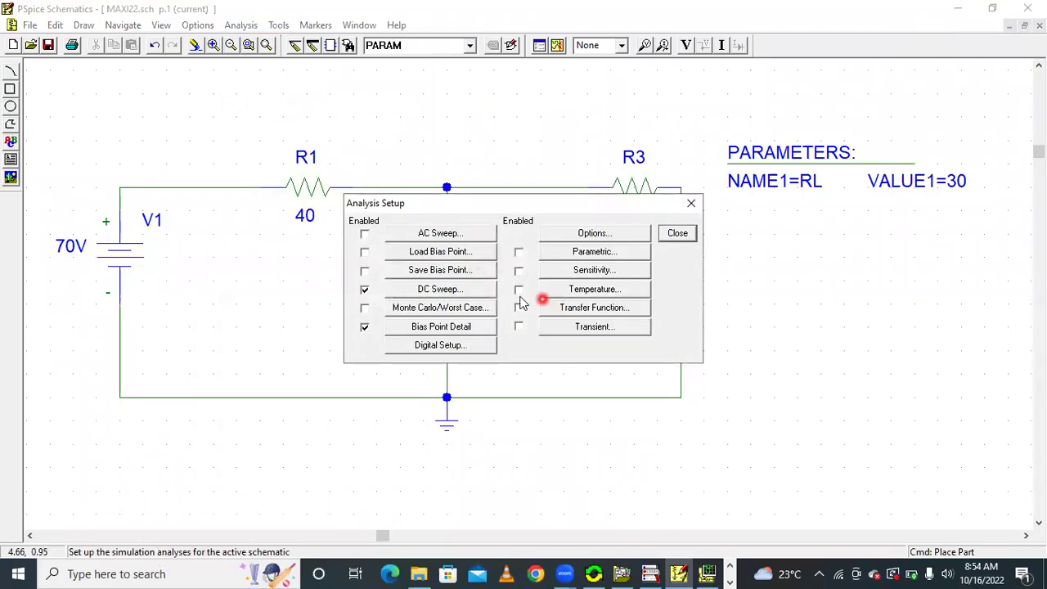
click(434, 289)
click(636, 334)
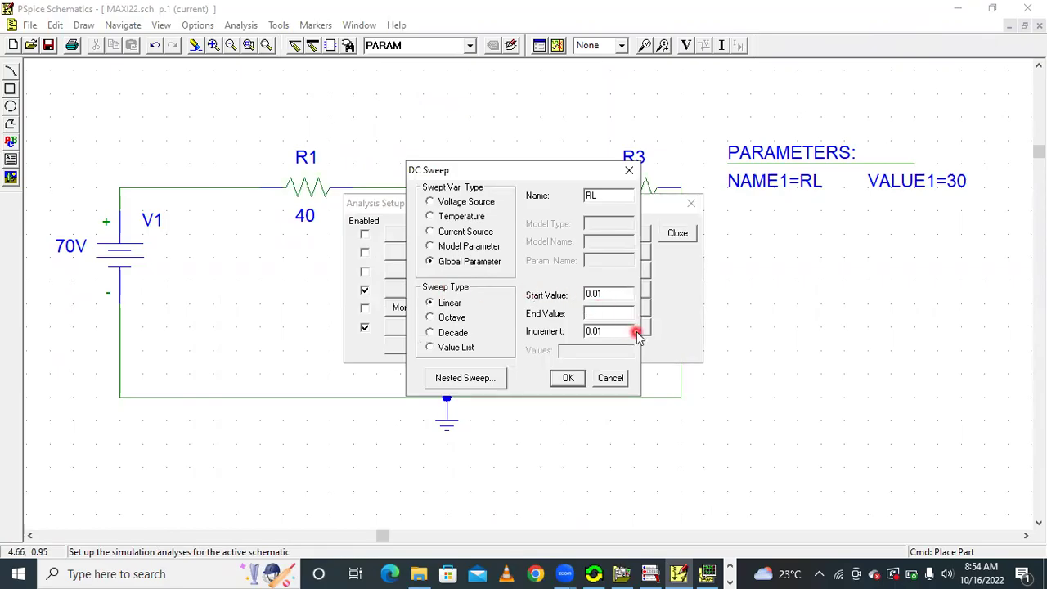
click(563, 377)
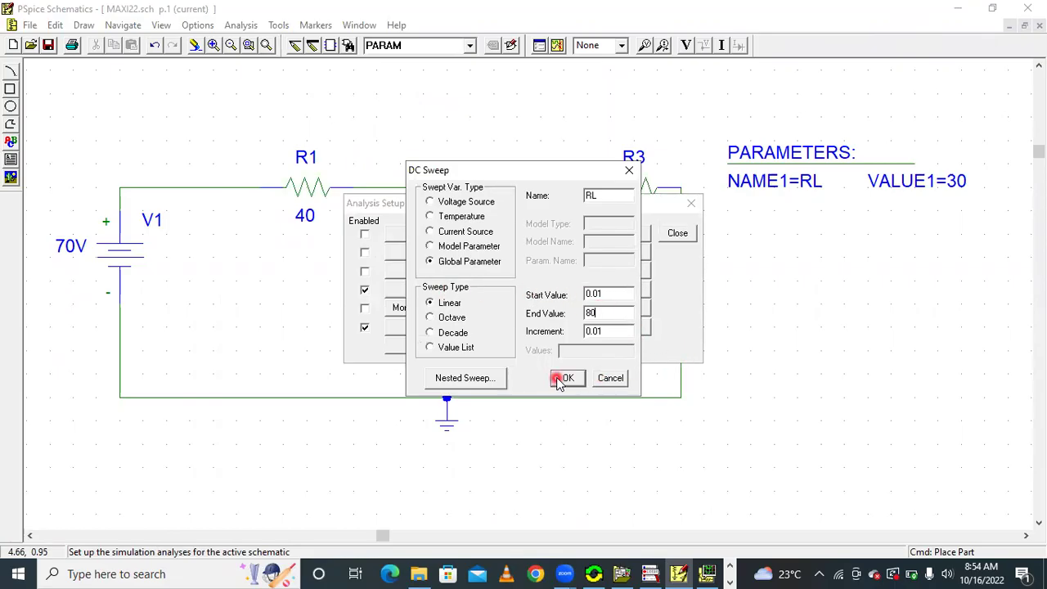
click(677, 233)
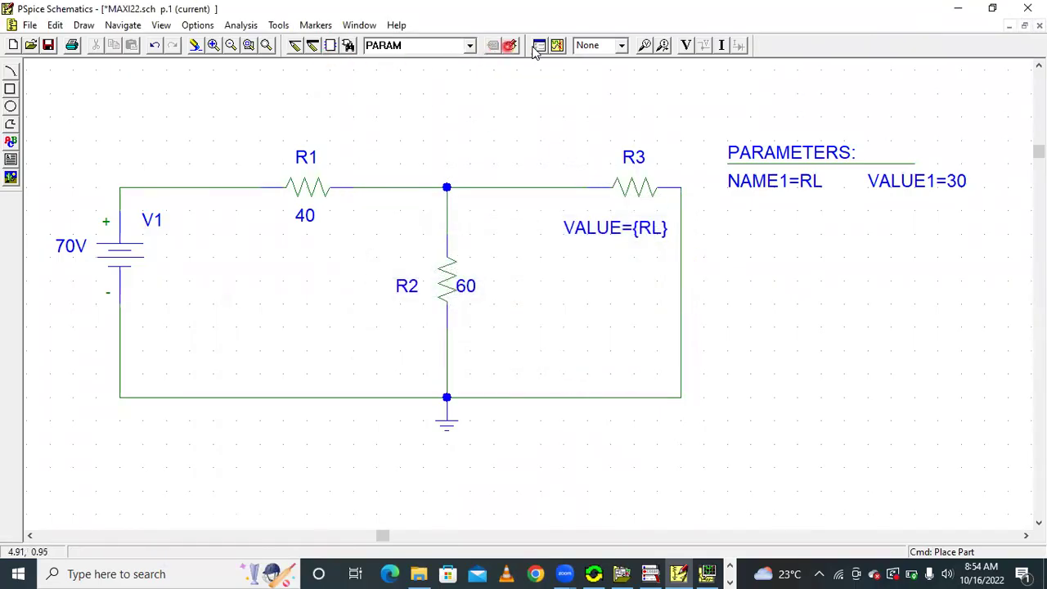
click(556, 46)
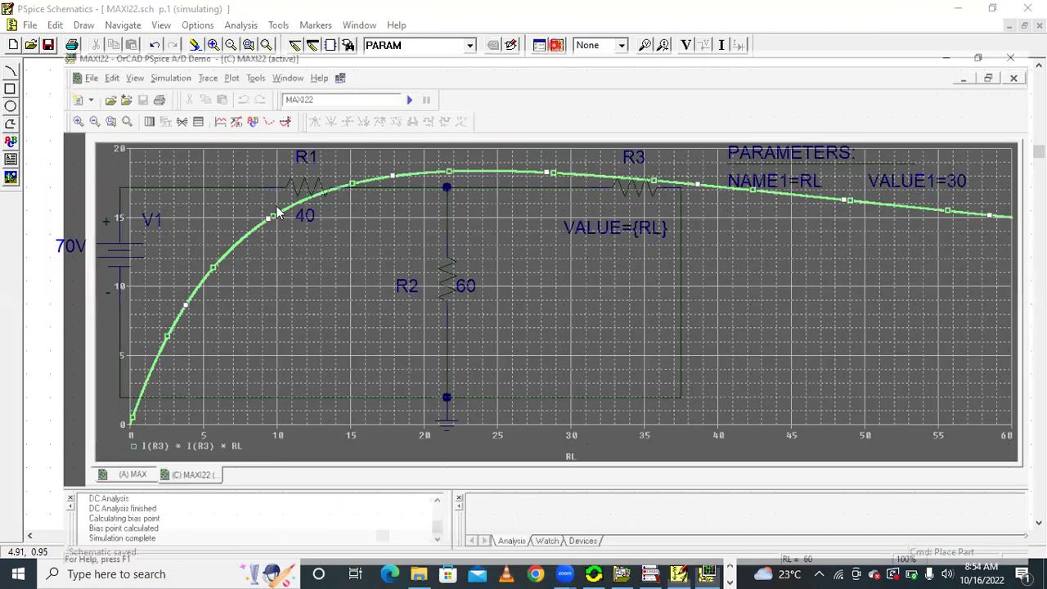
- Add a trace with the expression I(R3) * I(R3) * RL to the new sweep's empty plot
click(159, 31)
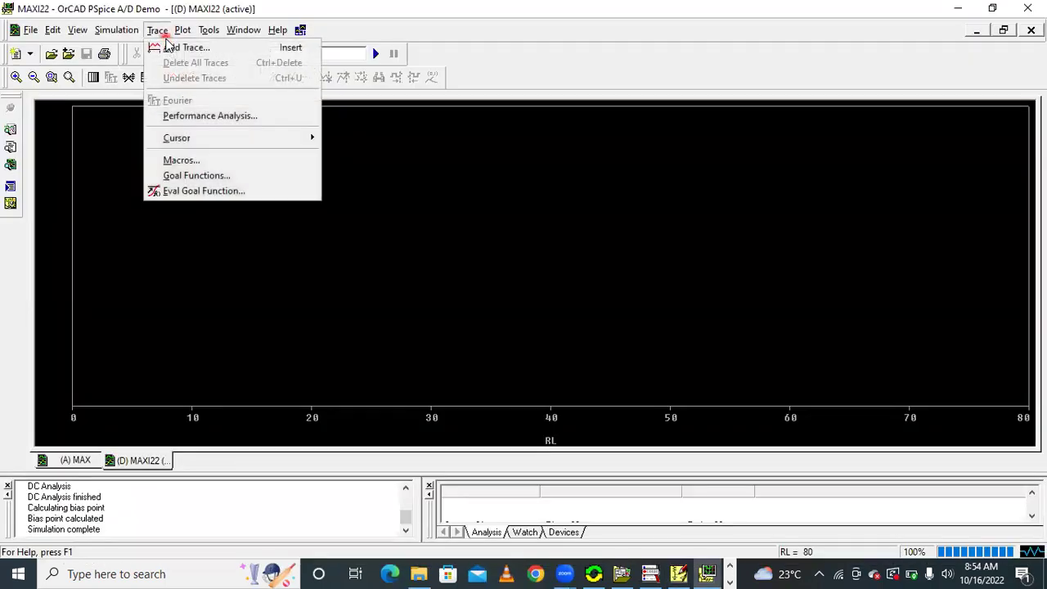
click(175, 48)
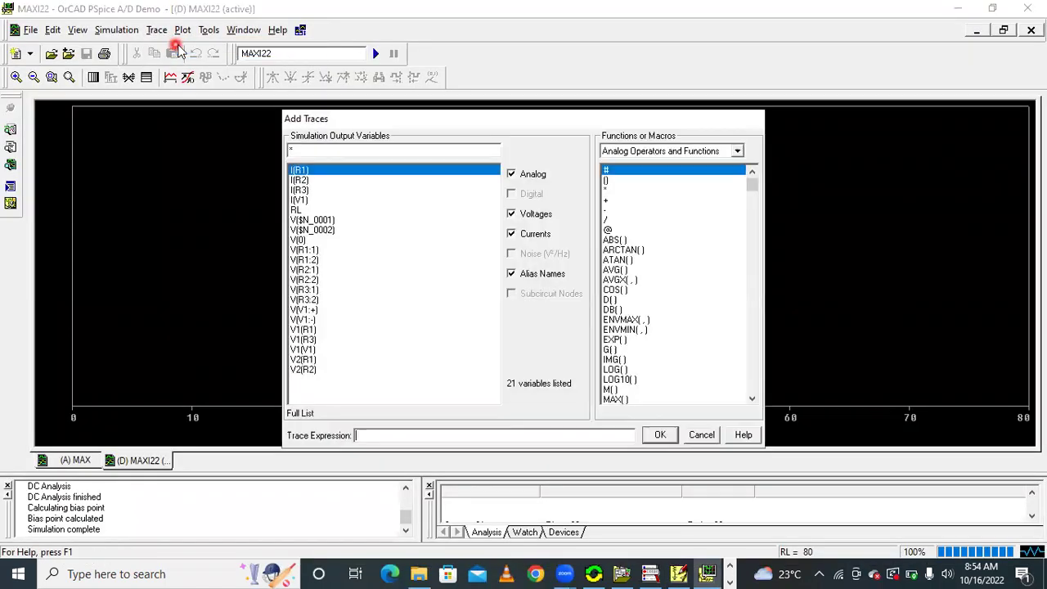
click(299, 191)
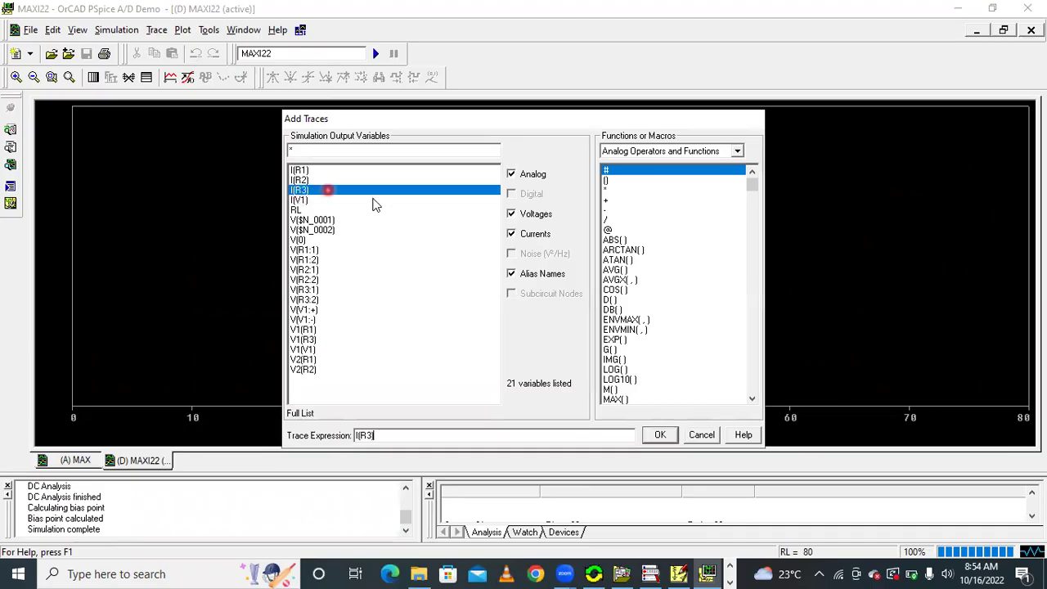
click(606, 190)
click(325, 191)
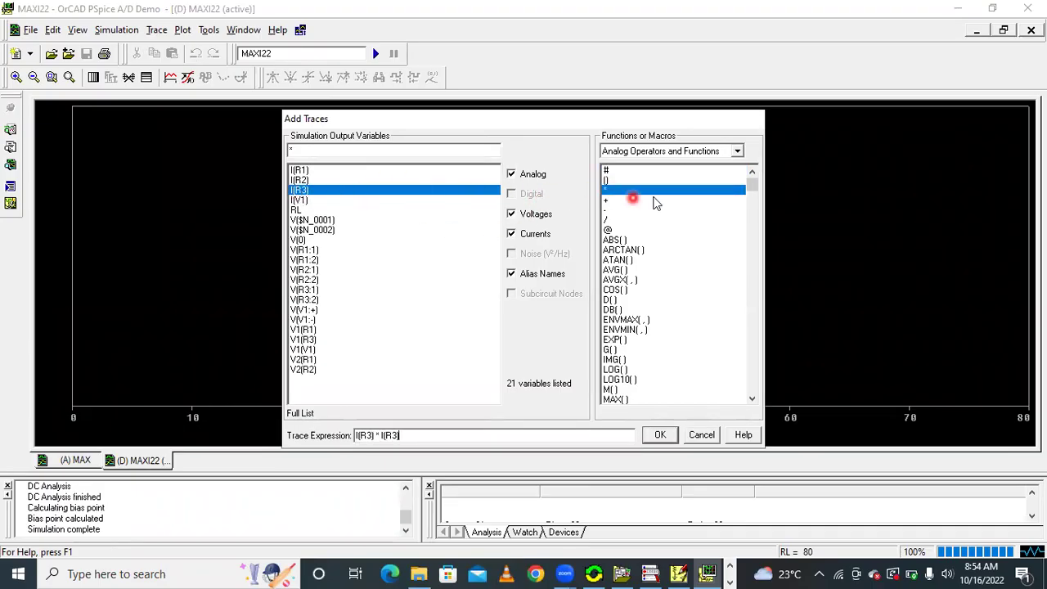
click(635, 191)
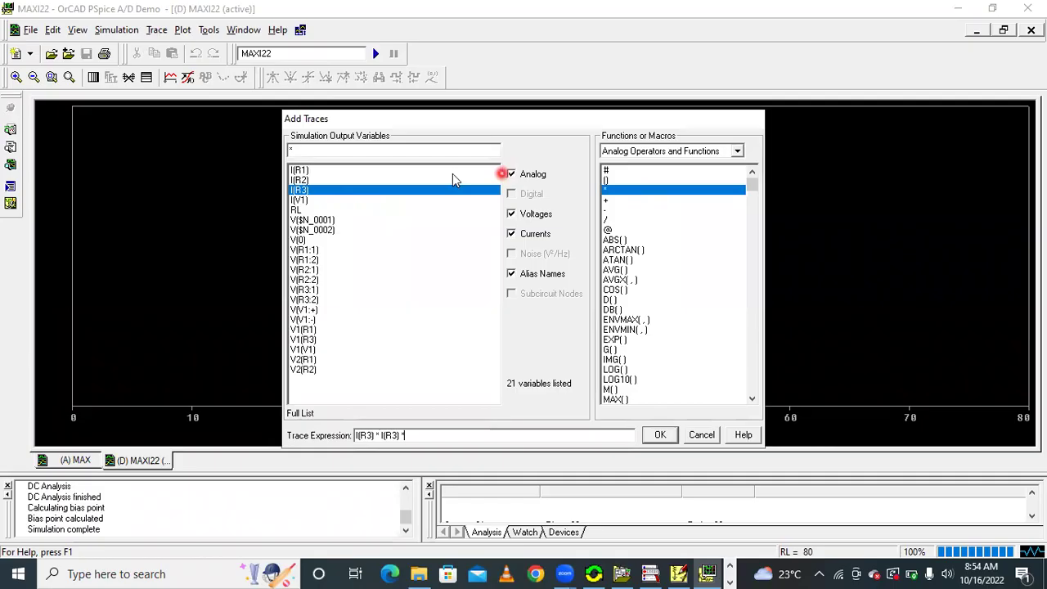
click(300, 210)
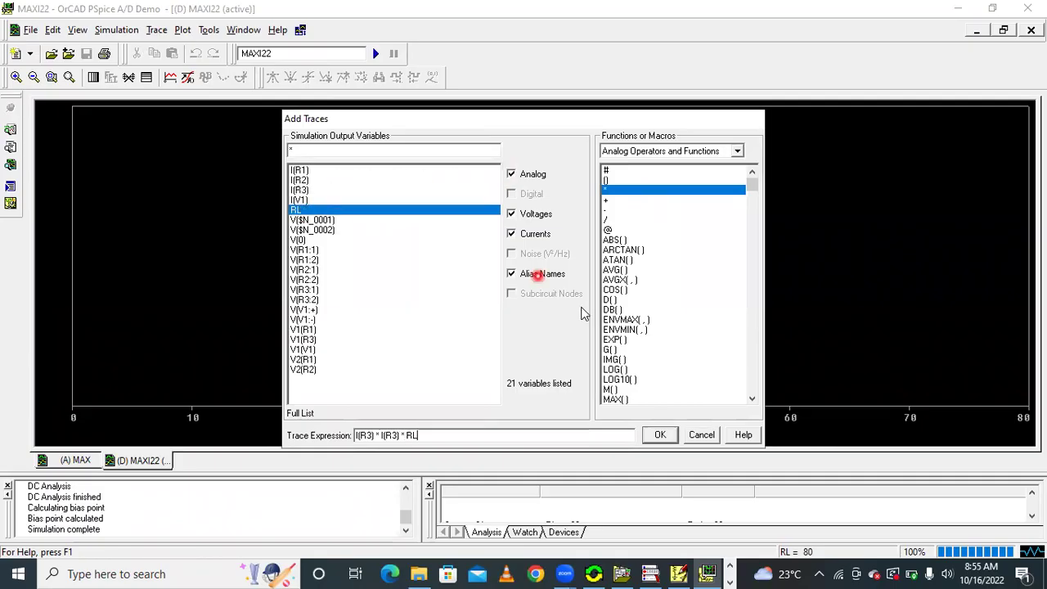
click(660, 434)
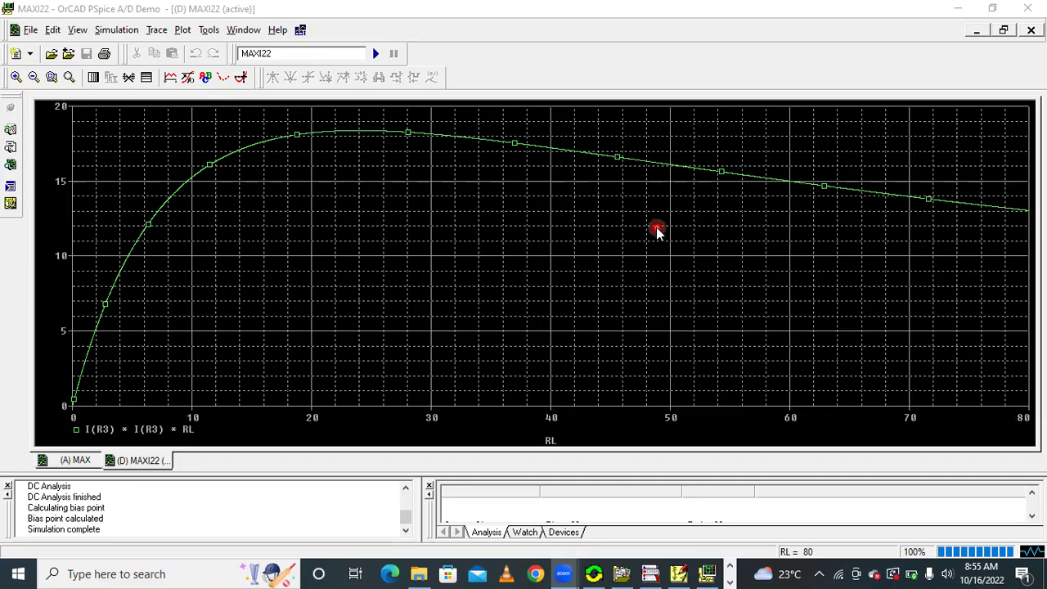
click(154, 429)
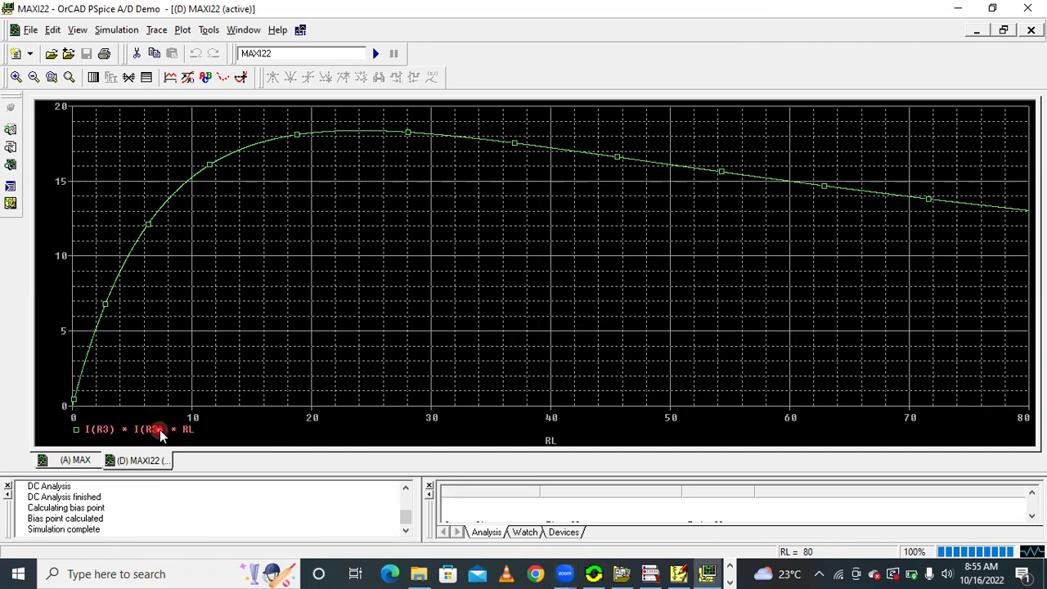
click(242, 79)
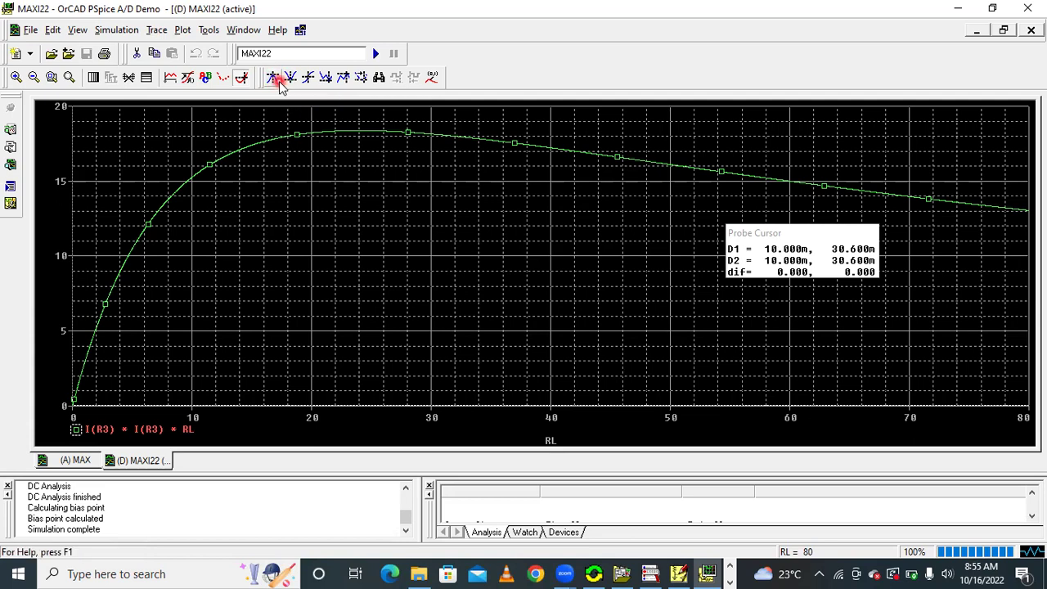
click(274, 79)
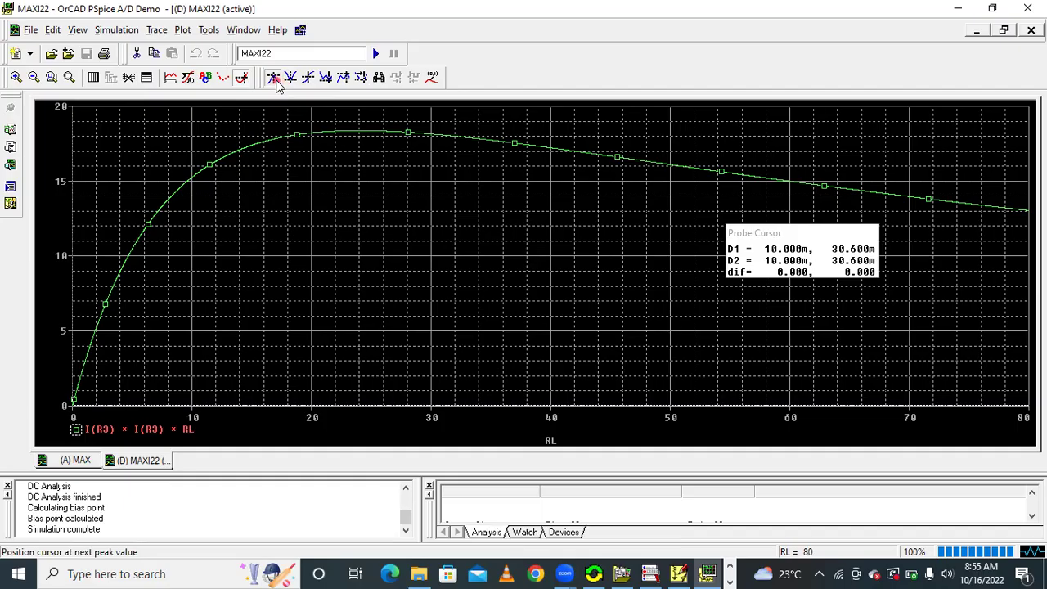
right_click(490, 143)
right_click(491, 143)
click(492, 143)
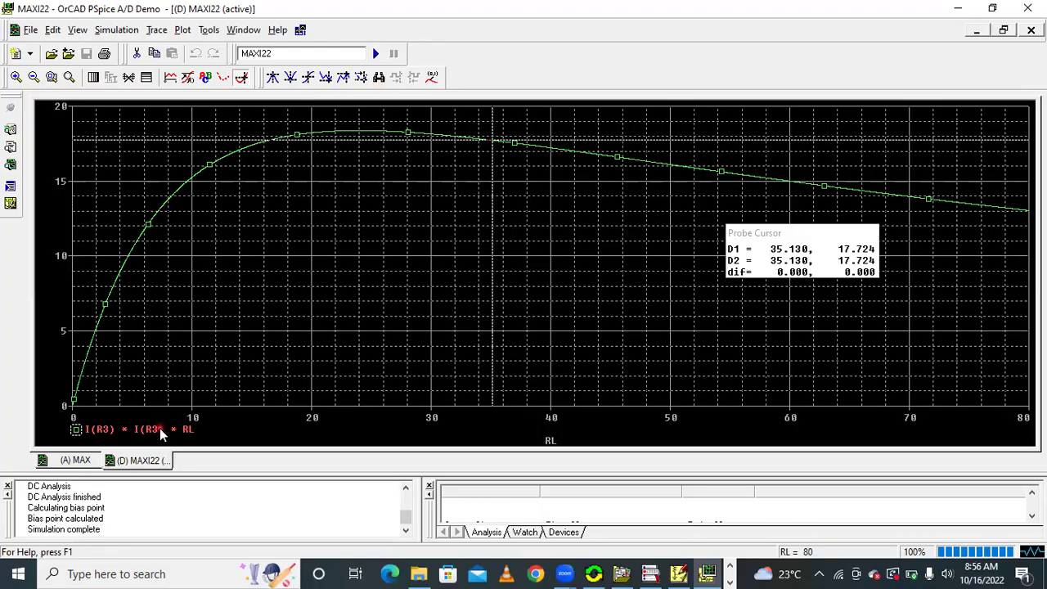
click(242, 76)
- Give the I(R3) * I(R3) * RL trace a thicker line in its properties
click(372, 131)
right_click(372, 131)
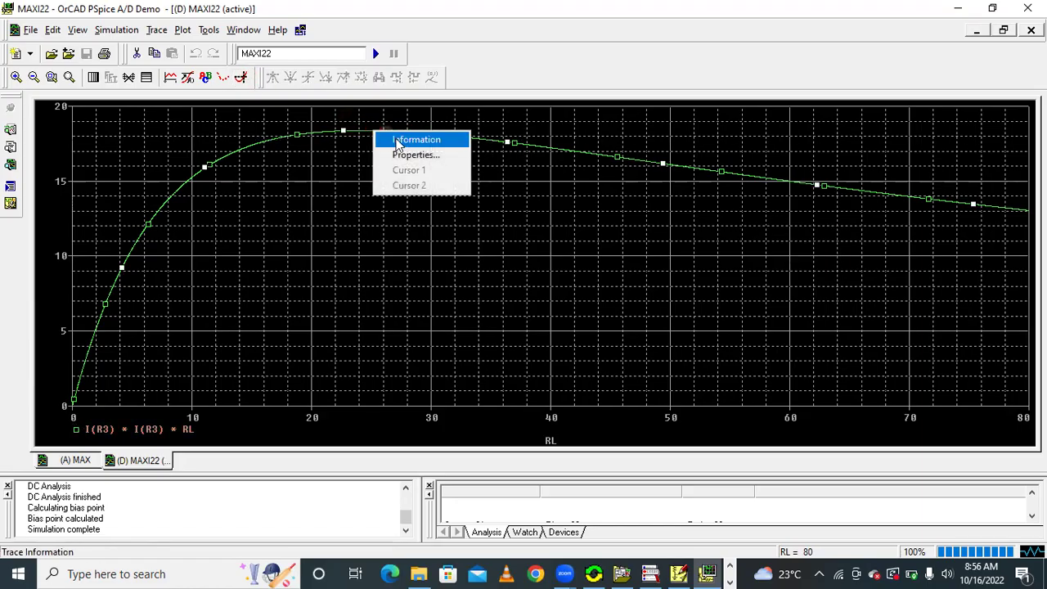
click(398, 154)
click(93, 132)
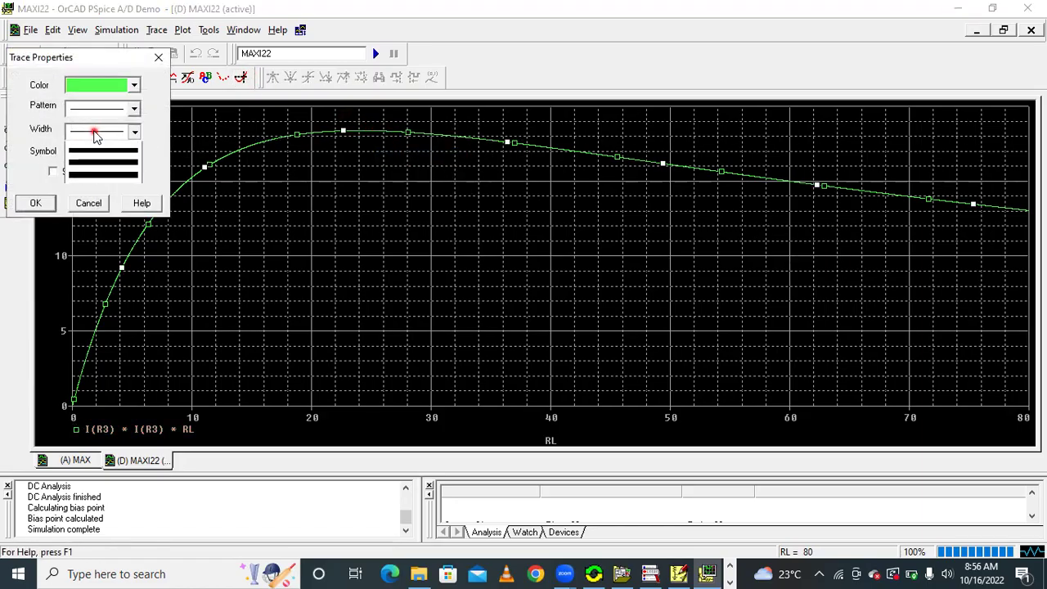
click(46, 203)
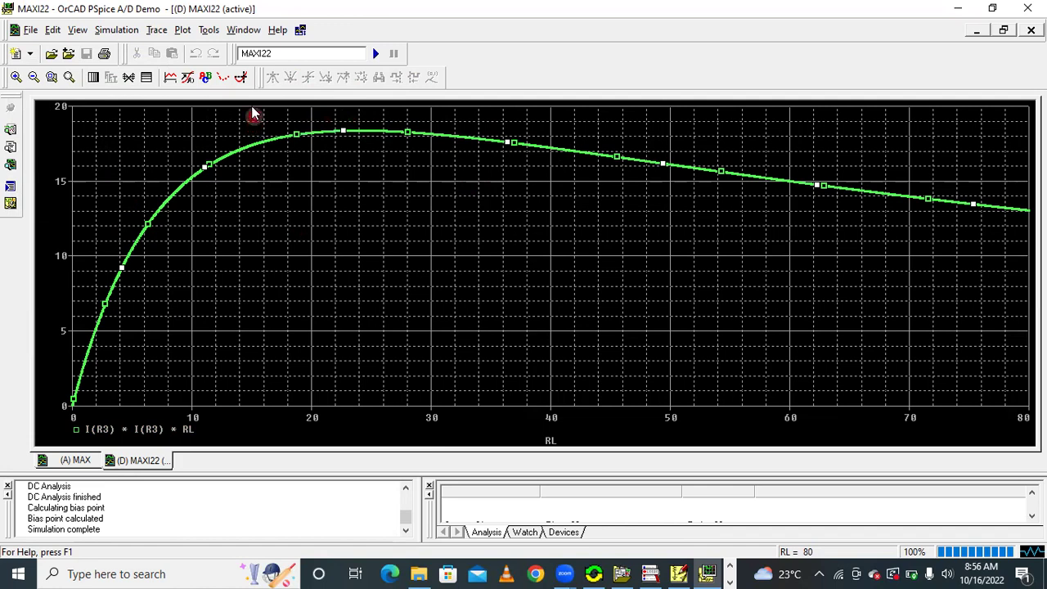
- Display the cursor on the load power trace, move it to the curve's peak and label that point with its coordinates
click(153, 430)
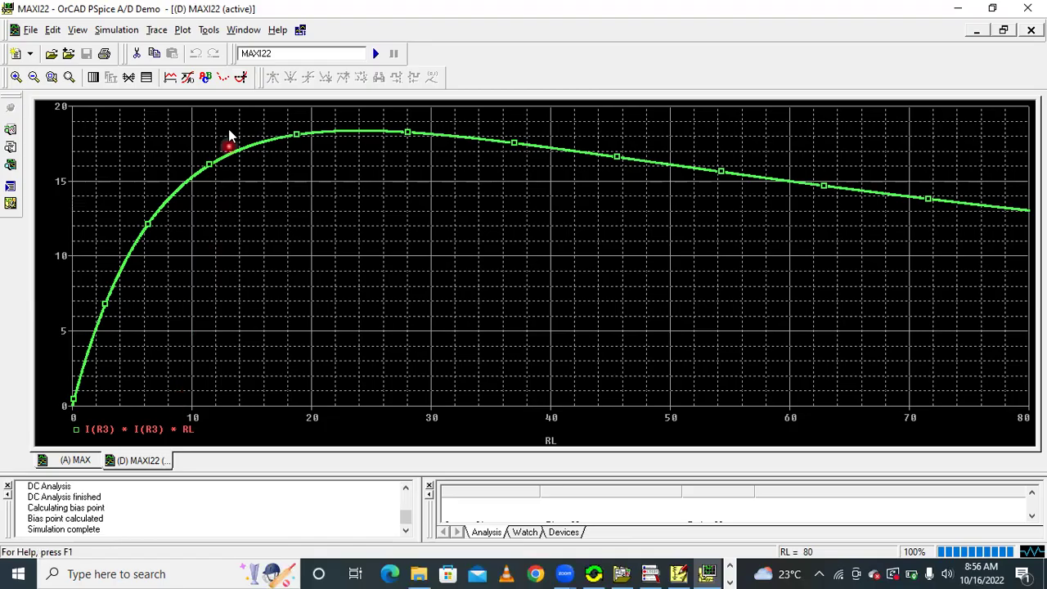
click(242, 80)
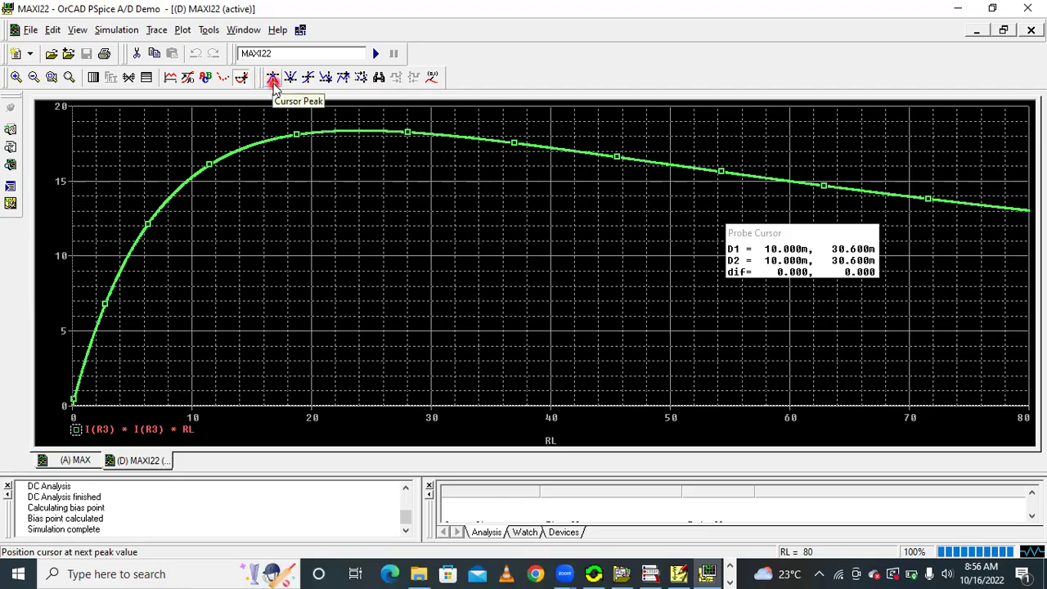
click(273, 82)
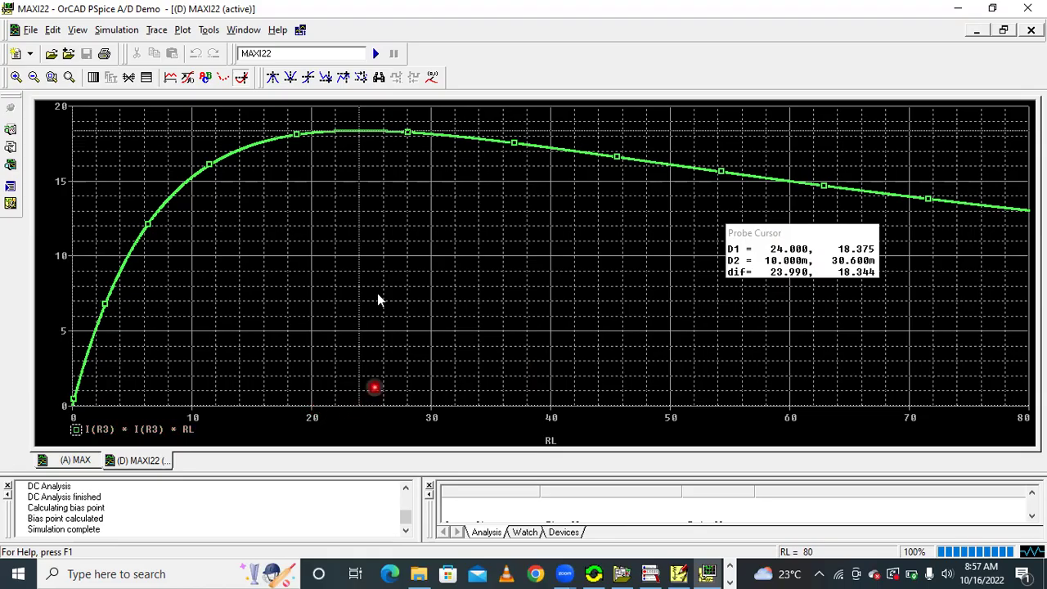
click(861, 255)
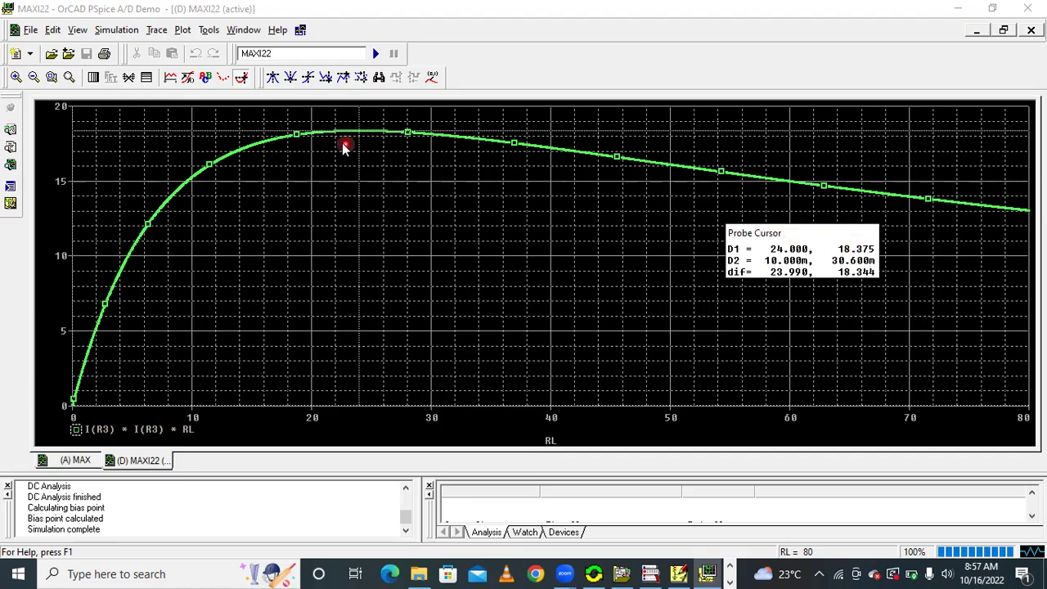
click(433, 82)
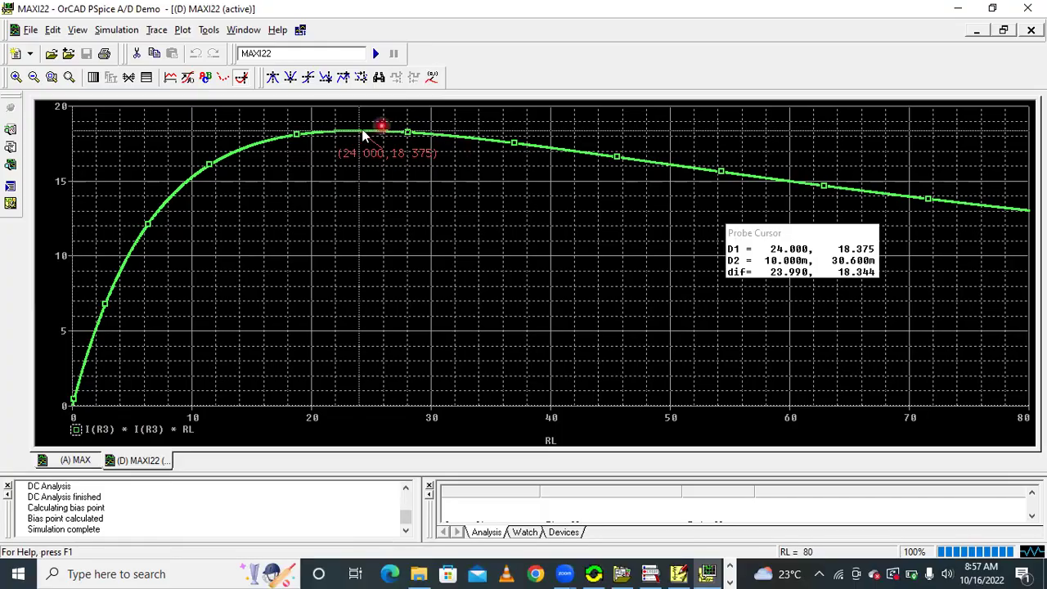
right_click(374, 157)
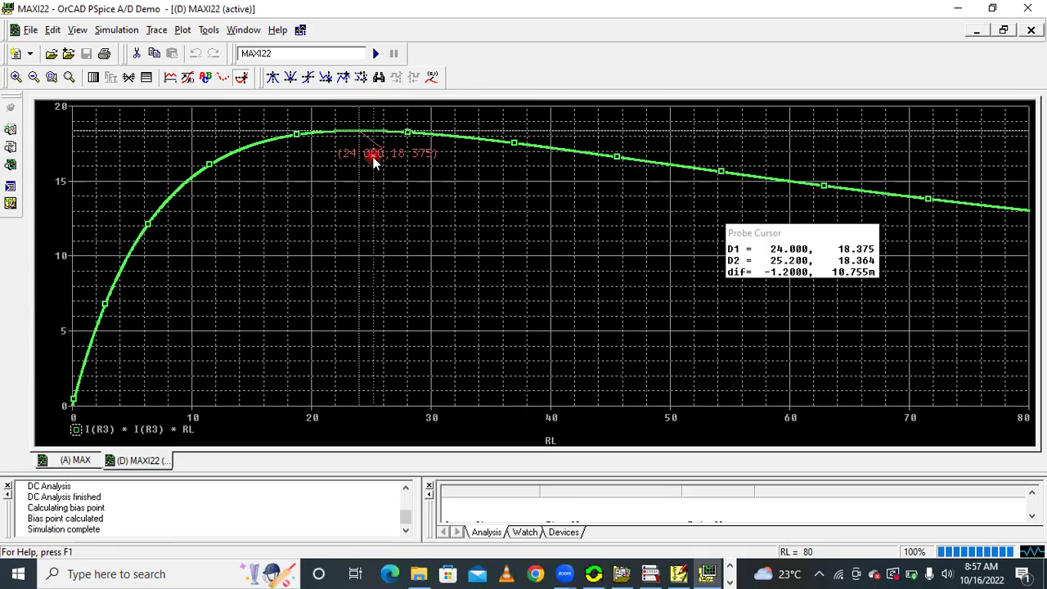
click(368, 157)
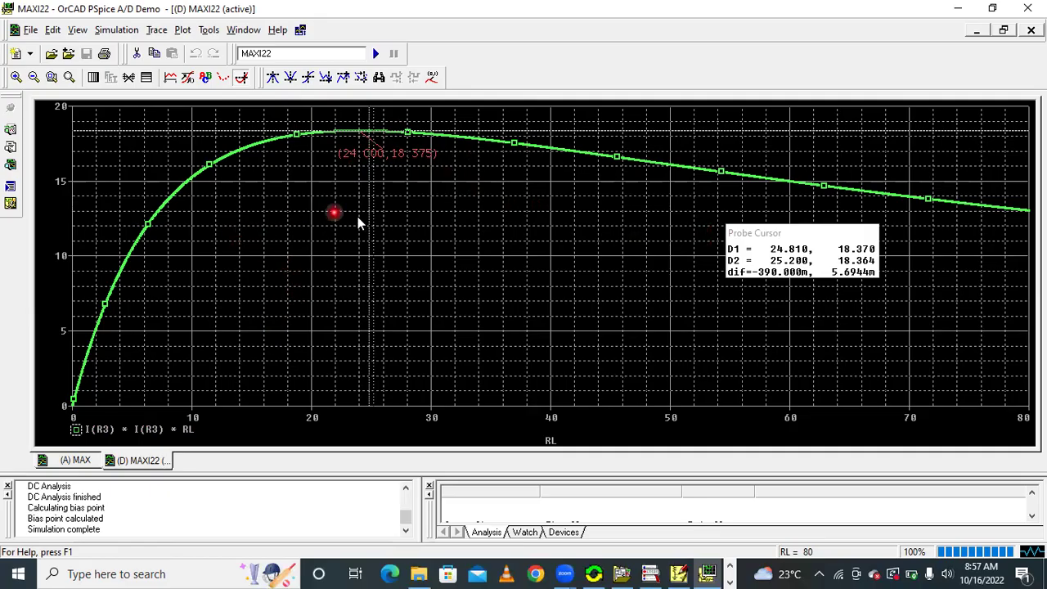
- Print the labelled load power plot to a PDF file named MAX GRAPH on the Desktop
click(106, 55)
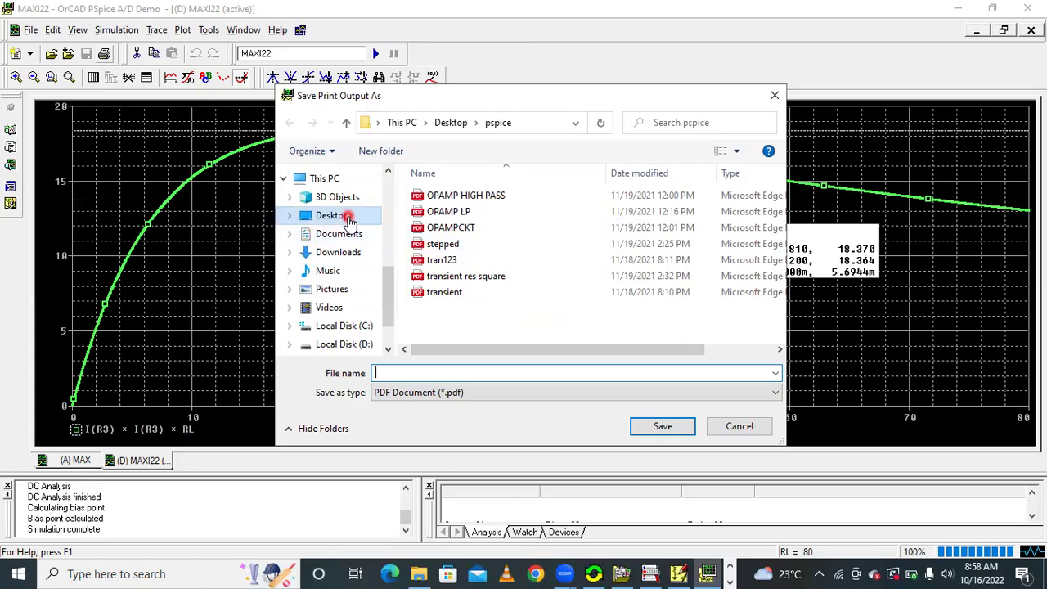
click(348, 219)
click(392, 373)
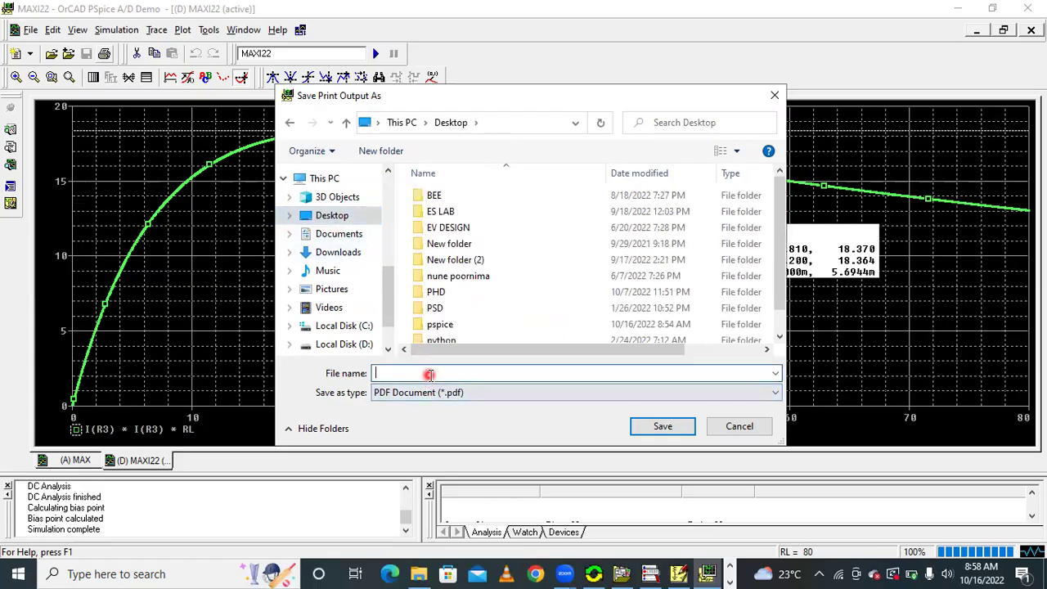
text(MAX GRA)
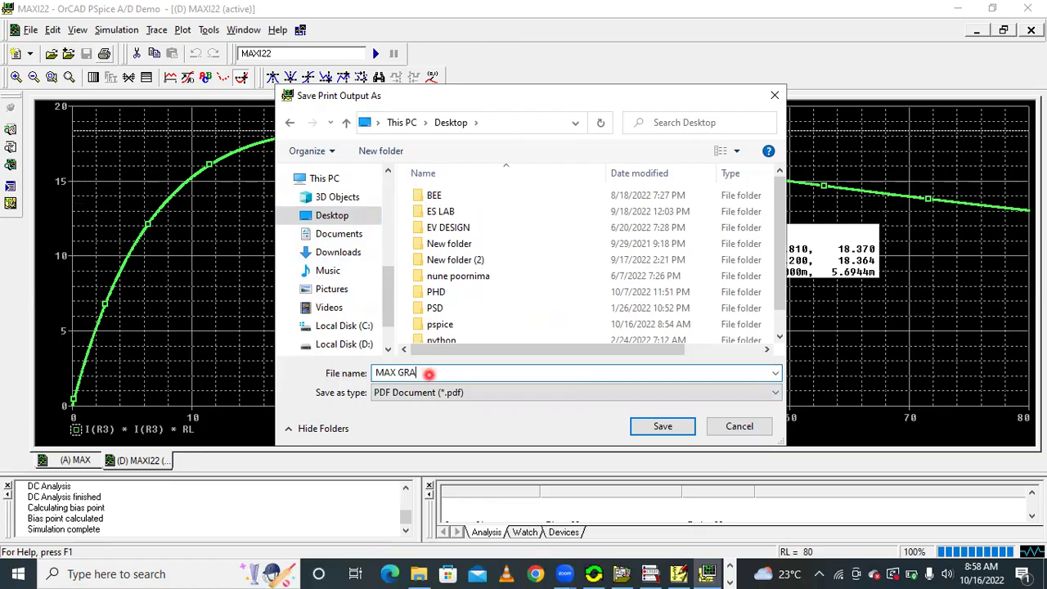
text(PH)
click(666, 426)
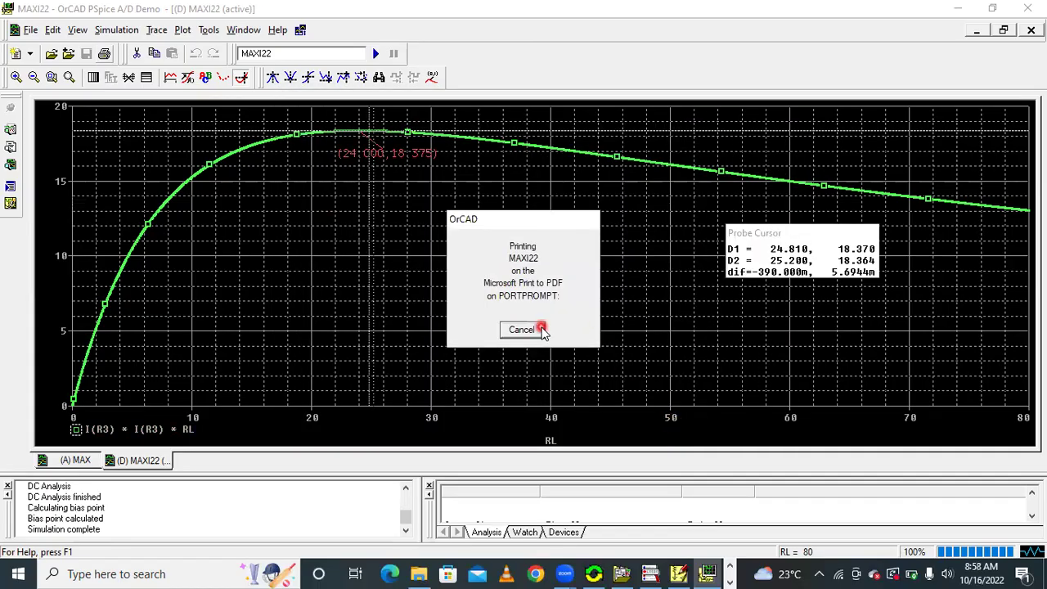
- Open the MAX GRAPH PDF from the desktop and examine the printed curve and its labelled peak
click(958, 8)
click(955, 8)
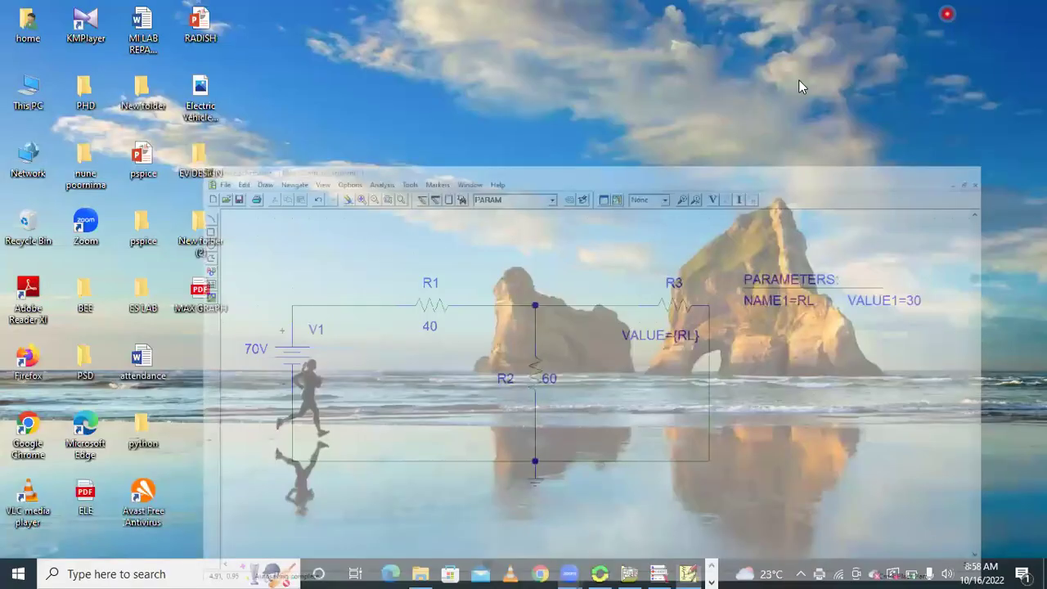
double_click(201, 292)
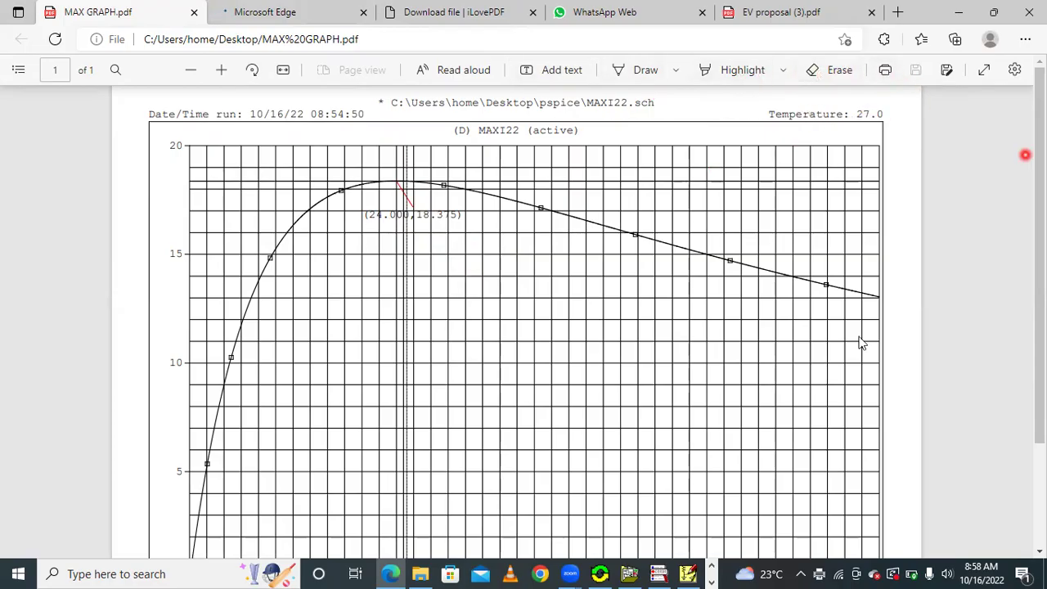
scroll(409, 192, down, 3)
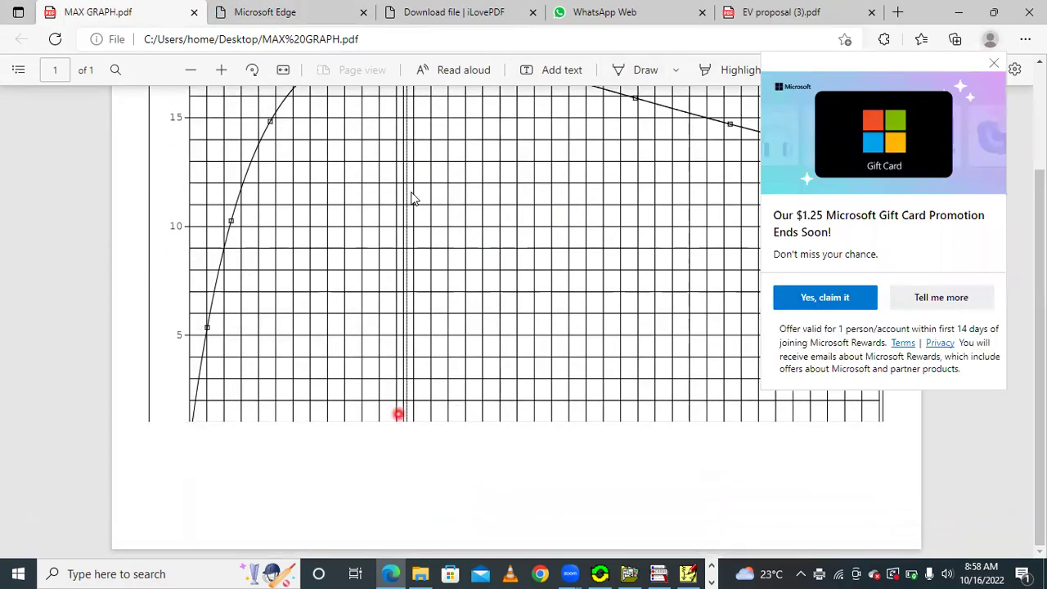
scroll(701, 158, up, 3)
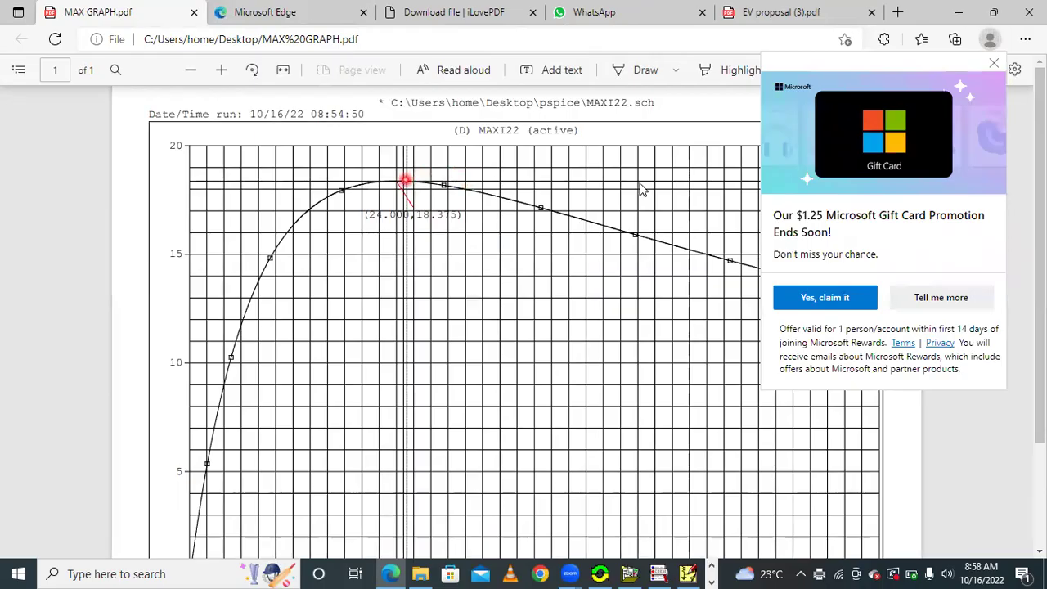
click(994, 63)
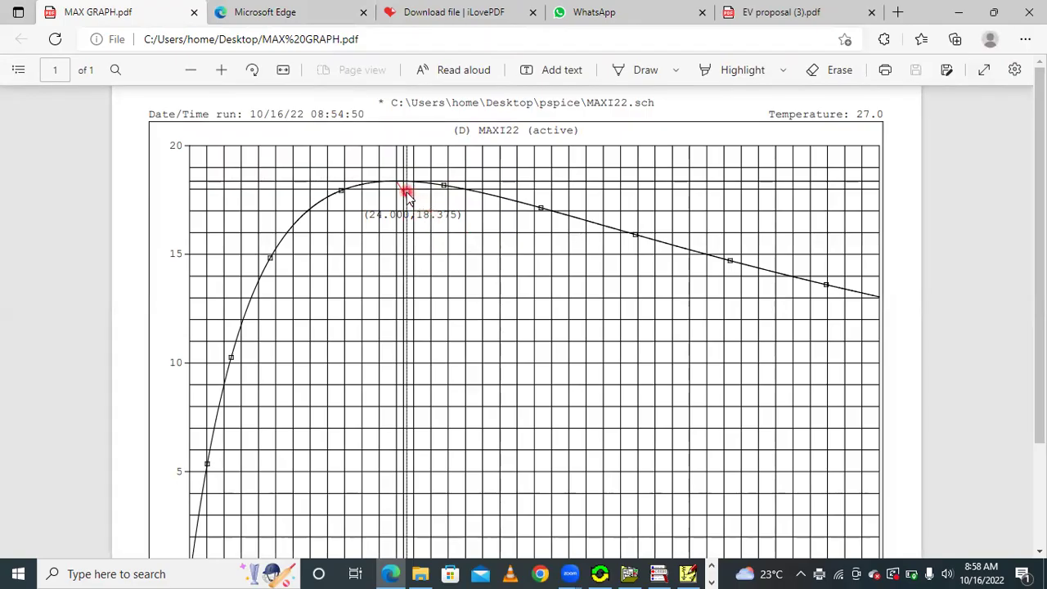
click(950, 16)
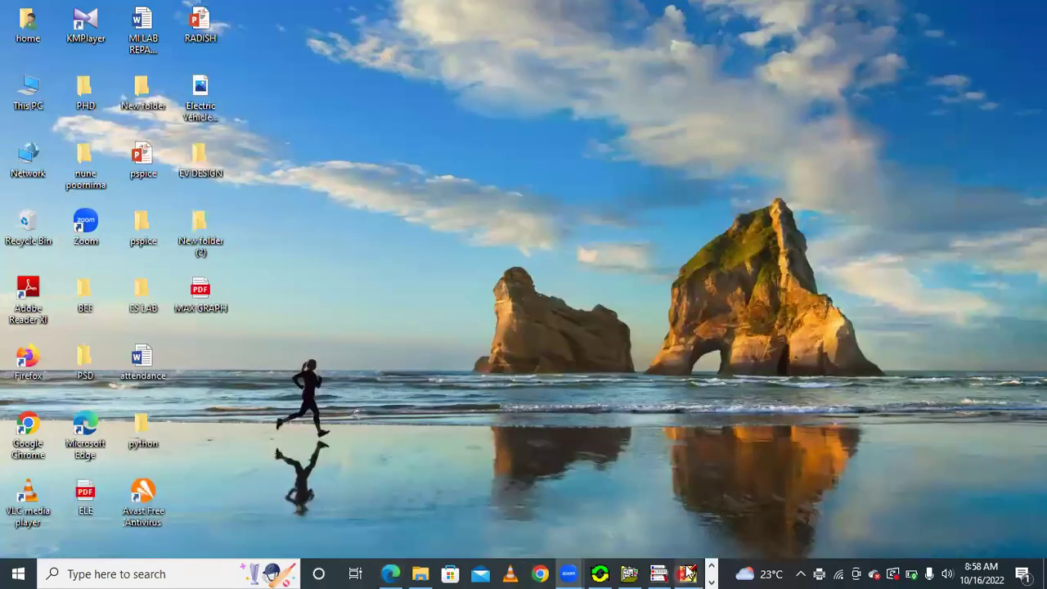
- Return to the MAXI22 circuit in PSpice Schematics and review resistor R3's VALUE attribute without changing it
click(688, 574)
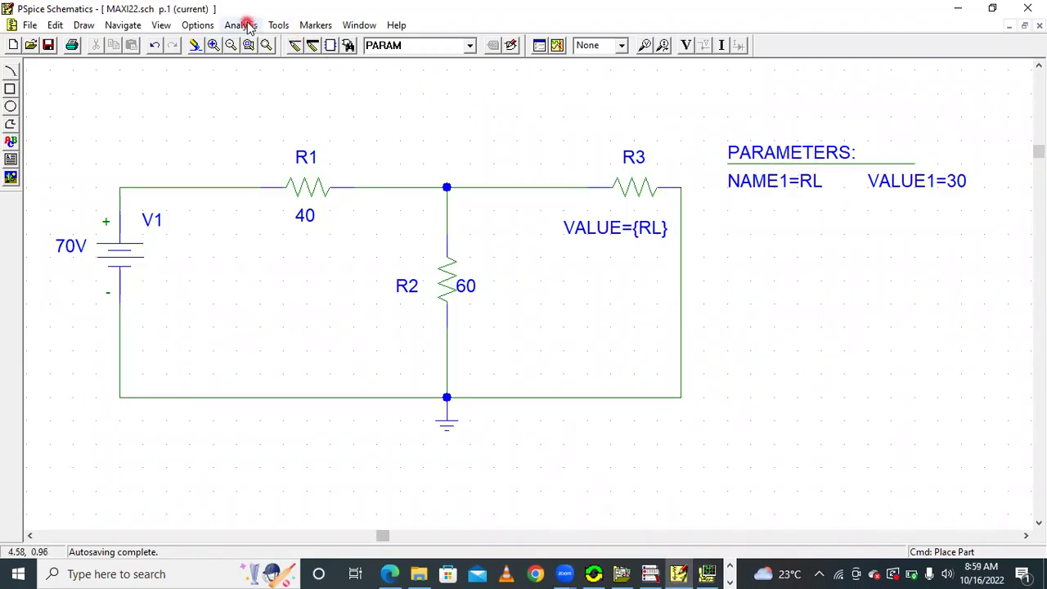
click(644, 193)
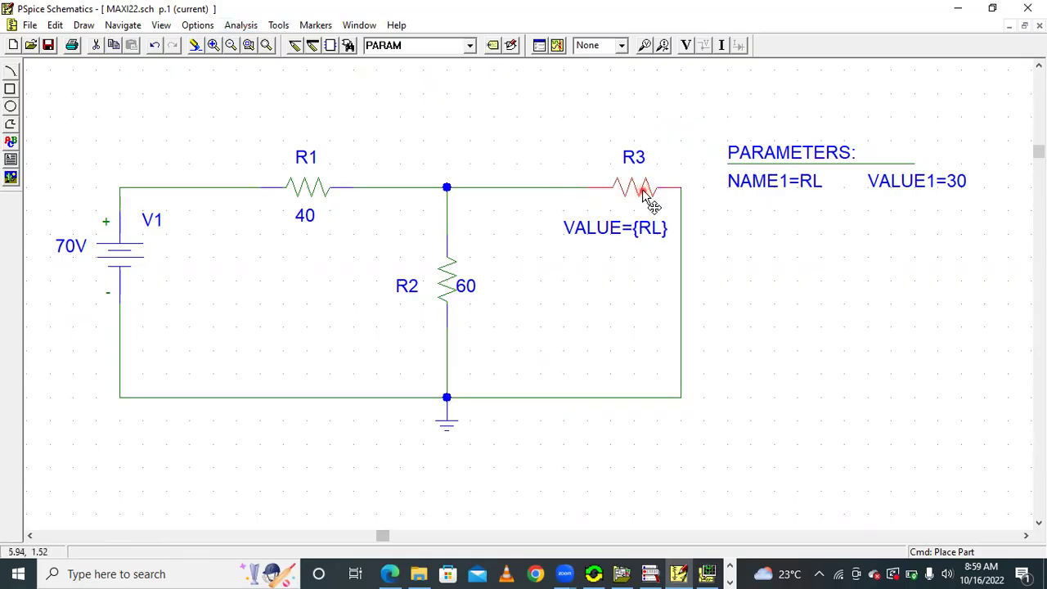
double_click(643, 193)
click(426, 276)
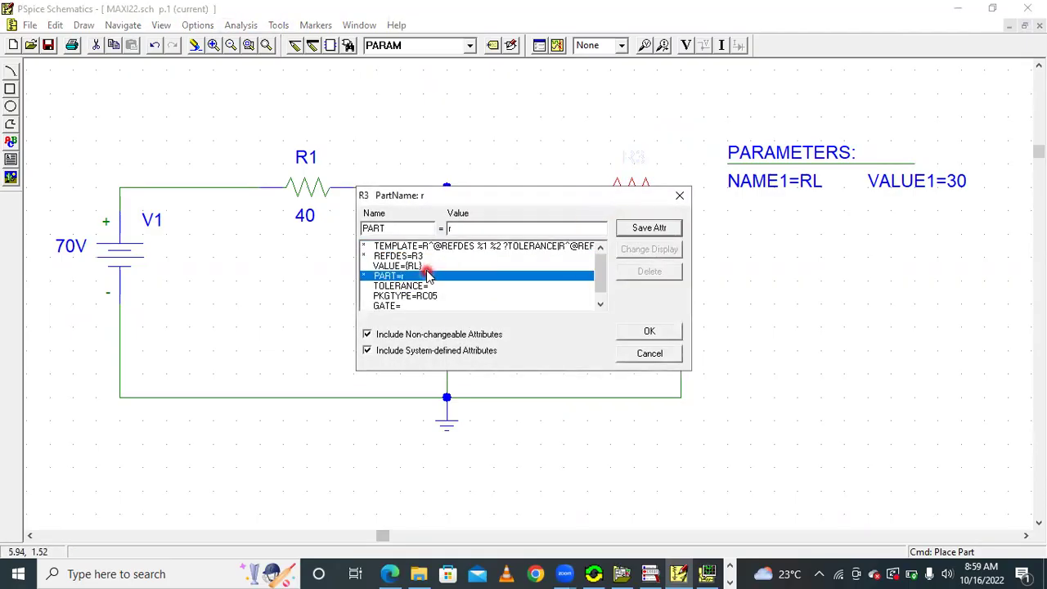
click(425, 267)
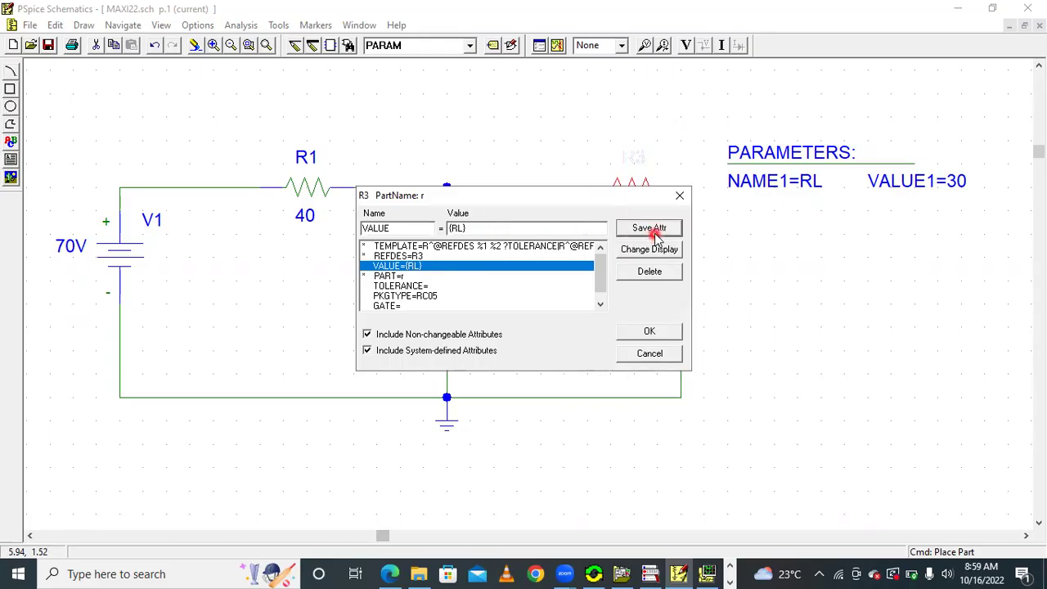
click(679, 196)
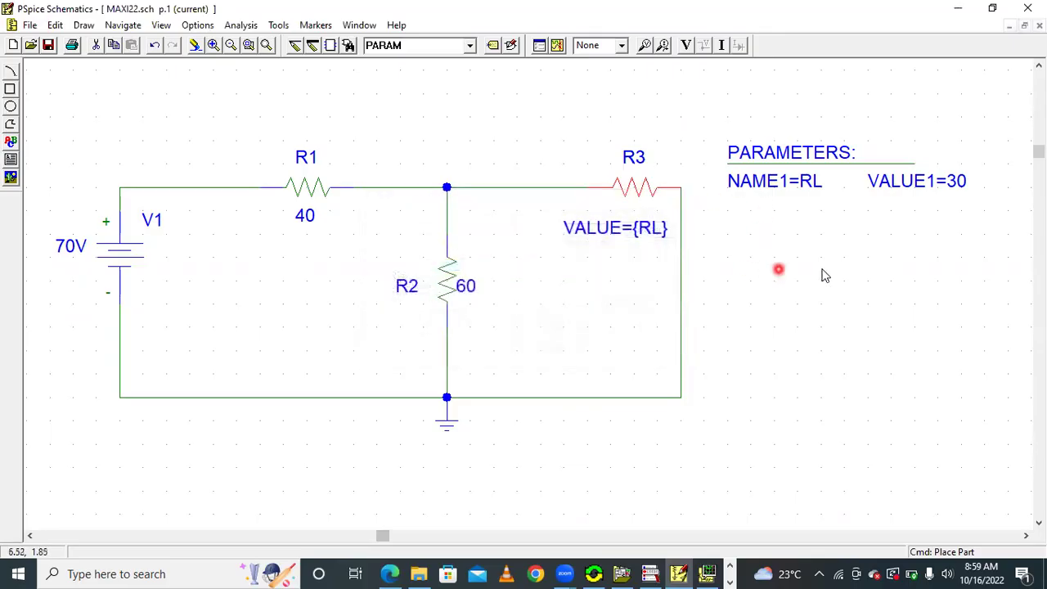